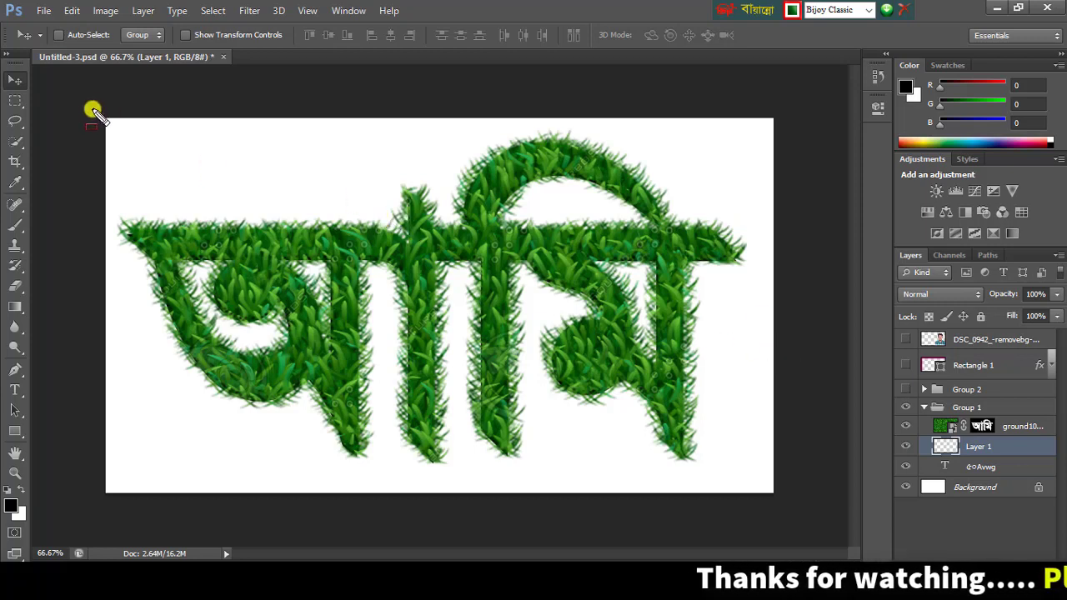
Make four successive drags across the existing grass design canvas
drag(65, 88, 837, 530)
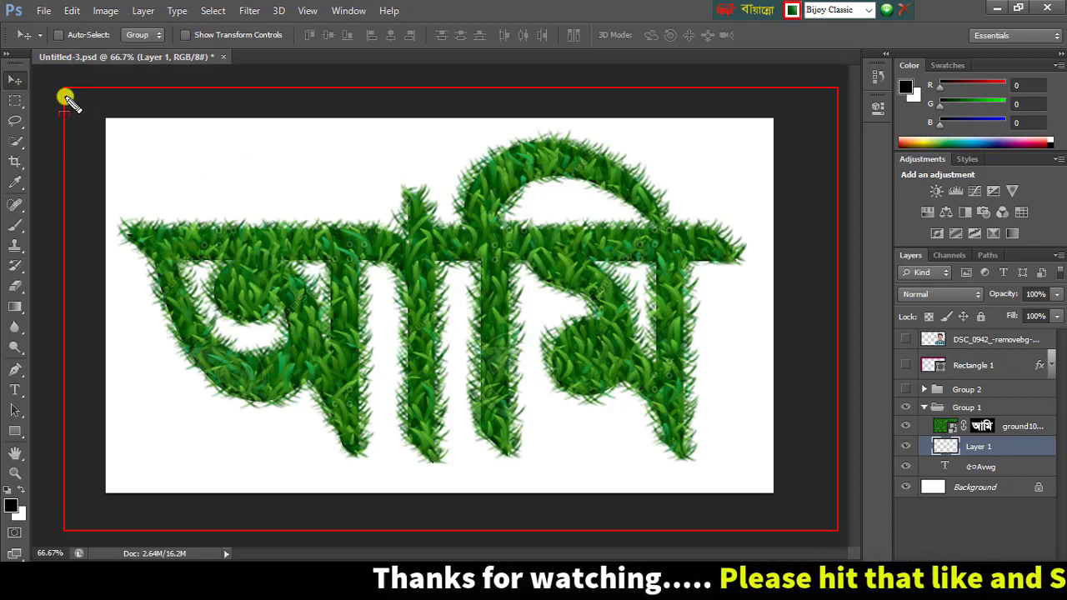
drag(72, 96, 824, 521)
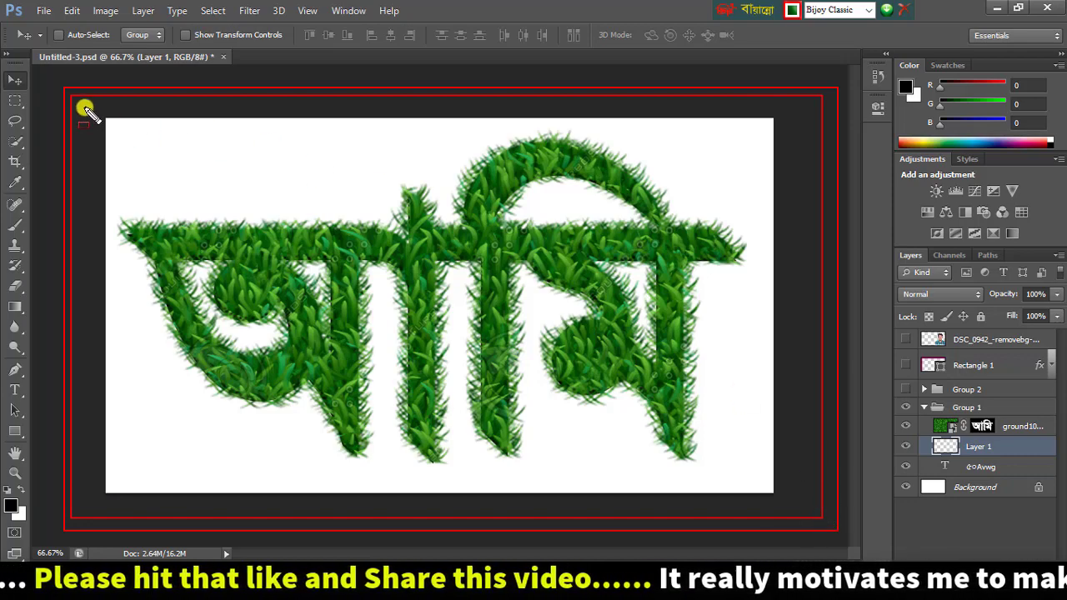
drag(78, 103, 807, 506)
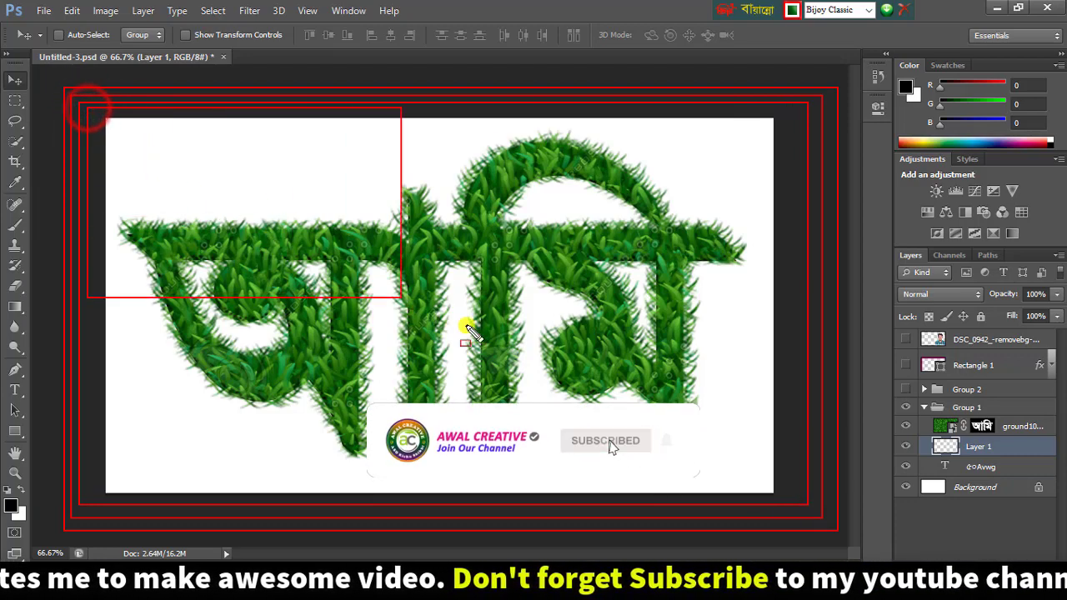
mouse_move(152, 155)
mouse_down()
mouse_move(798, 502)
mouse_move(785, 485)
mouse_up()
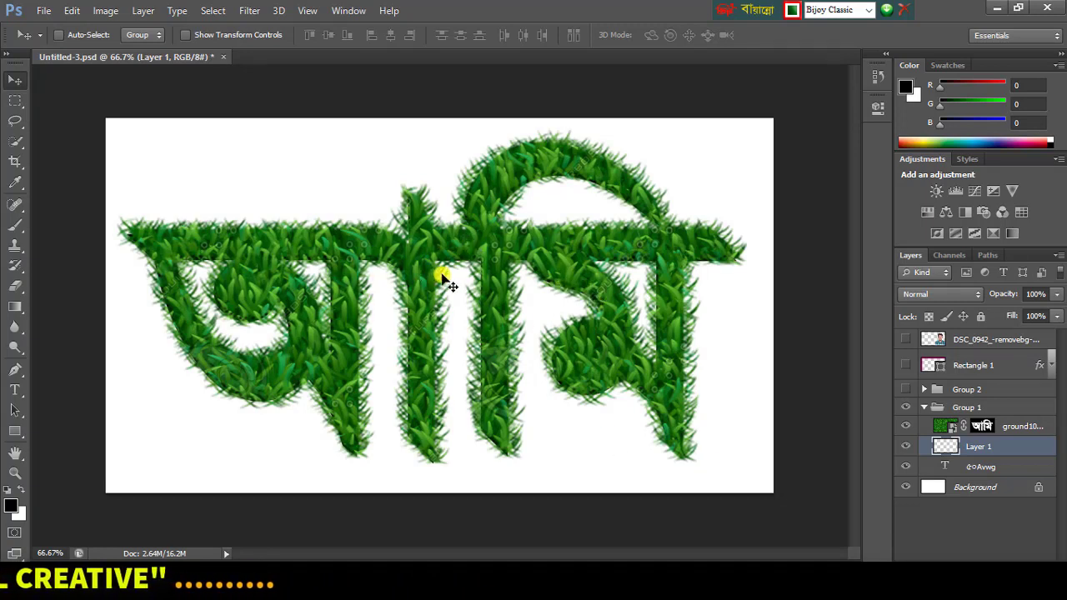
Create a new white 1280 × 720 px, 72 ppi document and select the Pen Tool
key(ctrl+n)
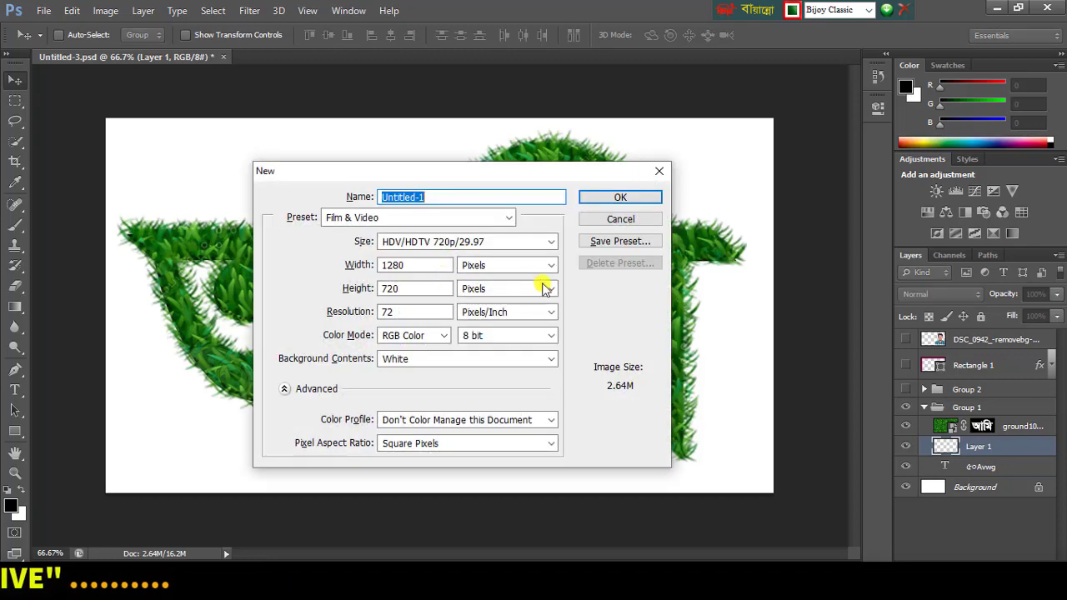
click(616, 196)
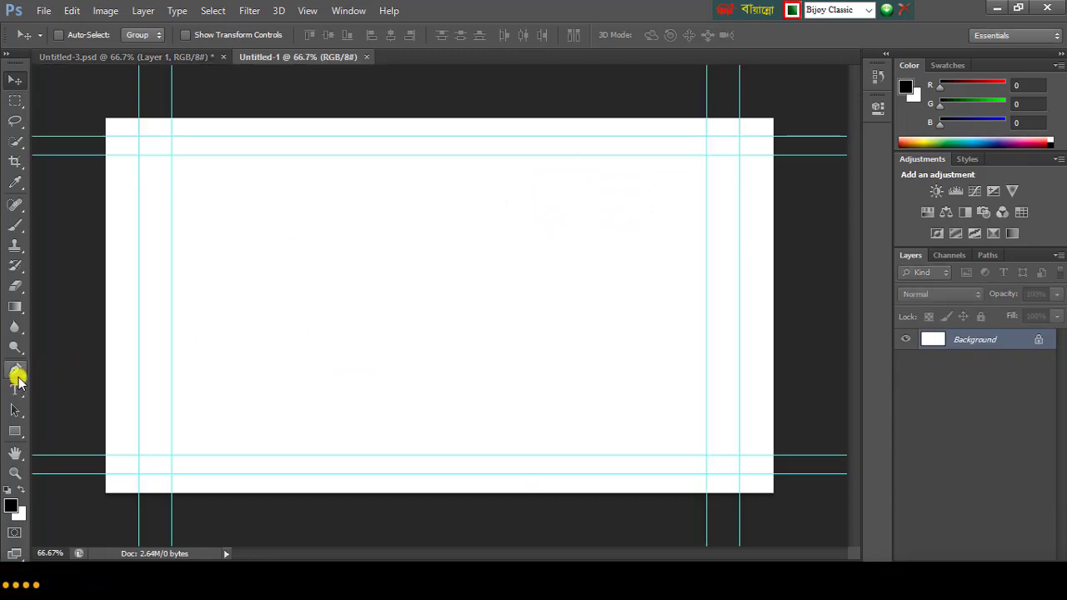
click(16, 371)
click(78, 362)
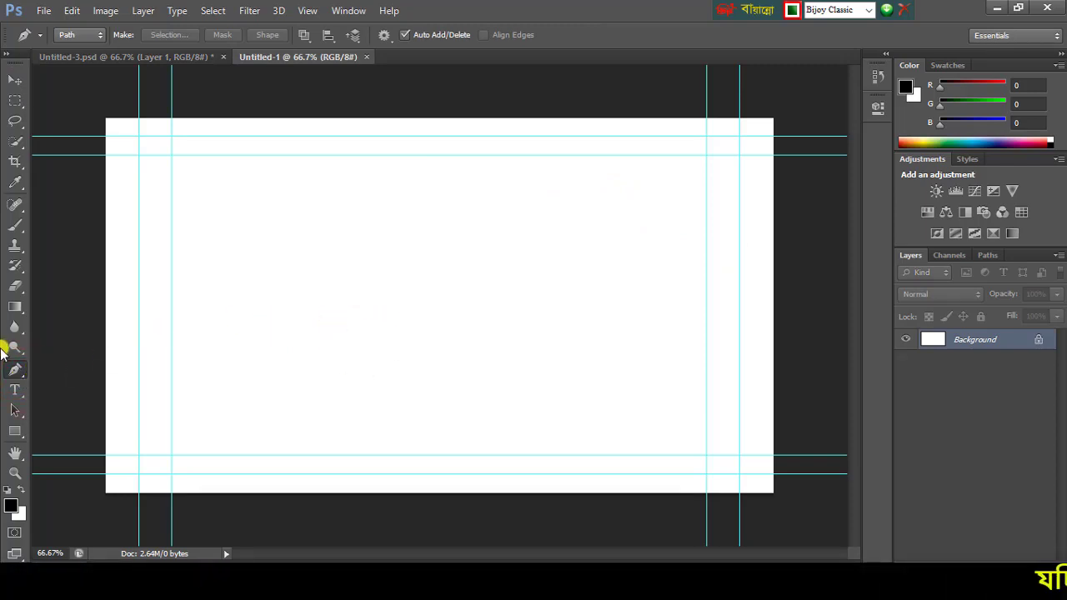
Type the Bengali word আমি with the Horizontal Type Tool, fixing a typo, and commit it
click(16, 392)
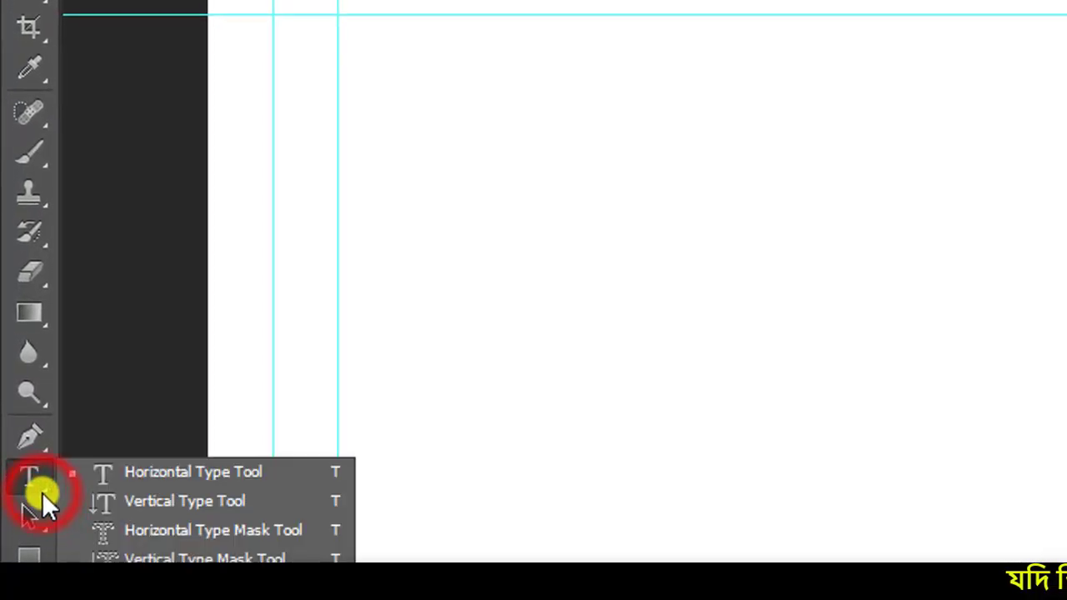
click(230, 473)
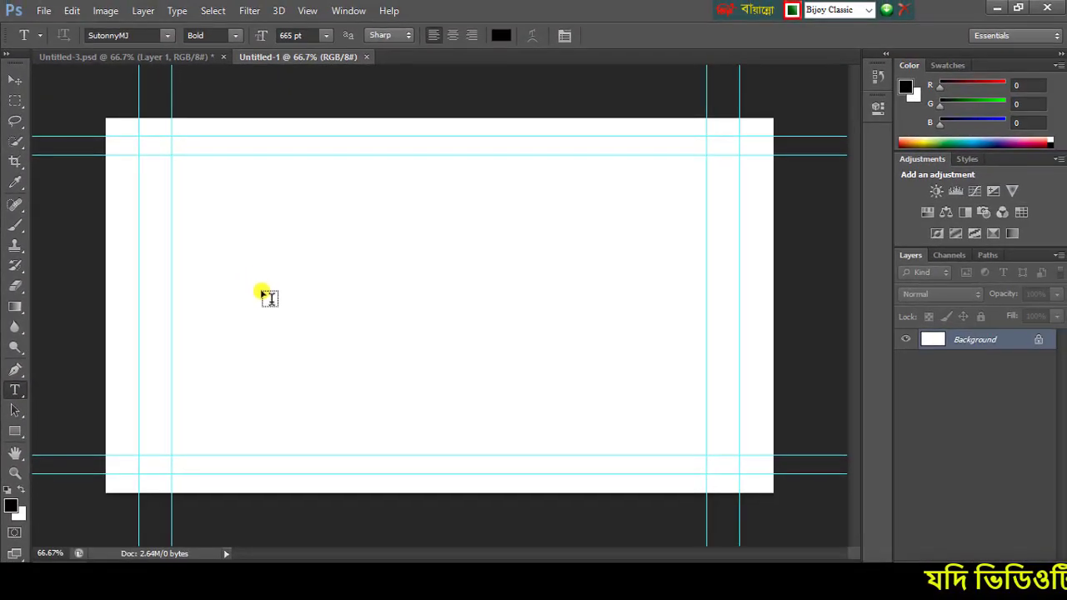
click(261, 290)
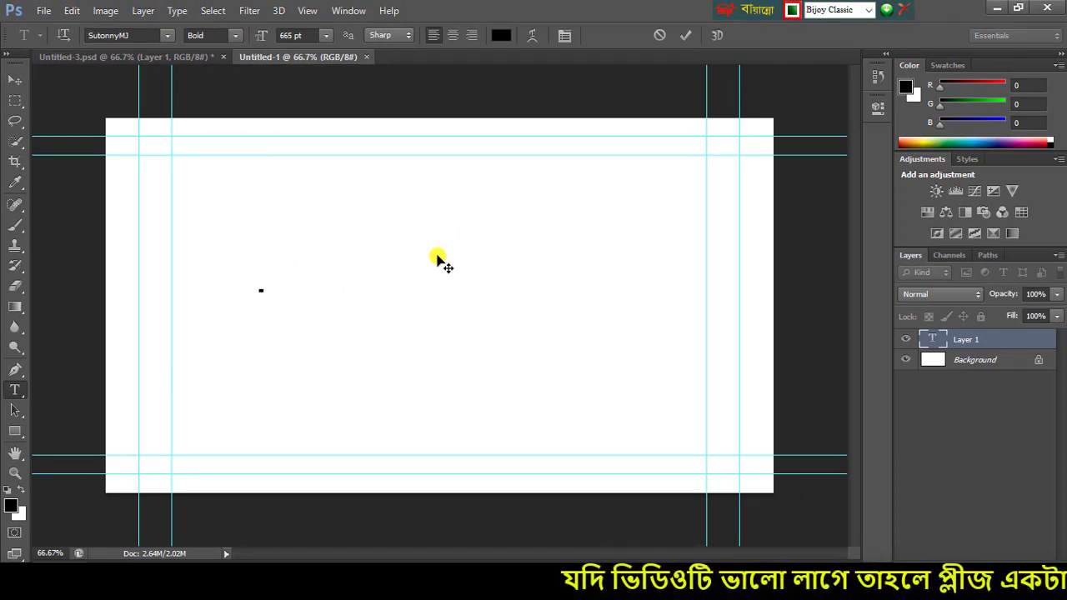
text(gf)
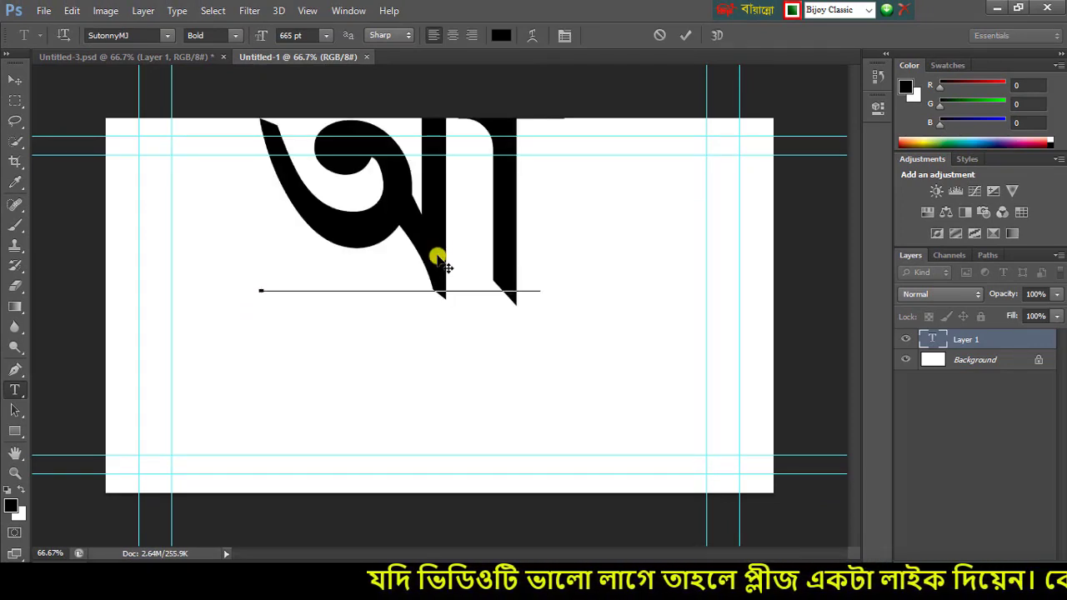
text(m)
key(BackSpace)
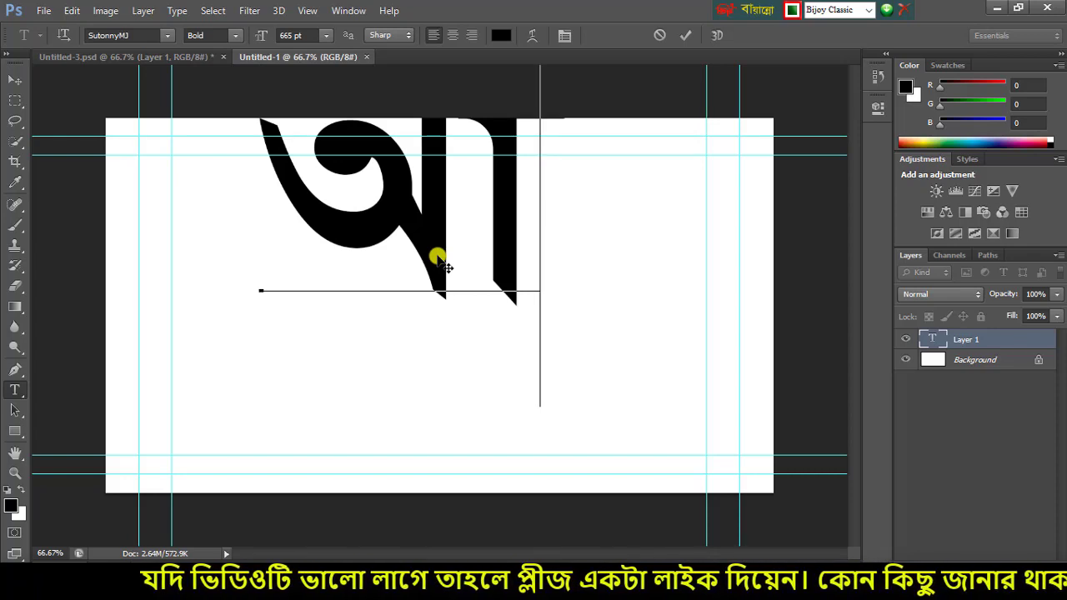
text(fm)
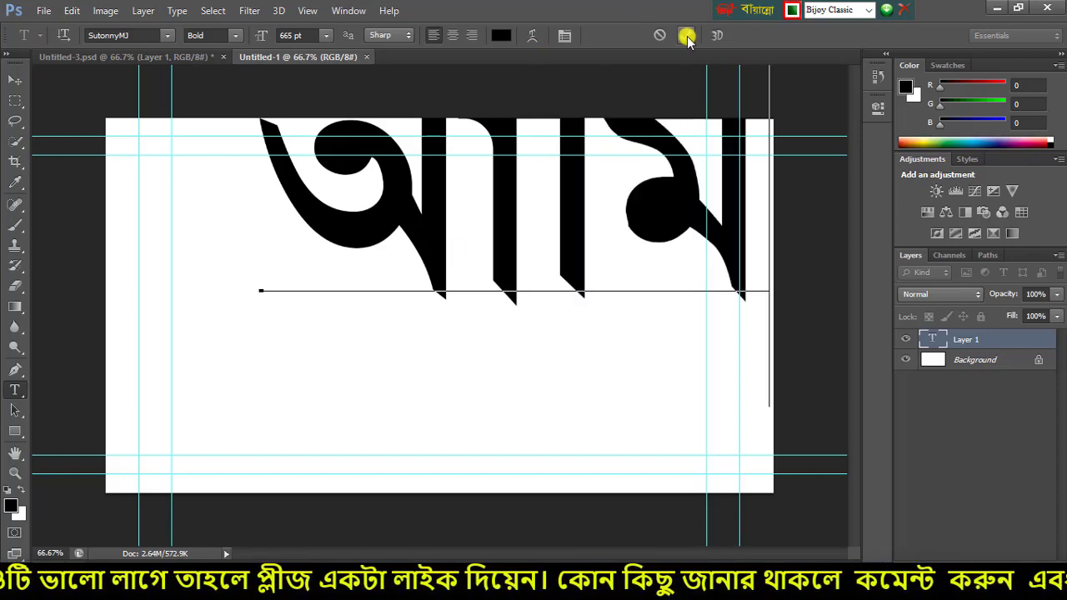
click(686, 36)
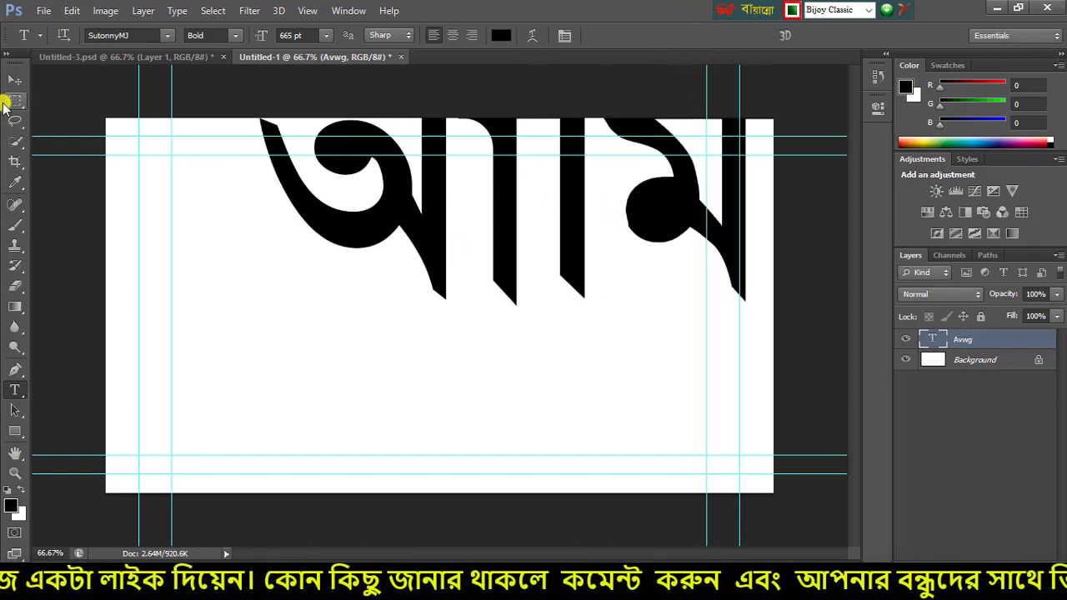
Enlarge আমি to 692 pt SutonnyMJ Bold and centre it on the canvas
click(17, 87)
drag(388, 217, 312, 353)
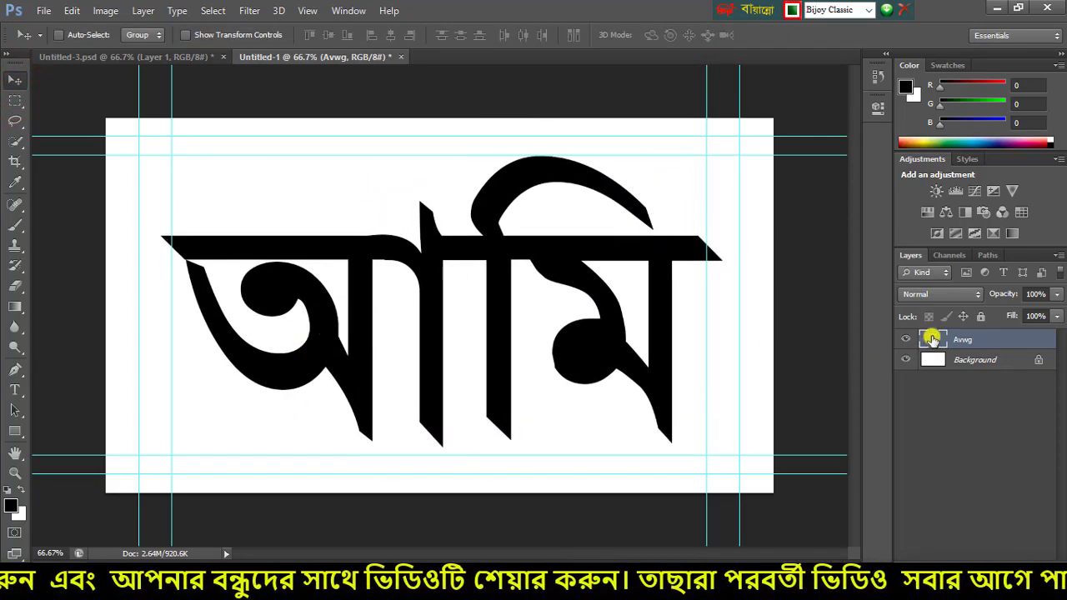
double_click(933, 337)
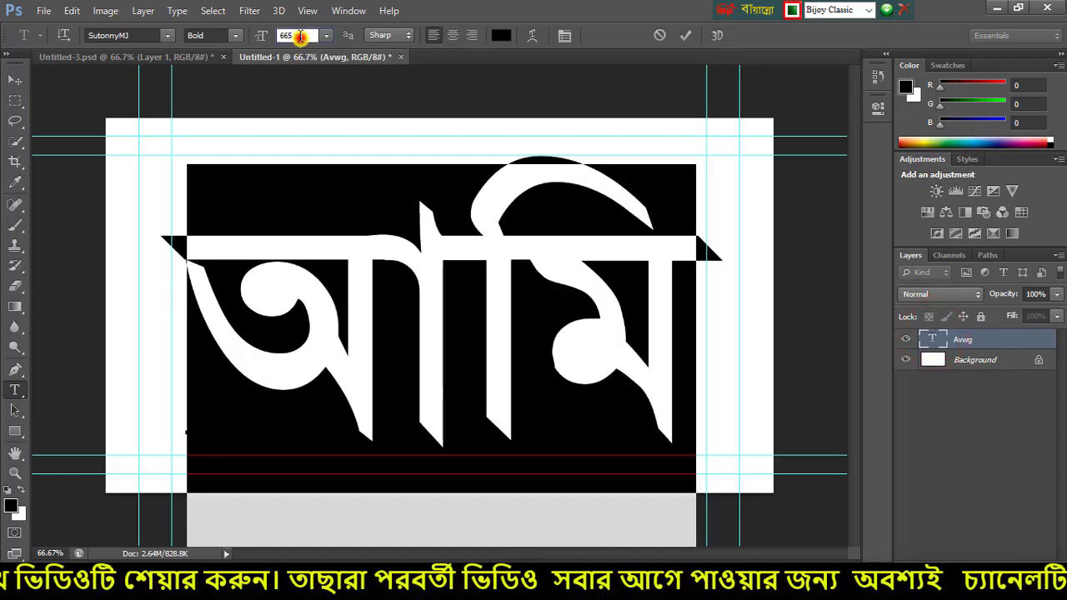
scroll(300, 35, up, 5)
scroll(300, 36, up, 7)
scroll(300, 36, up, 7)
scroll(300, 37, up, 6)
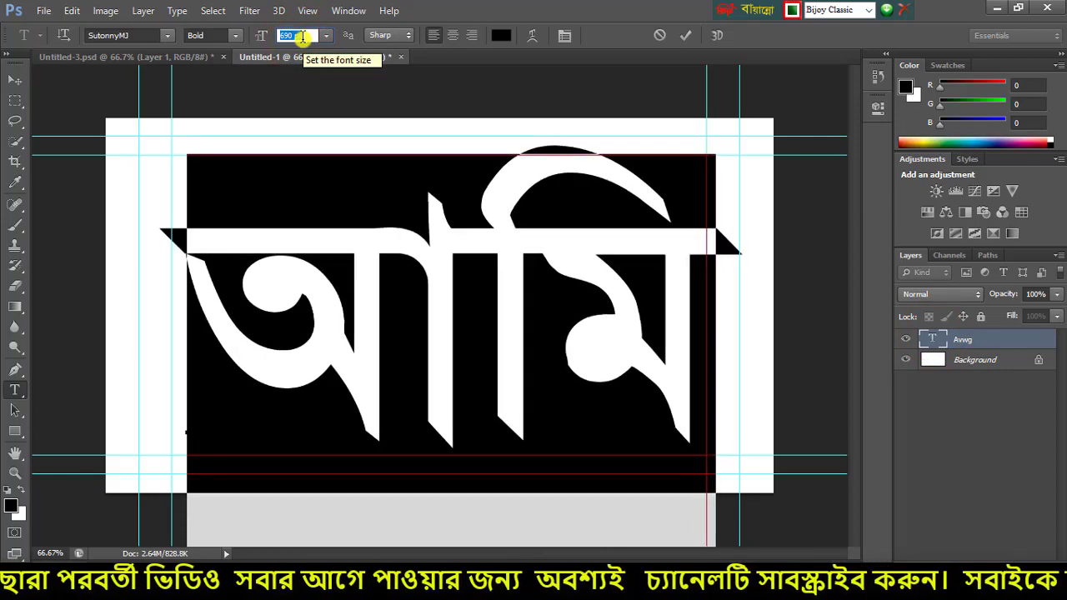
scroll(301, 36, up, 2)
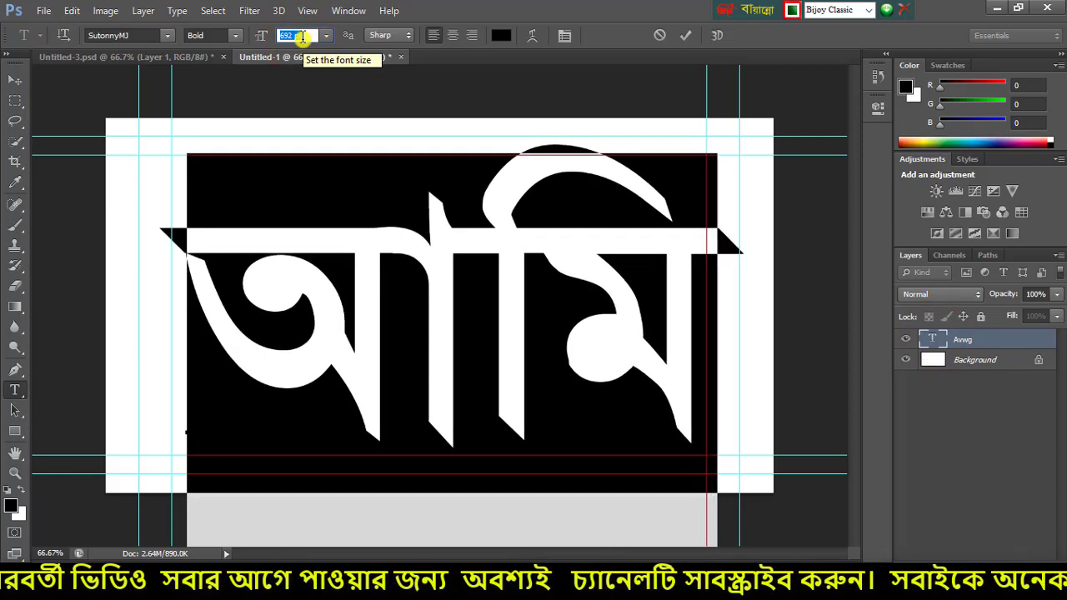
click(688, 35)
key(v)
drag(528, 238, 518, 251)
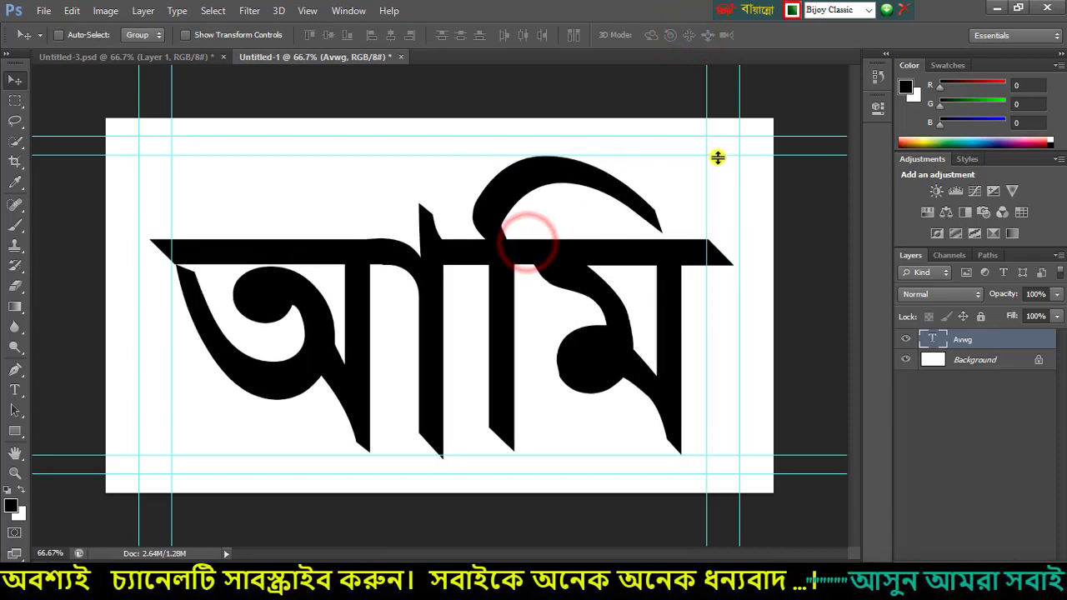
Drag the right, left, top and bottom guides off the canvas into the rulers
drag(741, 166, 706, 185)
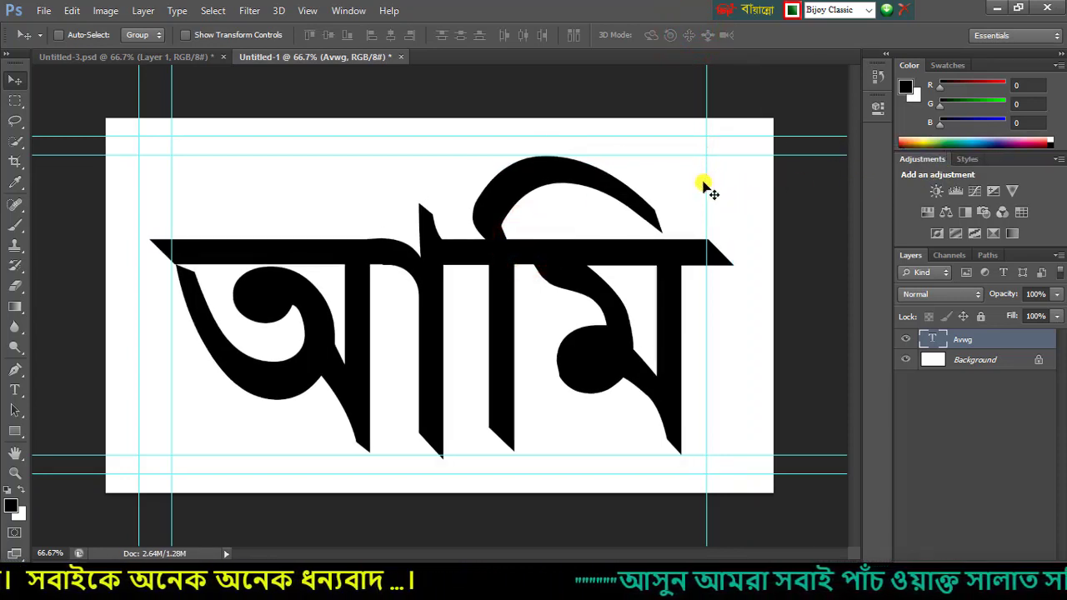
drag(706, 181, 682, 137)
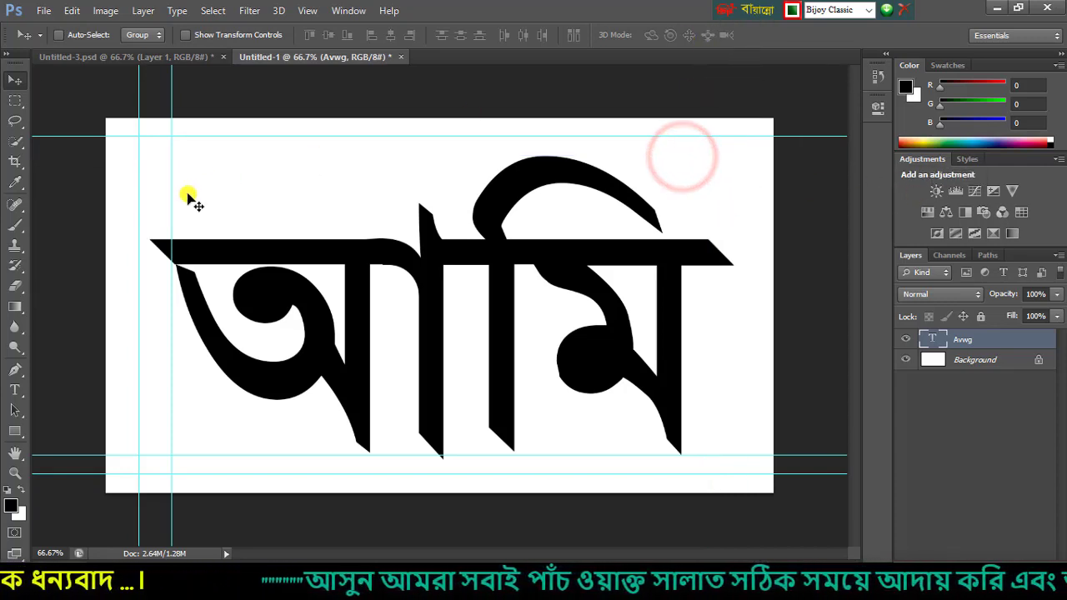
mouse_move(171, 198)
mouse_down()
mouse_move(138, 185)
mouse_move(34, 185)
mouse_up()
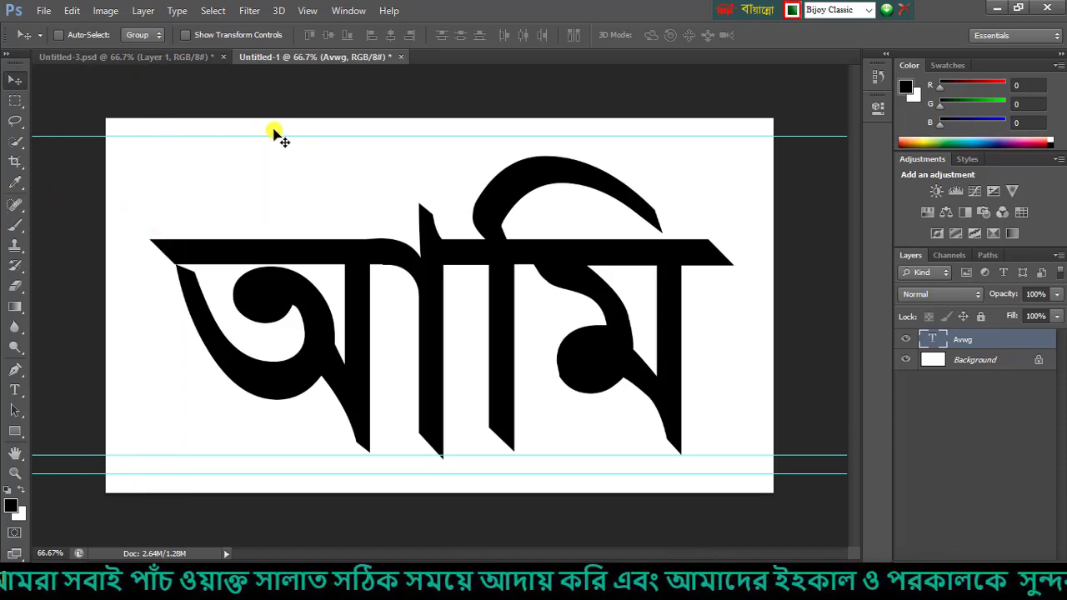
drag(274, 136, 283, 50)
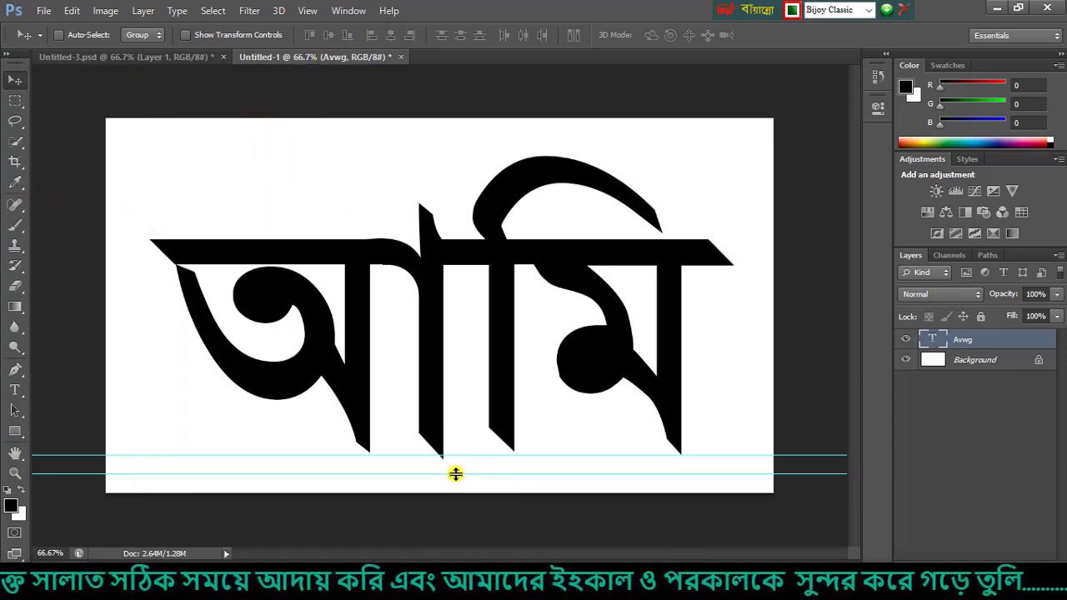
drag(455, 473, 481, 457)
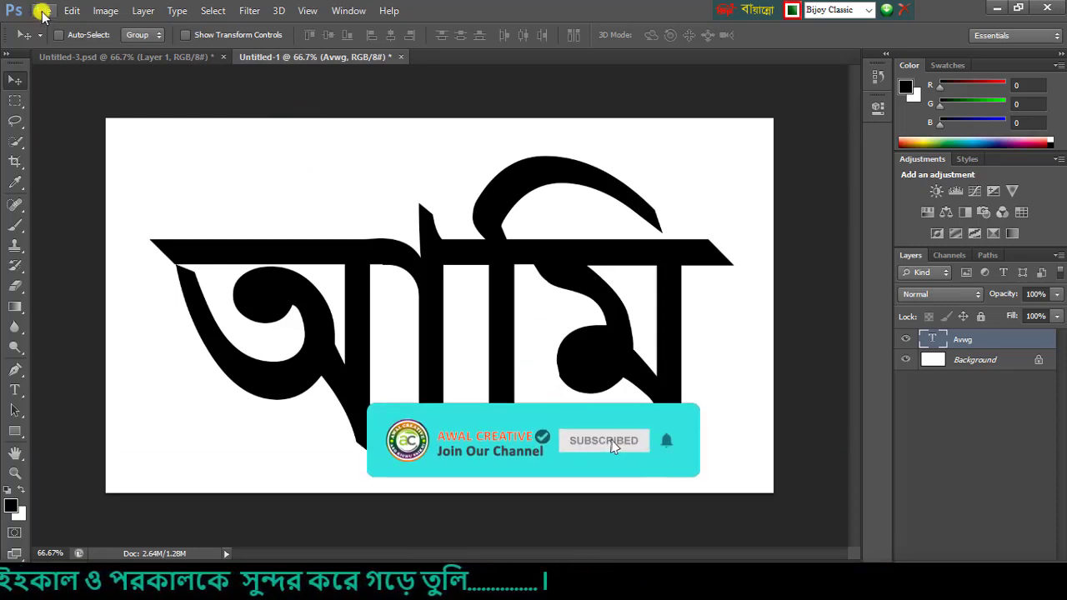
Place the awal grass image from the Desktop into the document via File > Place
click(41, 11)
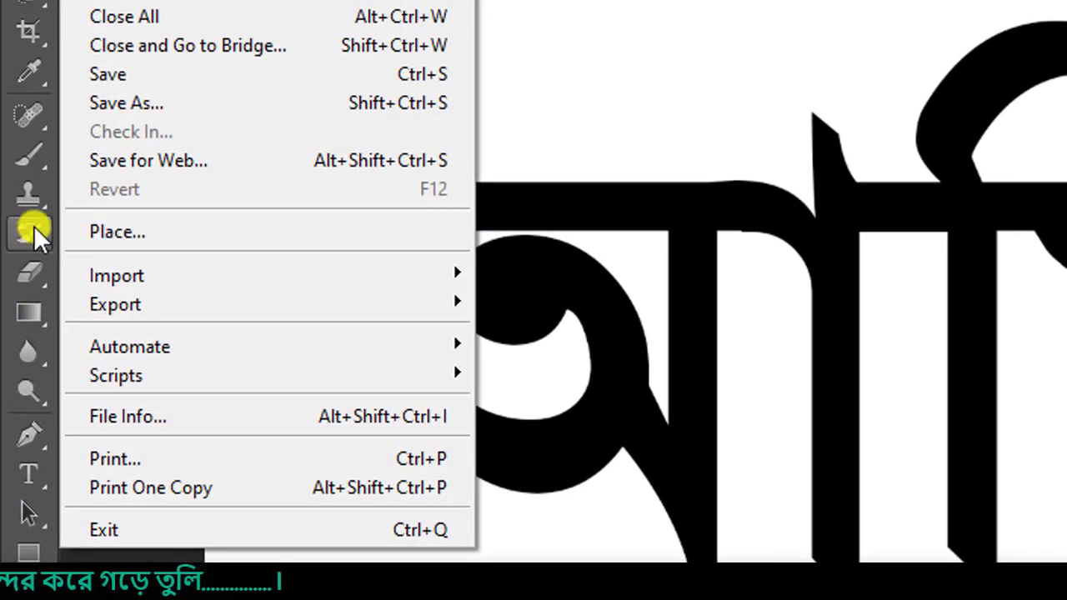
click(137, 234)
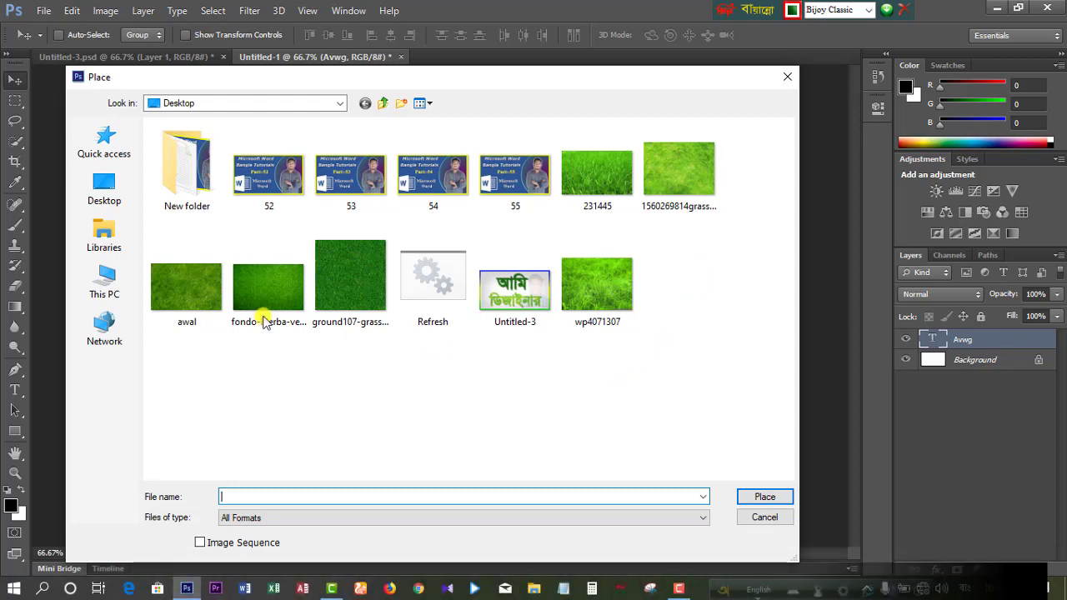
click(193, 289)
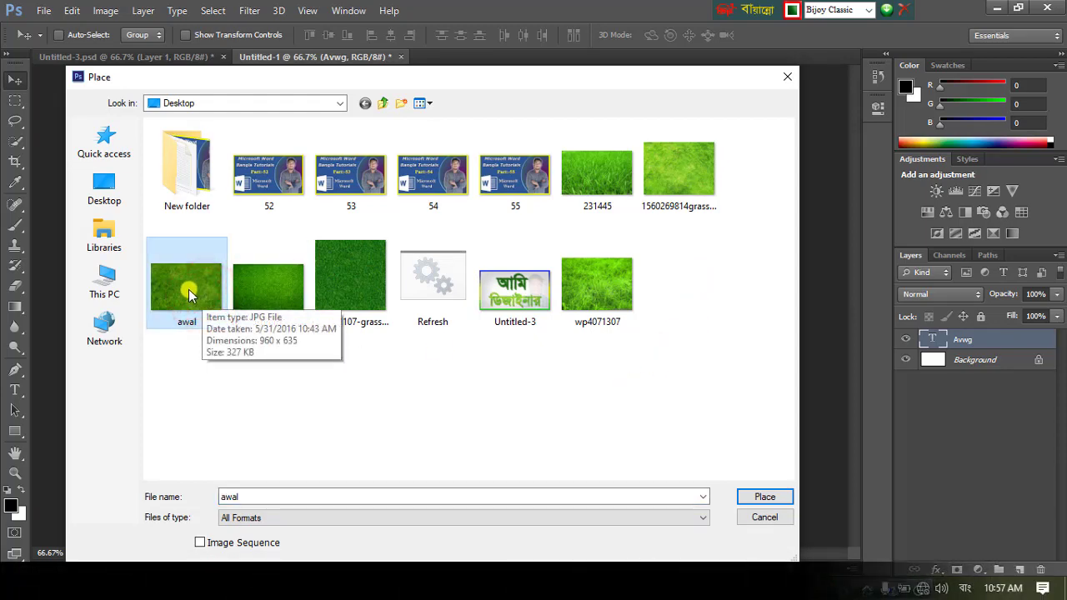
click(756, 497)
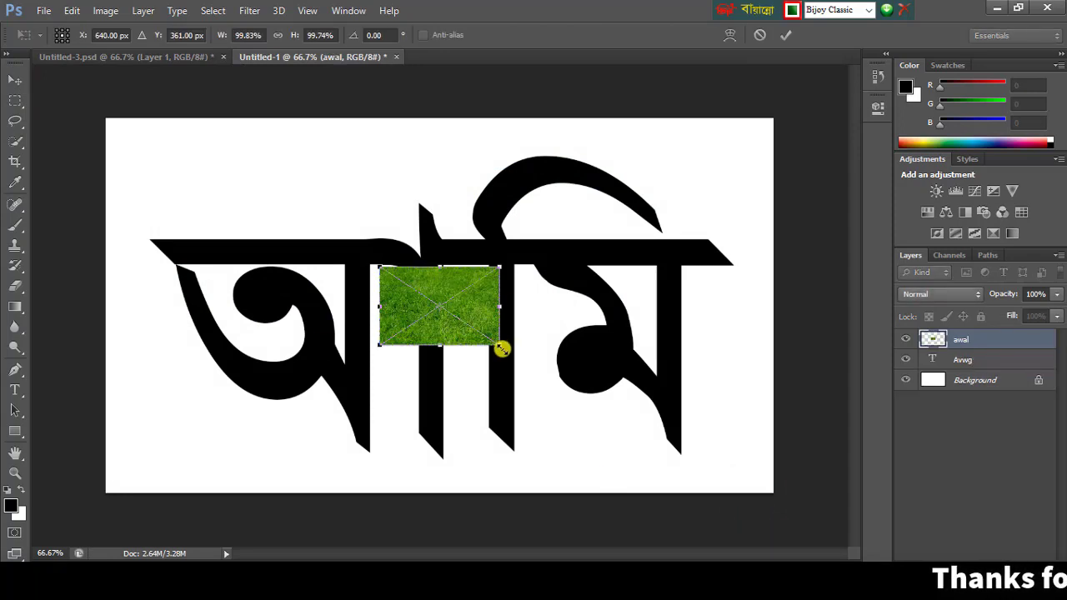
Stretch the awal grass layer to cover the whole canvas, then select the Avwg text layer
mouse_move(501, 348)
mouse_down()
mouse_move(753, 489)
mouse_move(779, 492)
mouse_up()
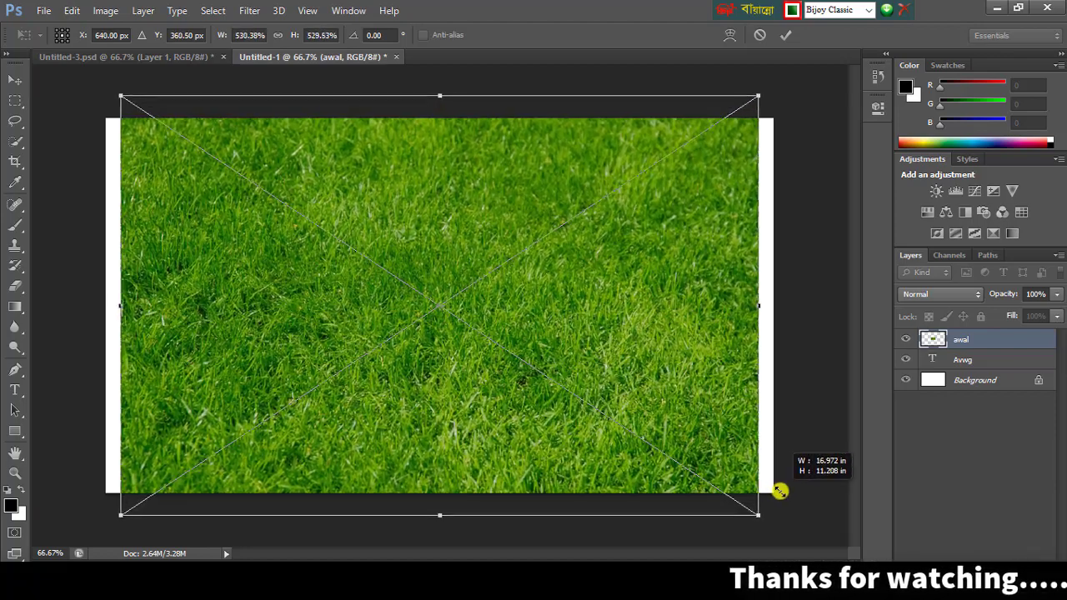
click(787, 36)
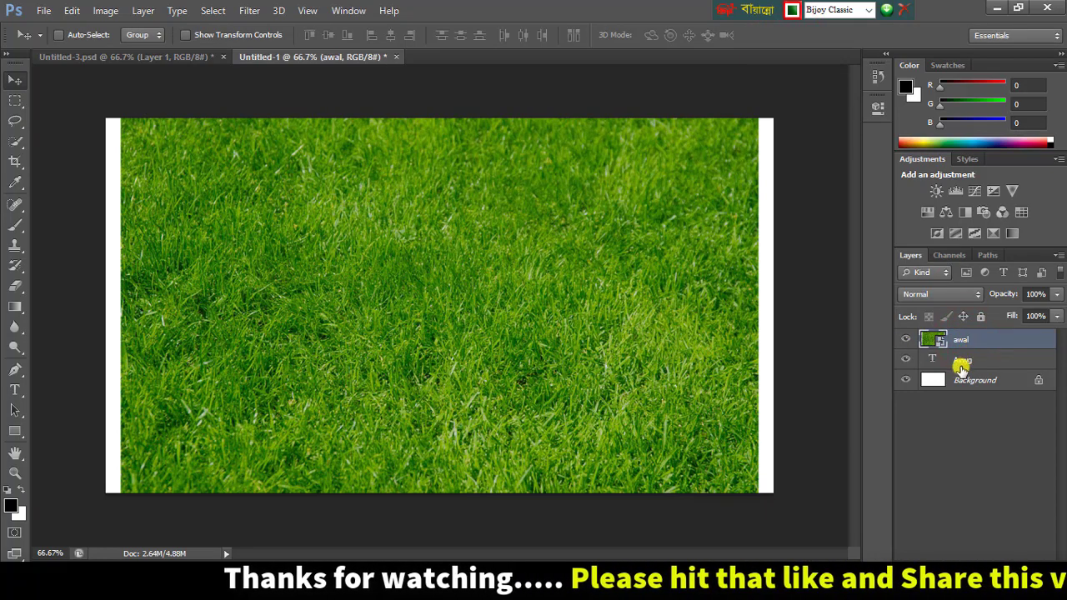
click(959, 360)
drag(959, 360, 960, 331)
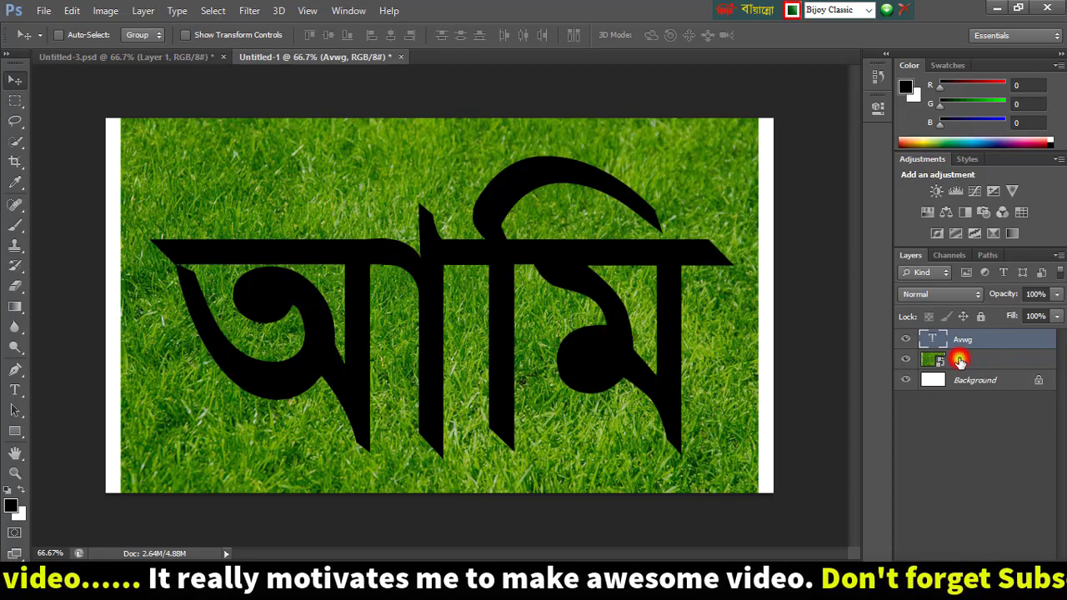
drag(959, 361, 957, 337)
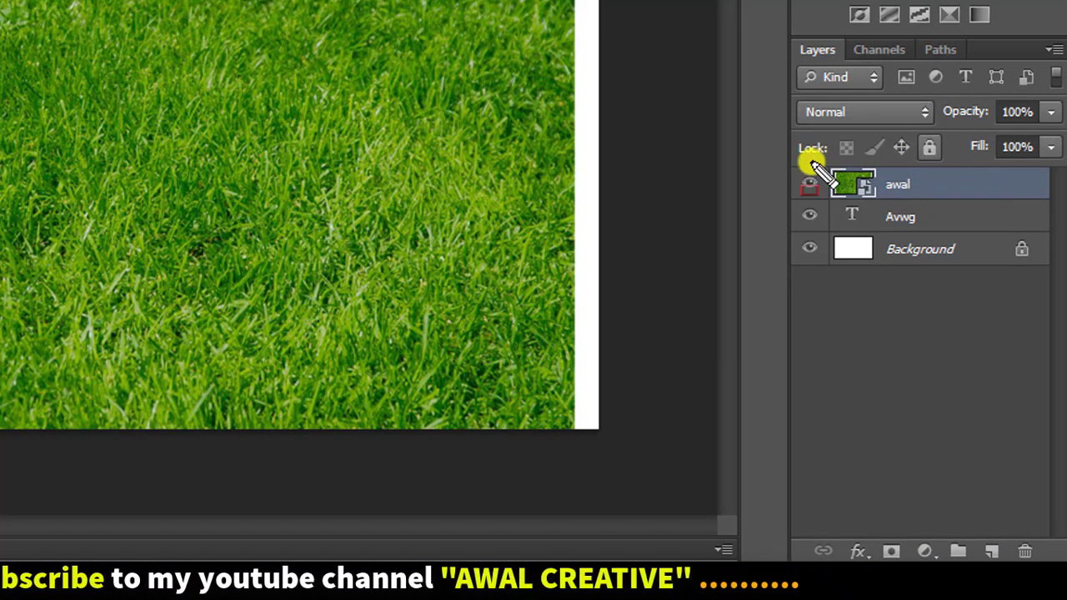
click(941, 184)
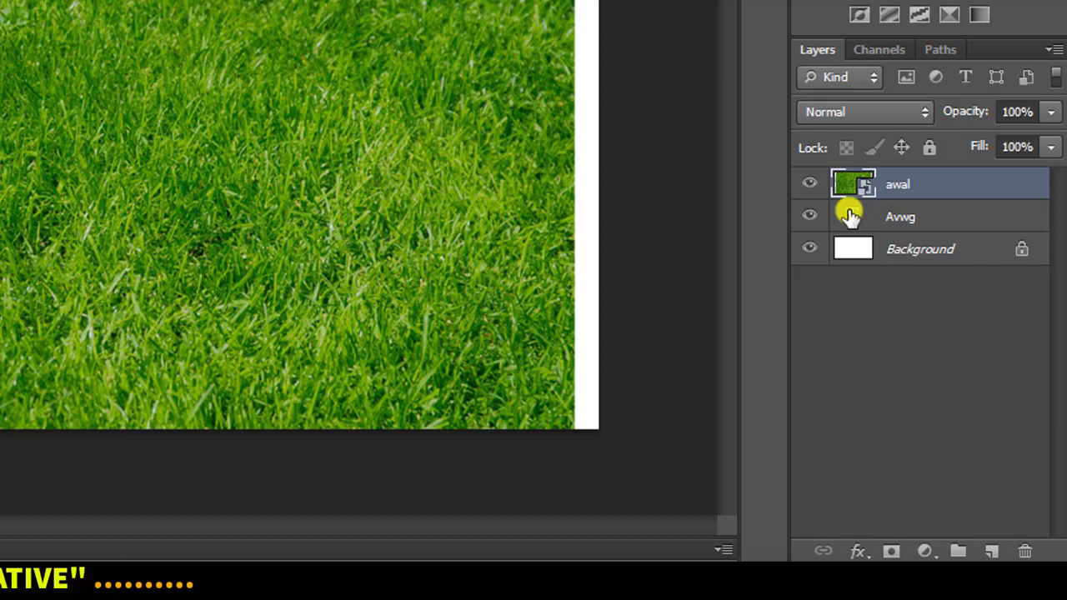
click(809, 216)
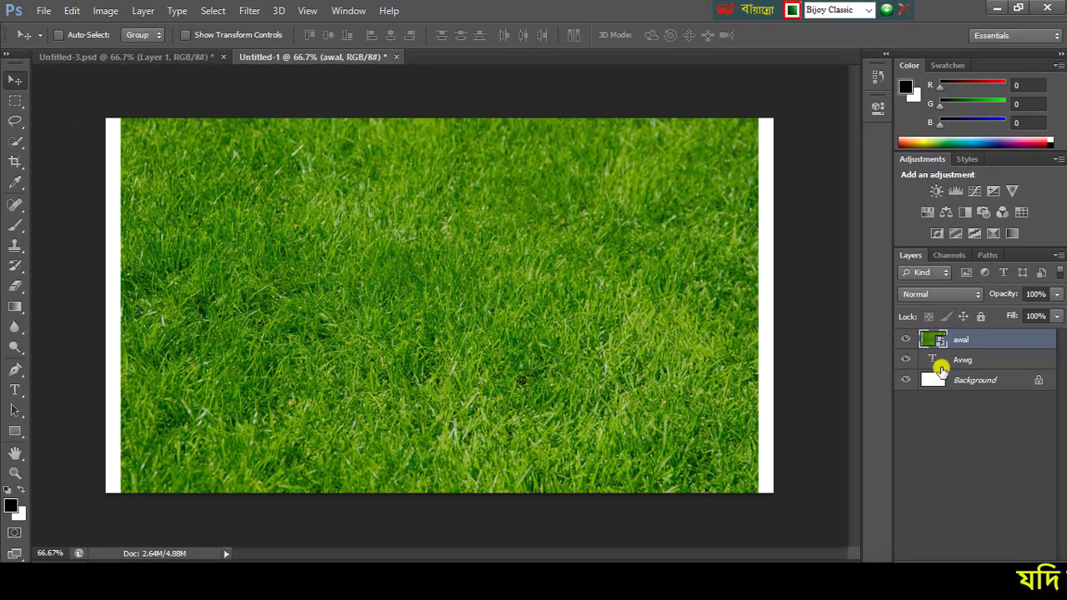
ctrl+click(931, 360)
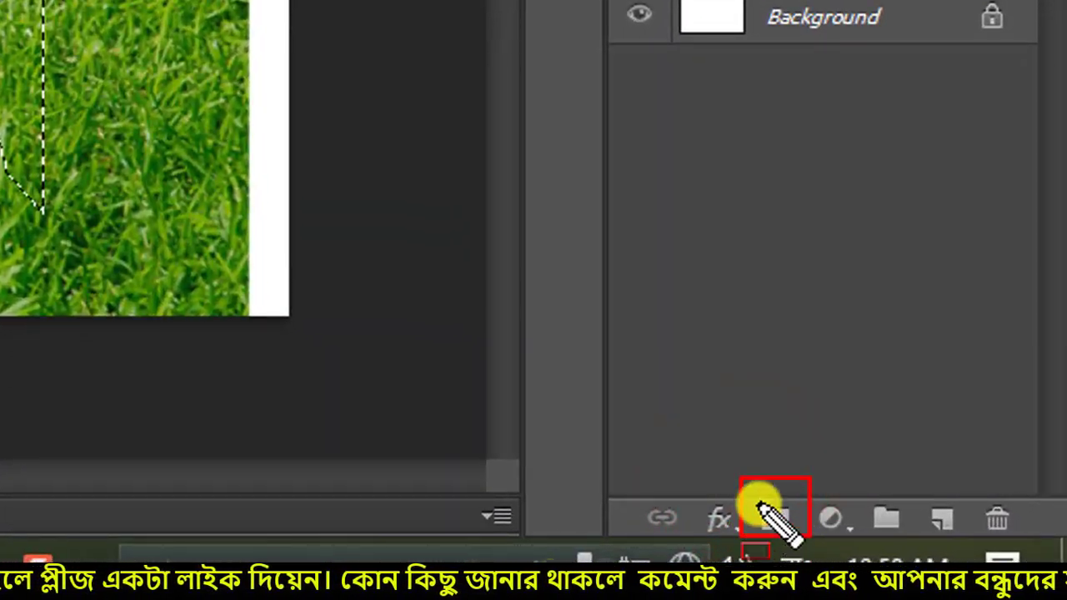
Mask the awal grass layer to the আমি letter shapes and reload the letter outline selection
click(776, 534)
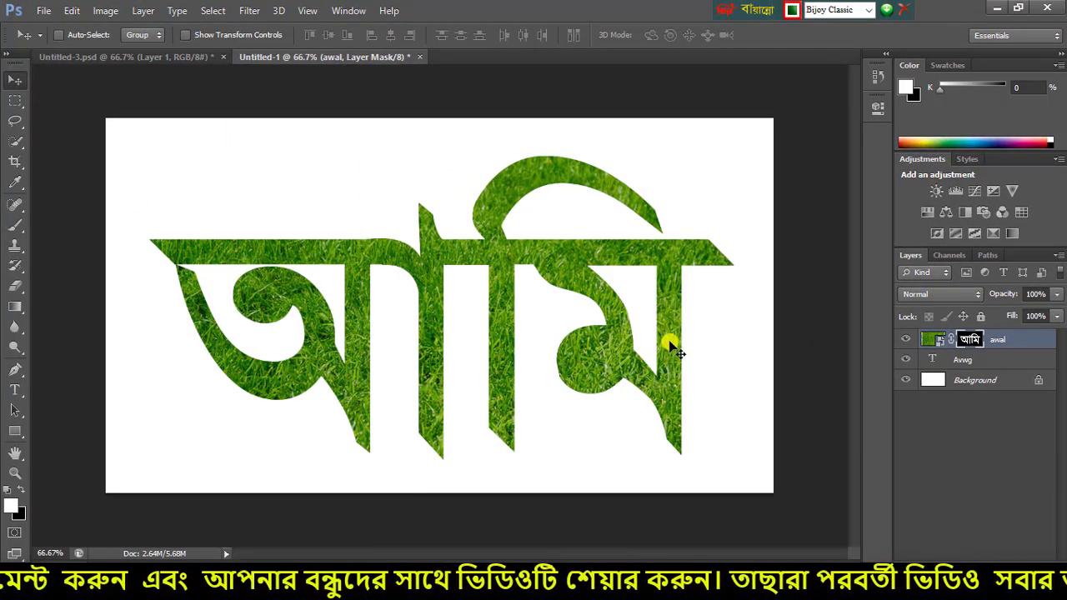
drag(115, 128, 740, 469)
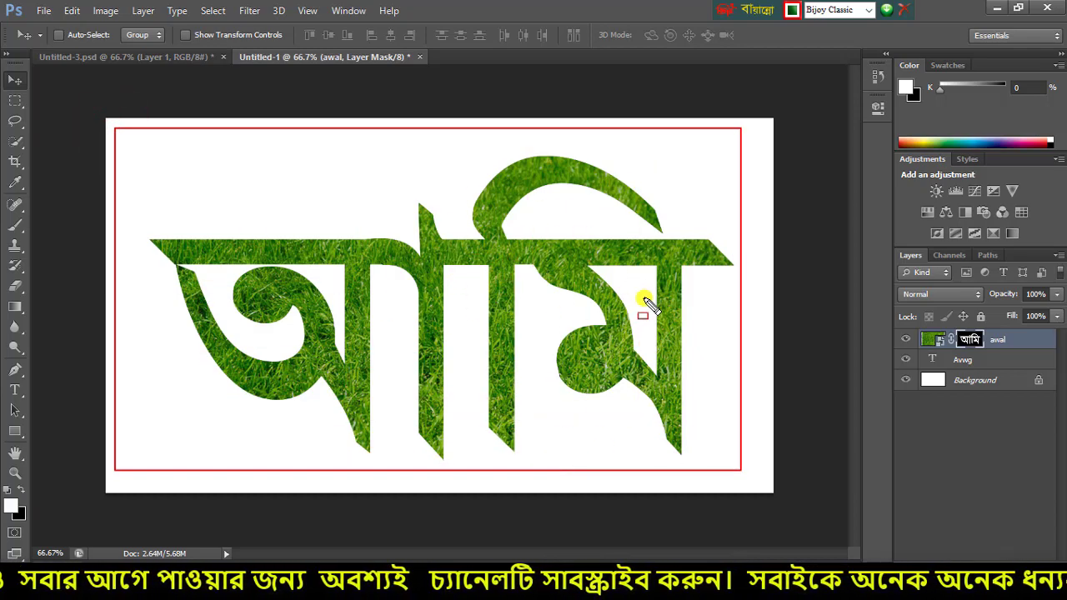
key(Escape)
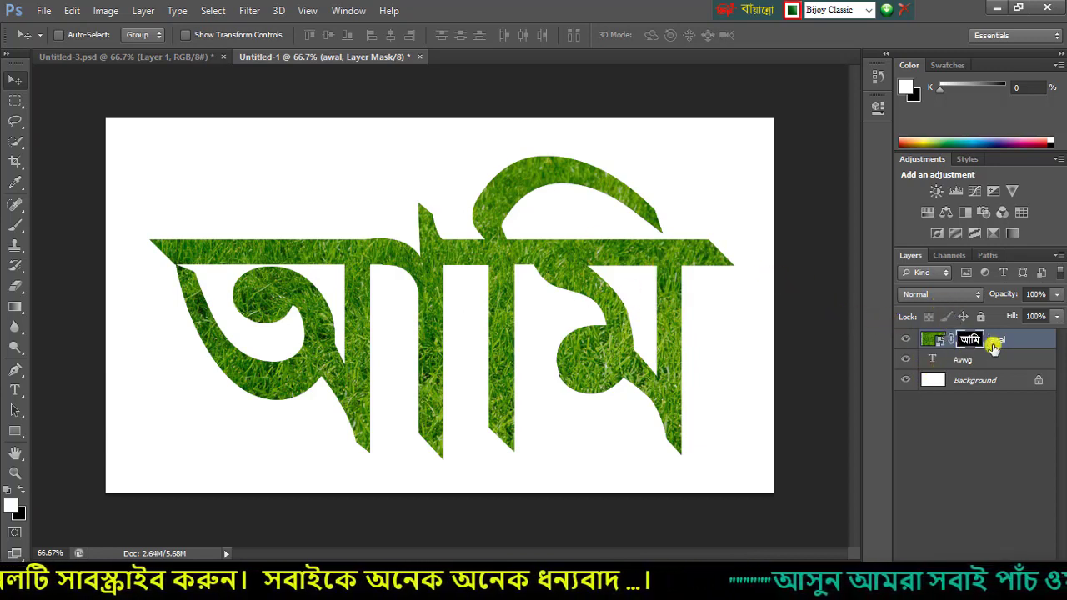
click(1024, 341)
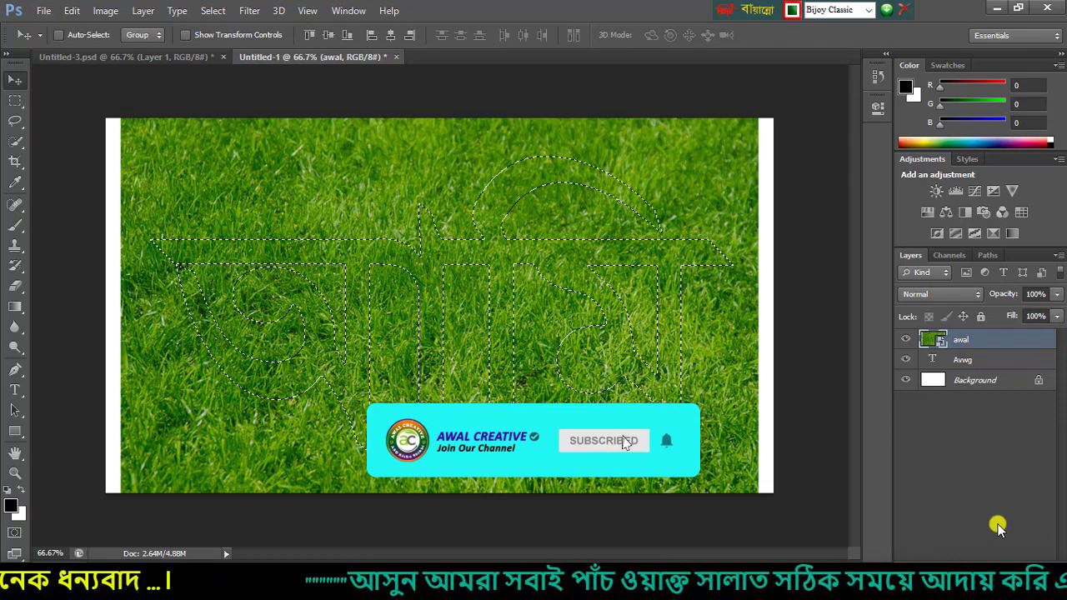
click(956, 563)
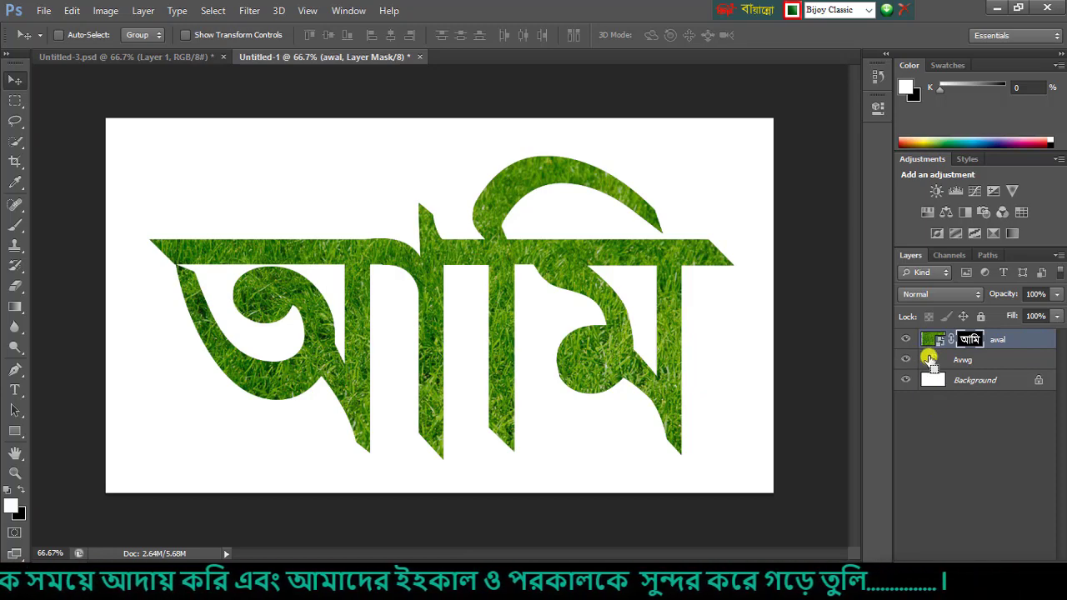
ctrl+click(929, 358)
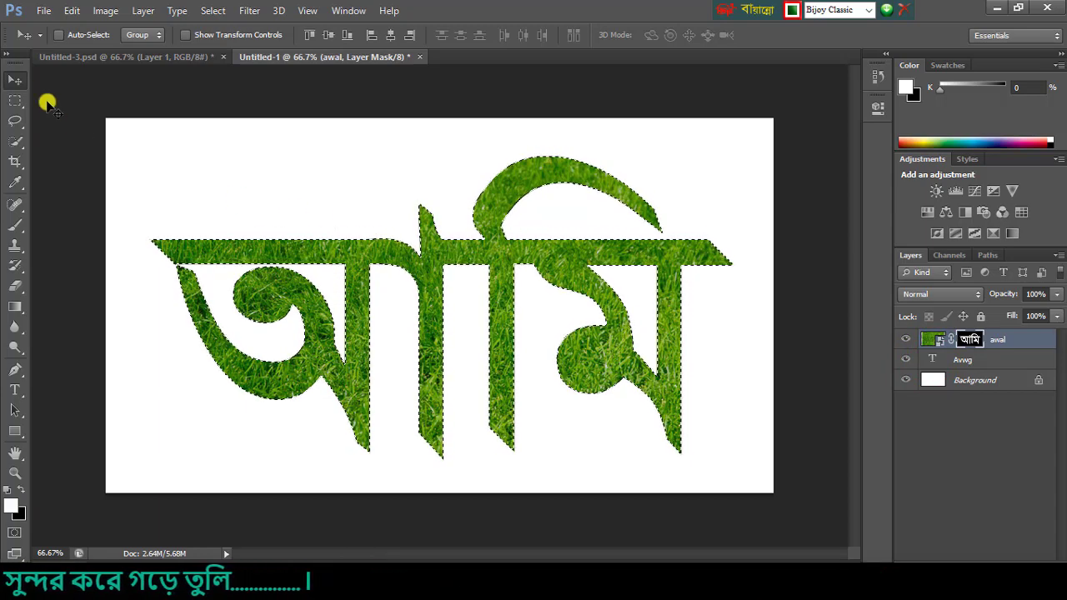
With the Lasso Tool, convert the আমি selection into a work path, setting the tolerance
click(21, 121)
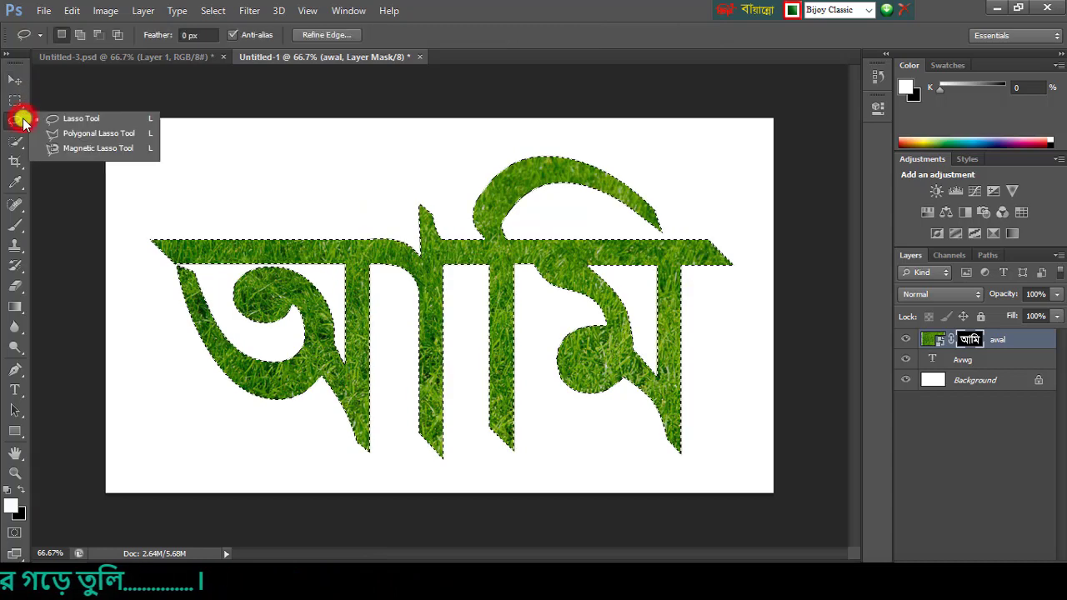
click(71, 116)
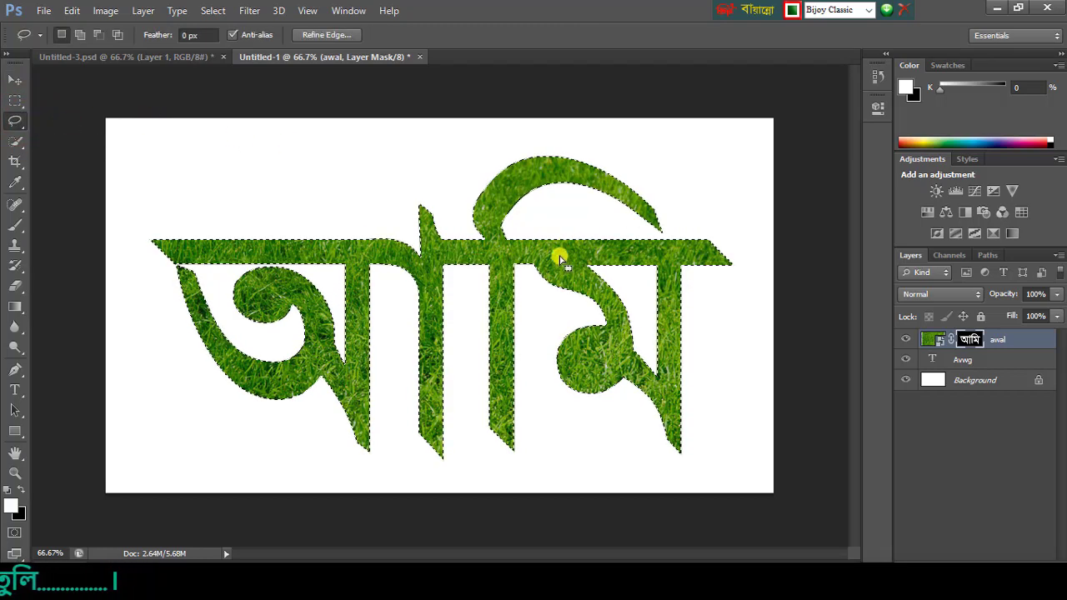
right_click(502, 256)
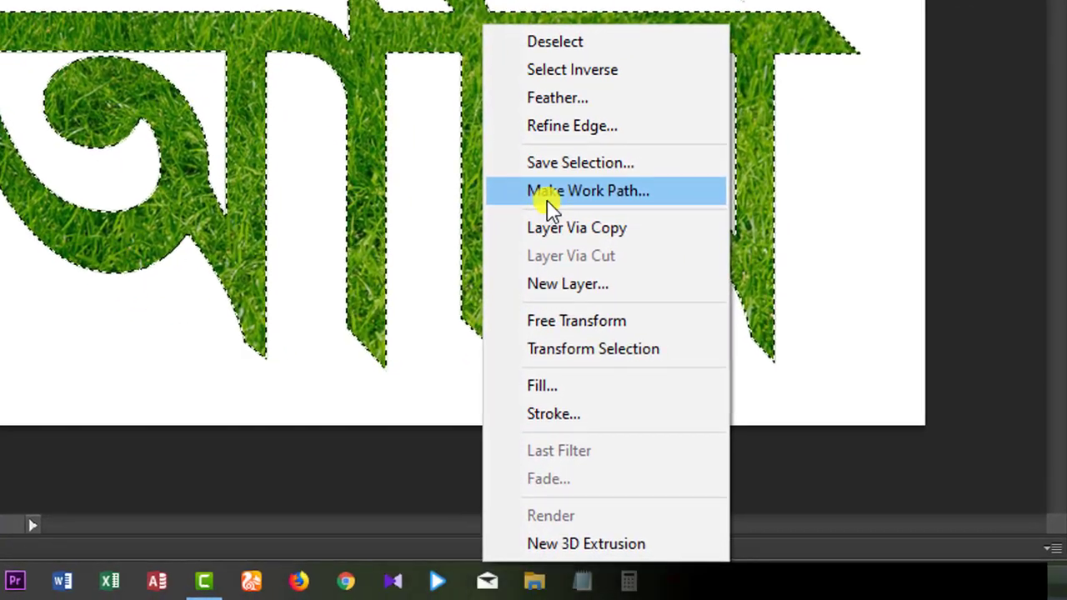
click(625, 199)
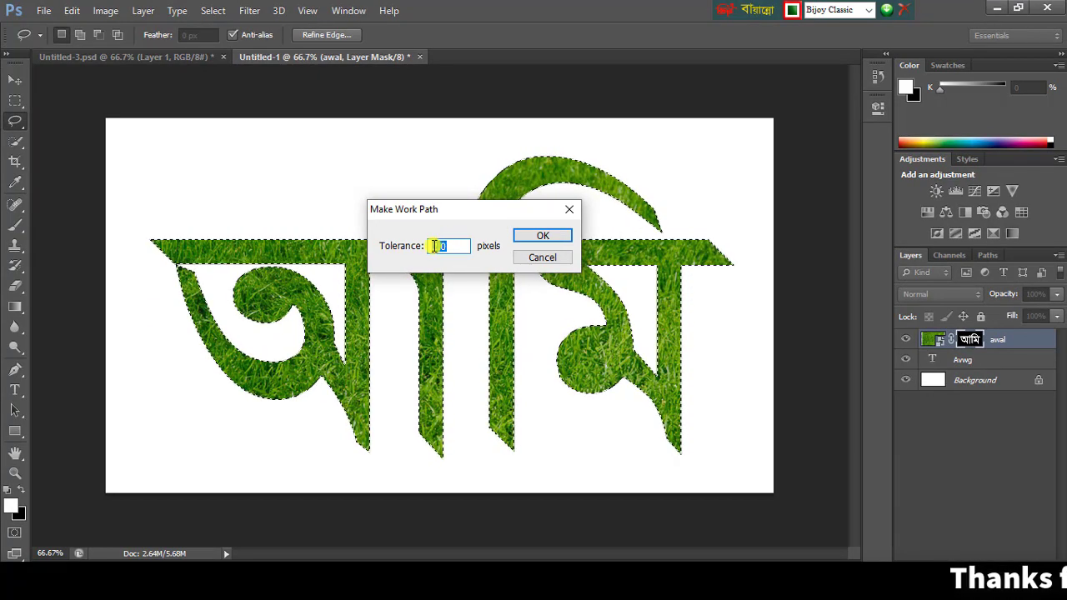
text(1.0)
click(439, 244)
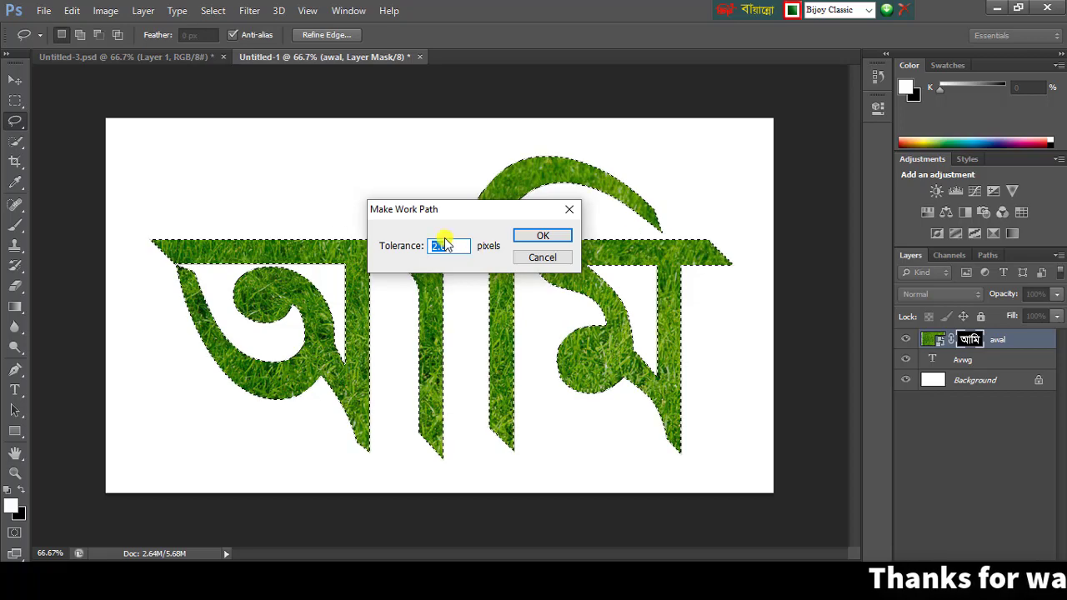
click(535, 239)
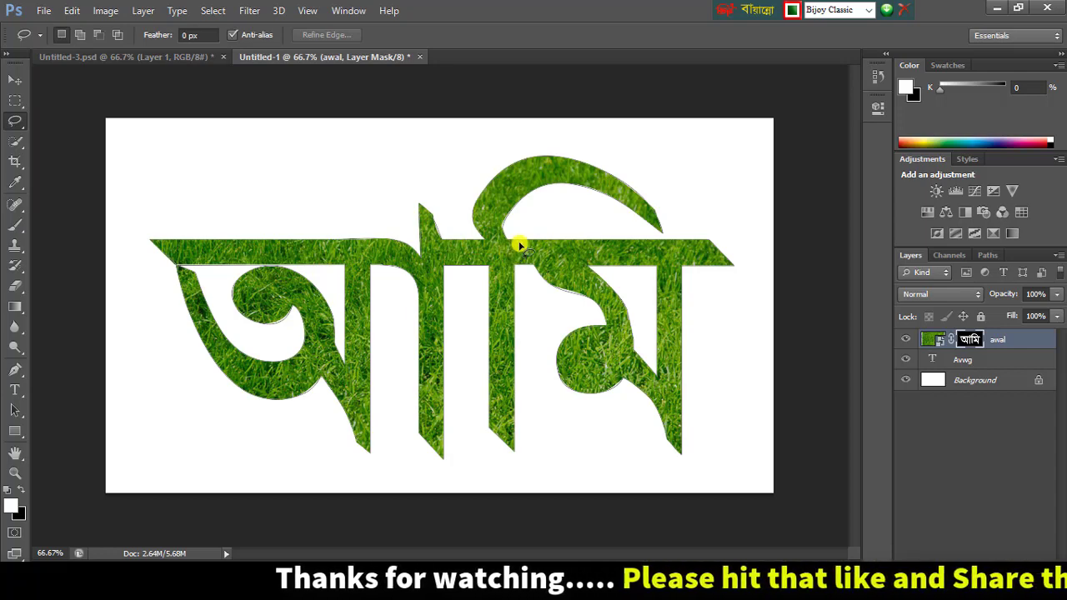
Create a new document and marquee-select a square area left of the page centre
key(ctrl+n)
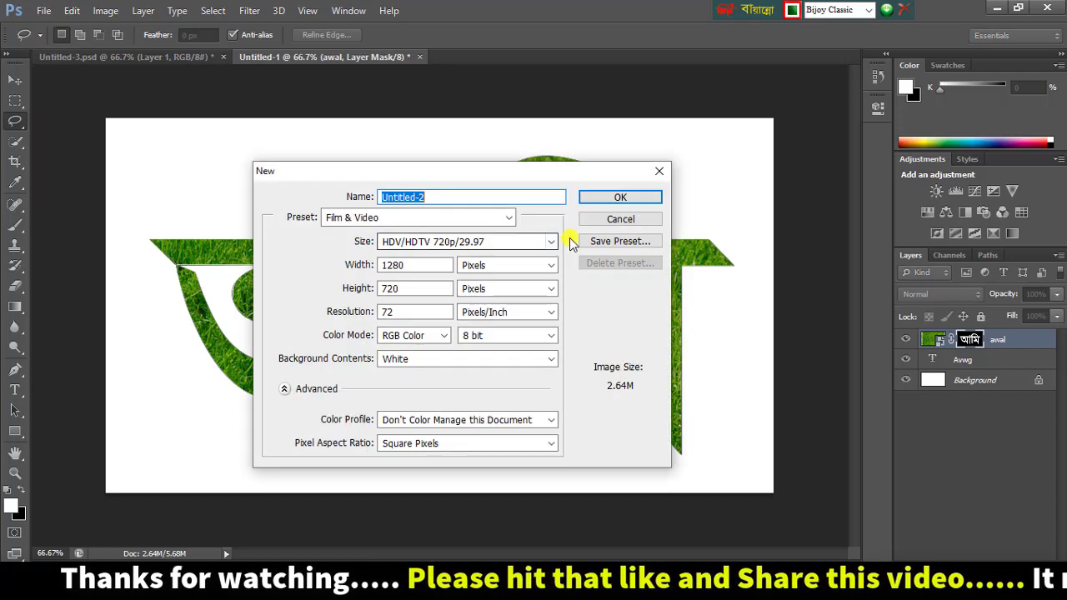
click(602, 200)
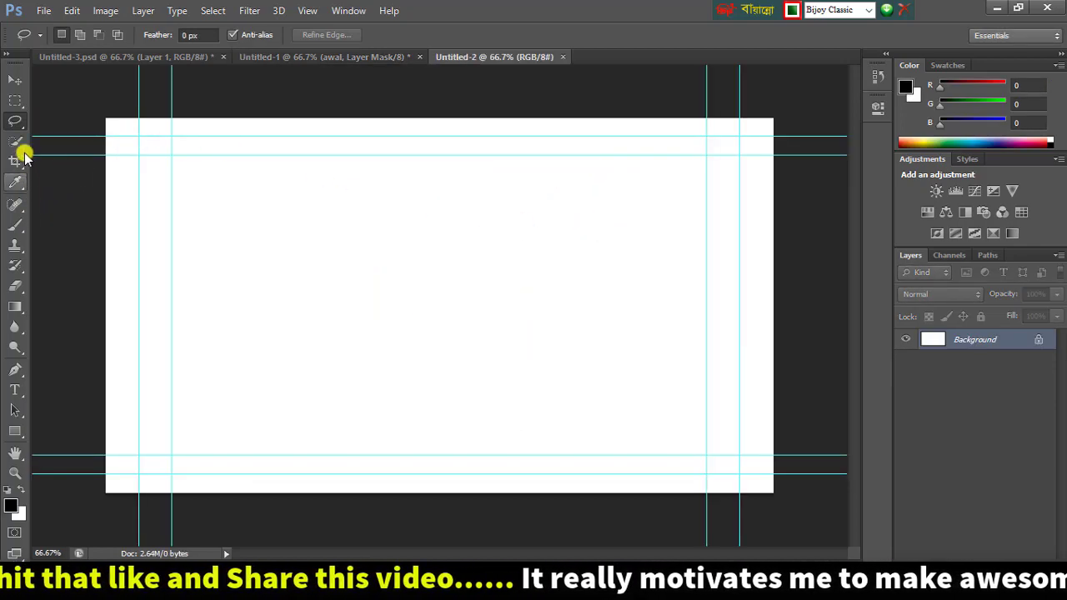
click(15, 101)
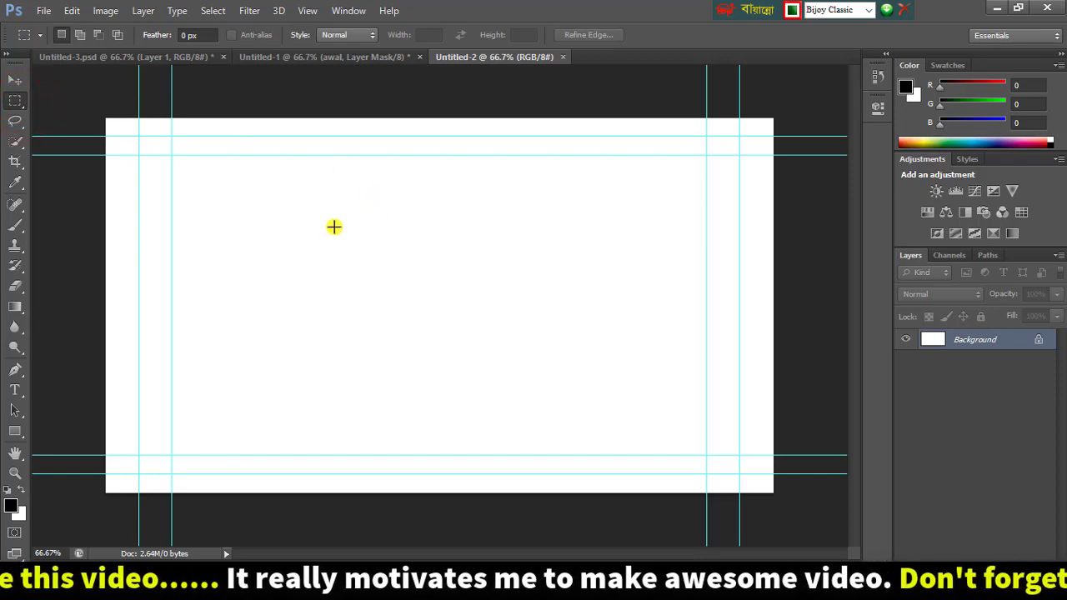
drag(304, 201, 472, 360)
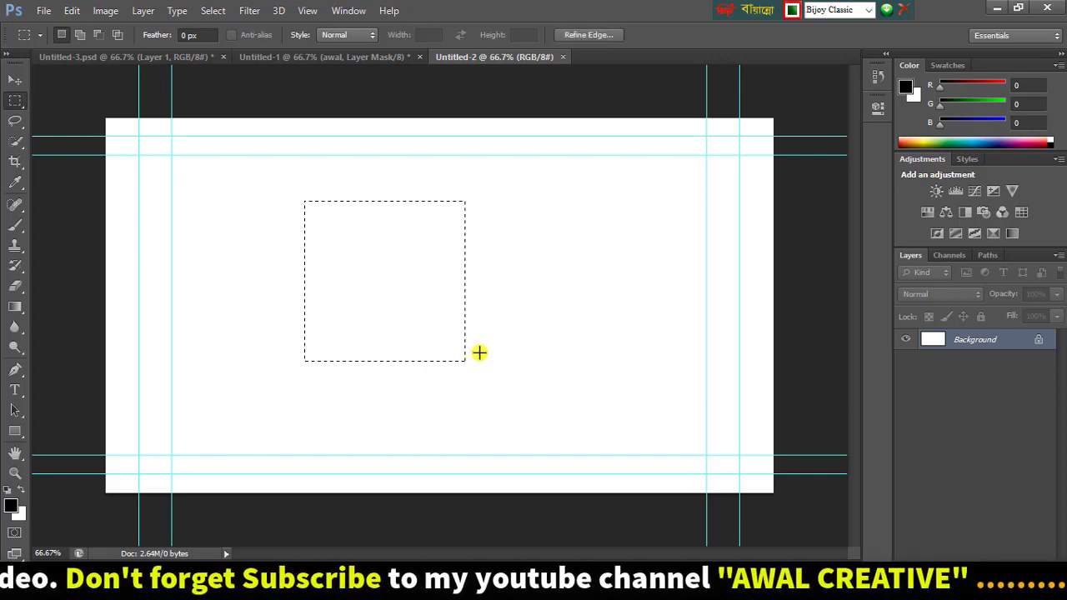
Crop the canvas to the square selection with Image > Crop, then deselect
click(106, 12)
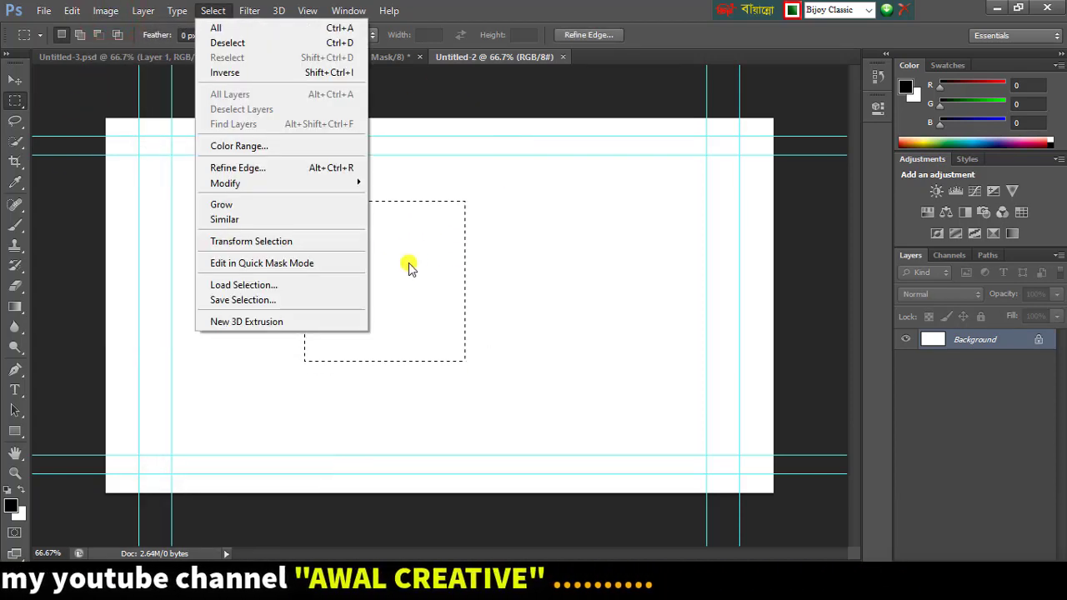
click(427, 259)
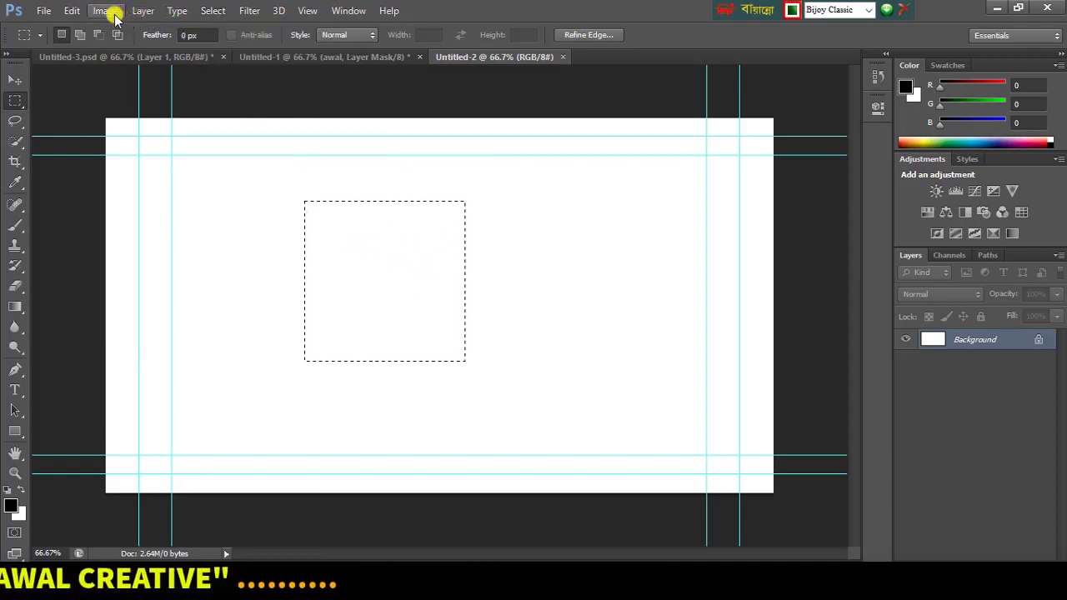
click(106, 11)
click(141, 152)
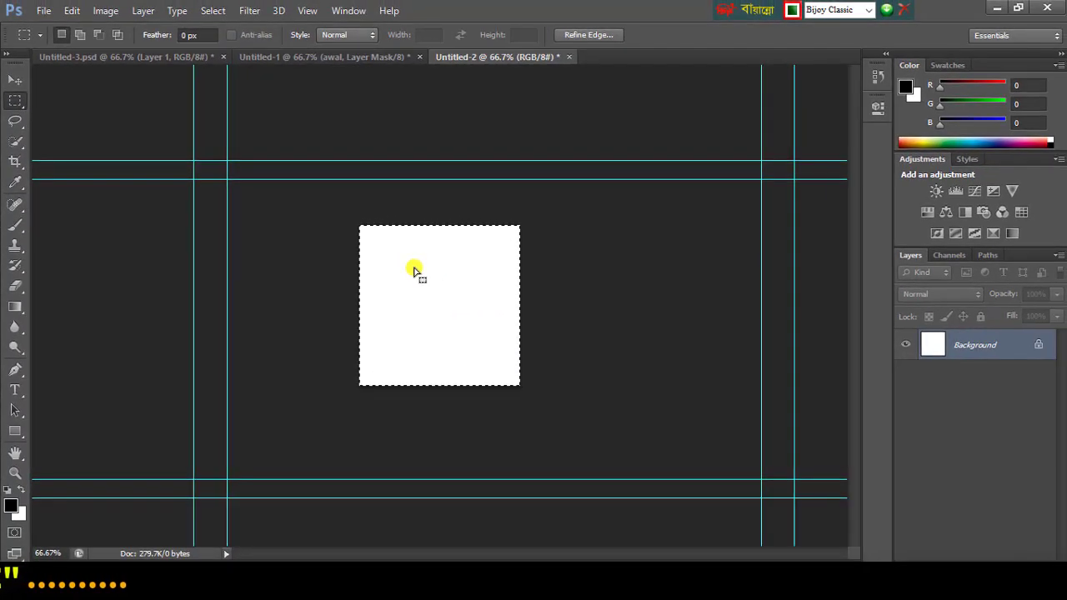
drag(335, 199, 555, 413)
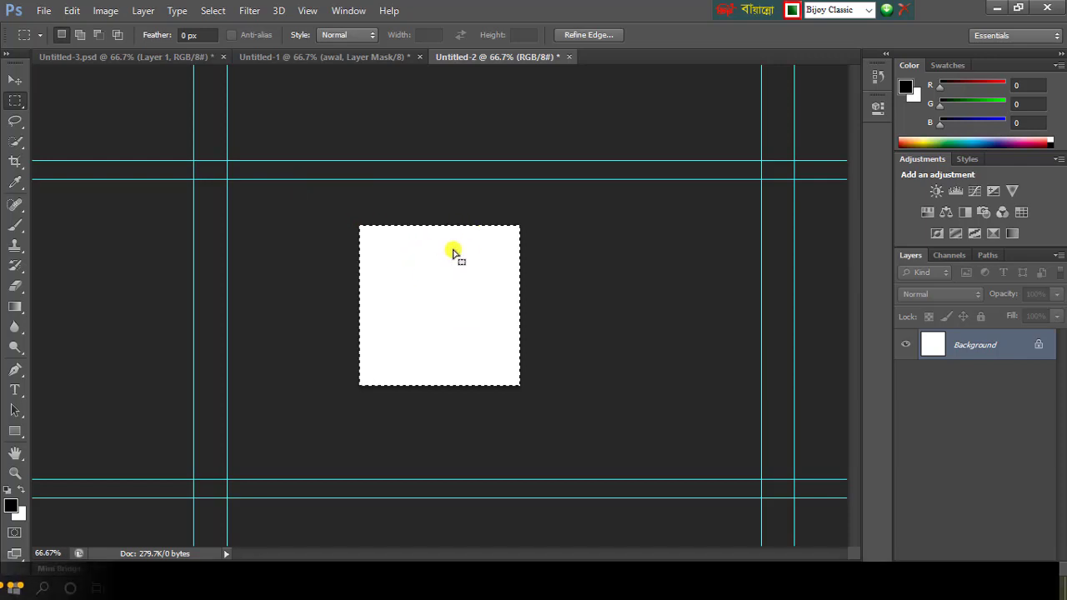
click(215, 11)
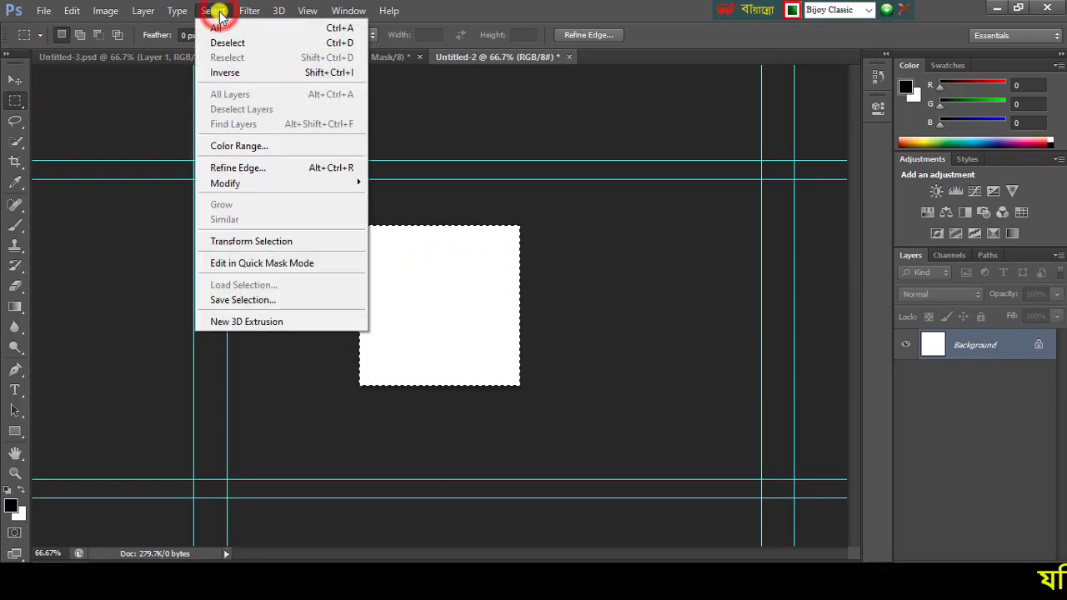
click(315, 41)
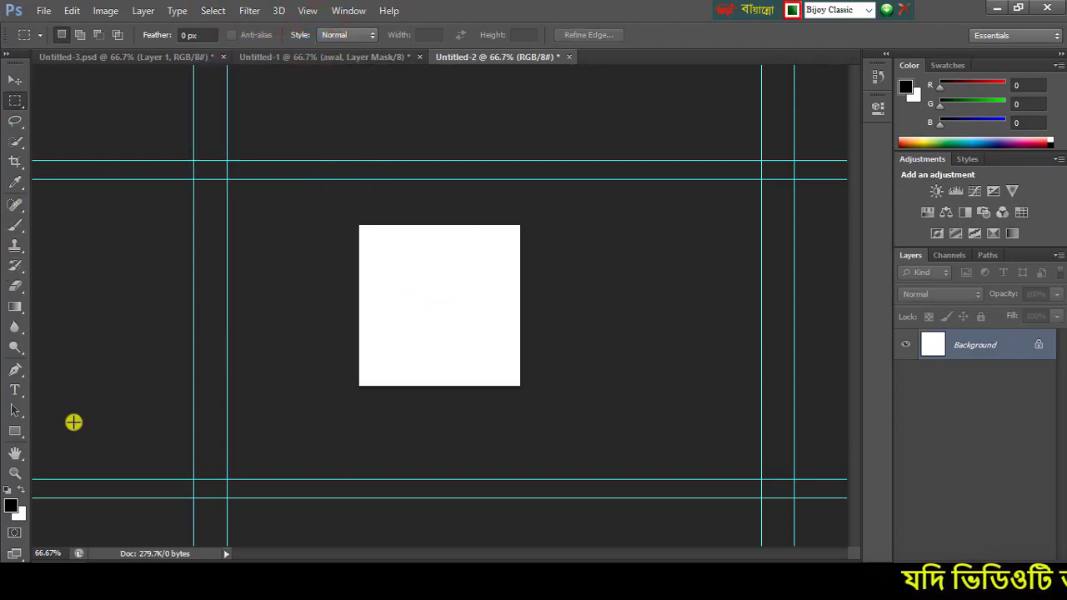
Pen-draw a closed crescent blade path from bottom-left to a sharp top-right point, then add Layer 1
click(15, 369)
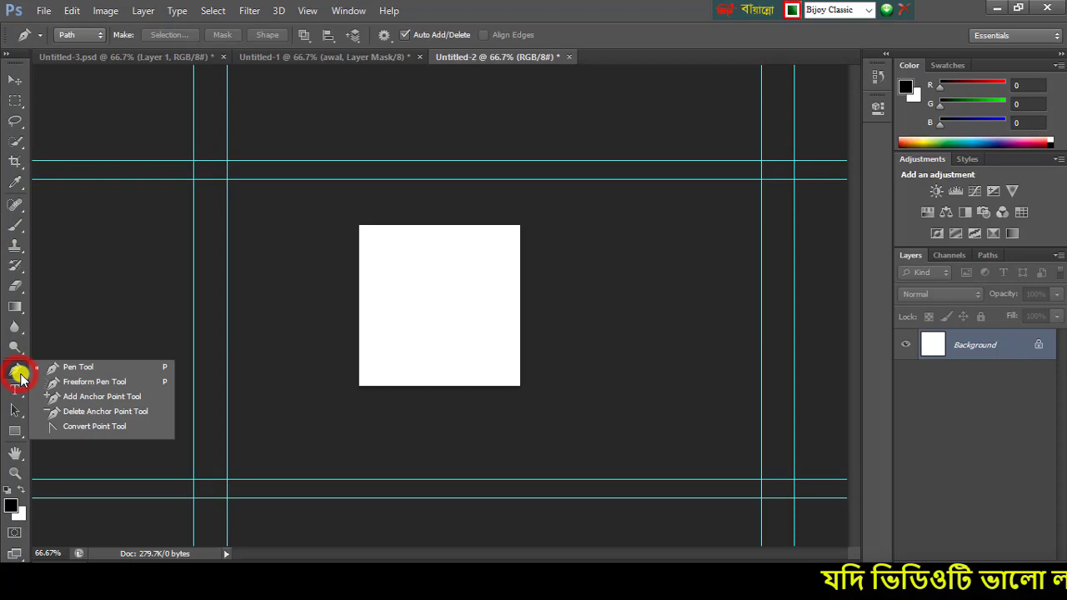
click(77, 369)
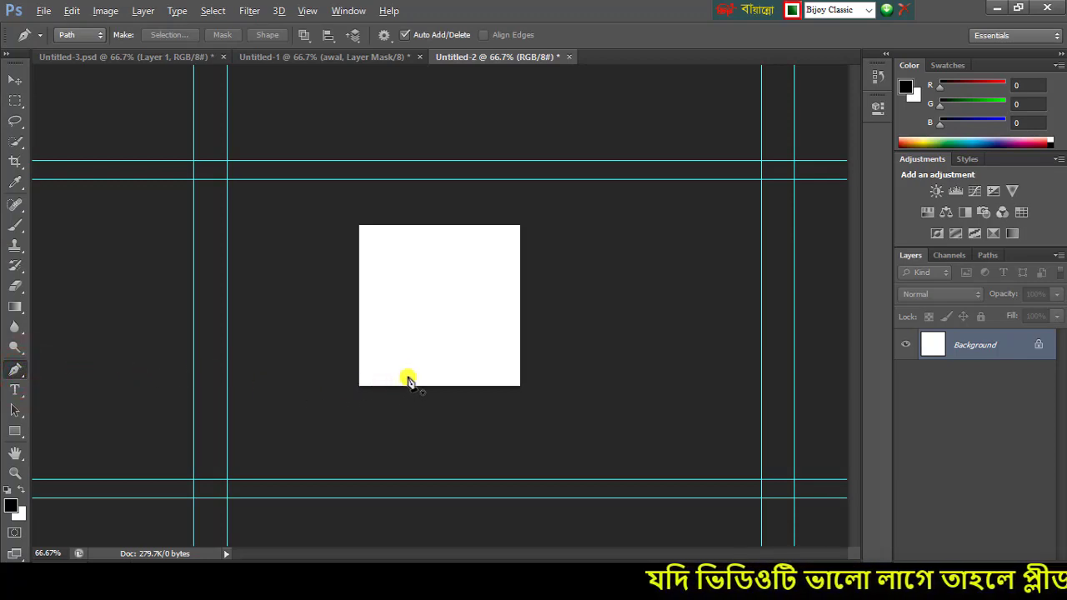
scroll(407, 380, up, 2)
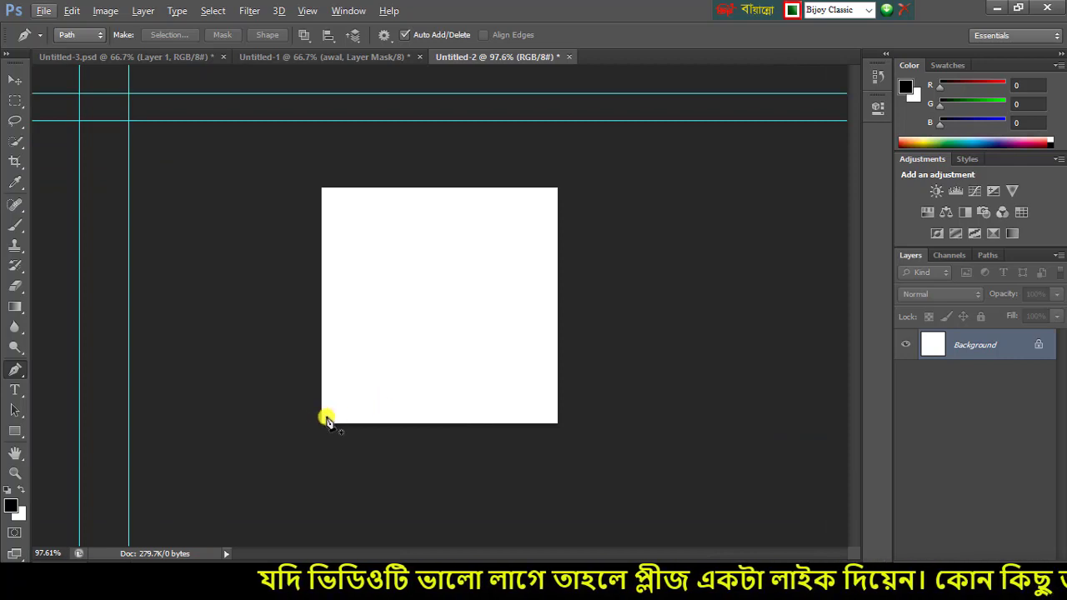
scroll(442, 400, down, 2)
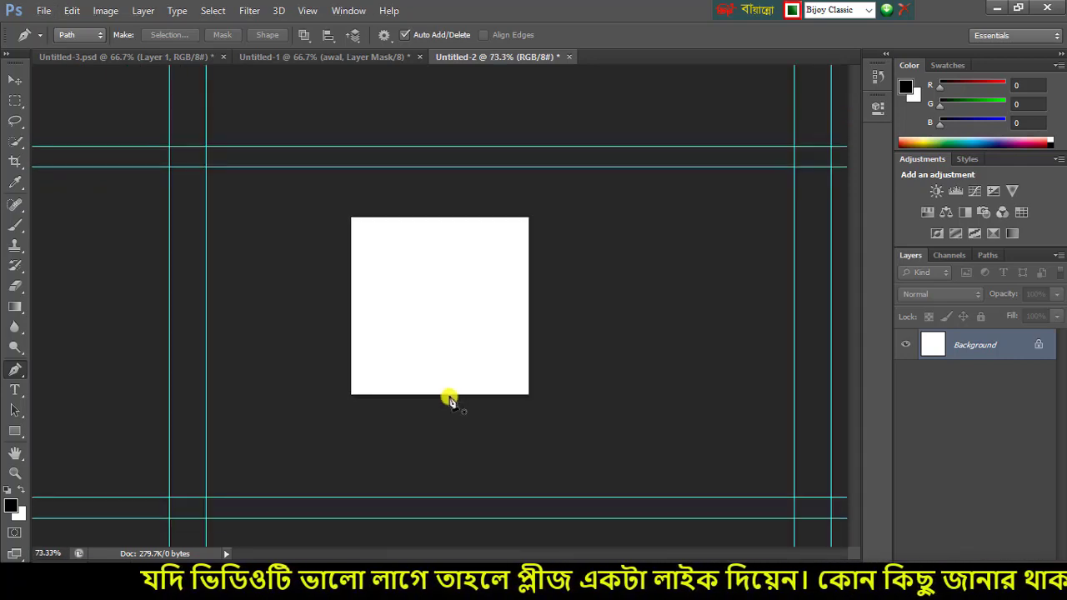
click(359, 389)
drag(518, 233, 500, 118)
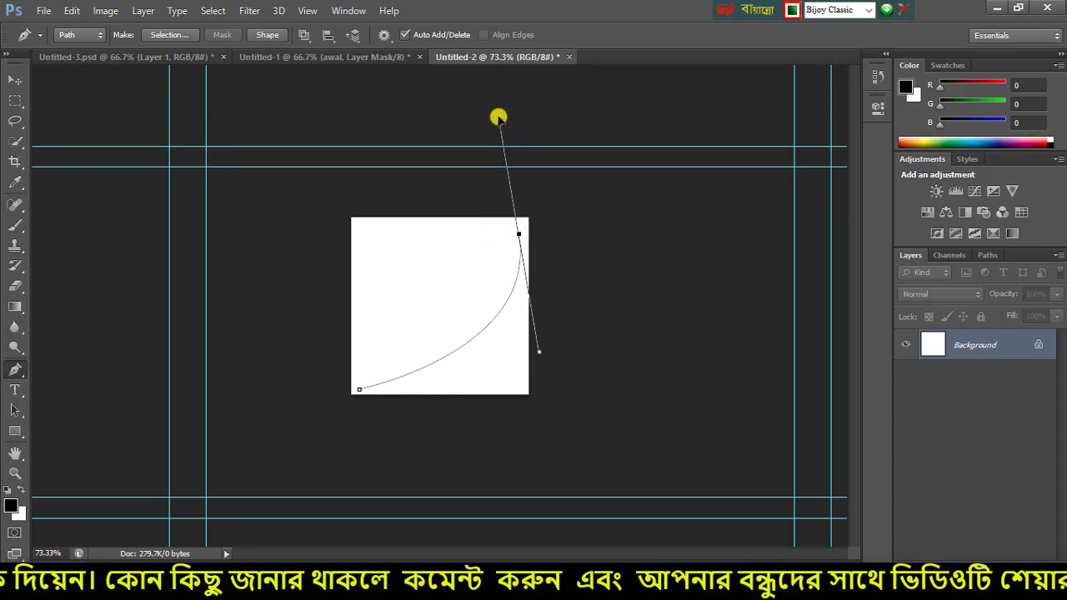
drag(500, 117, 517, 102)
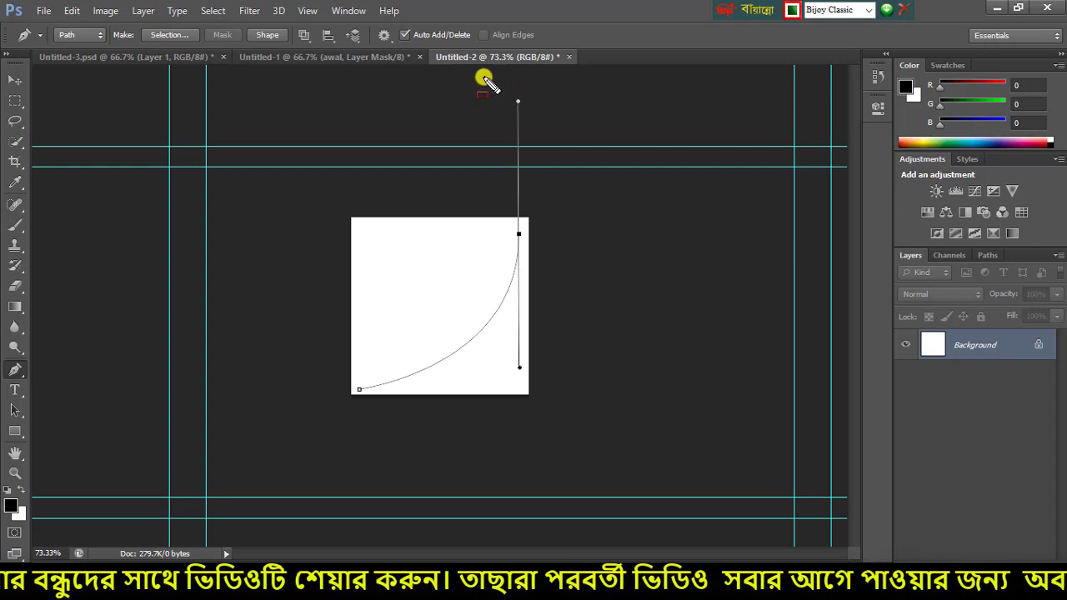
drag(483, 75, 574, 270)
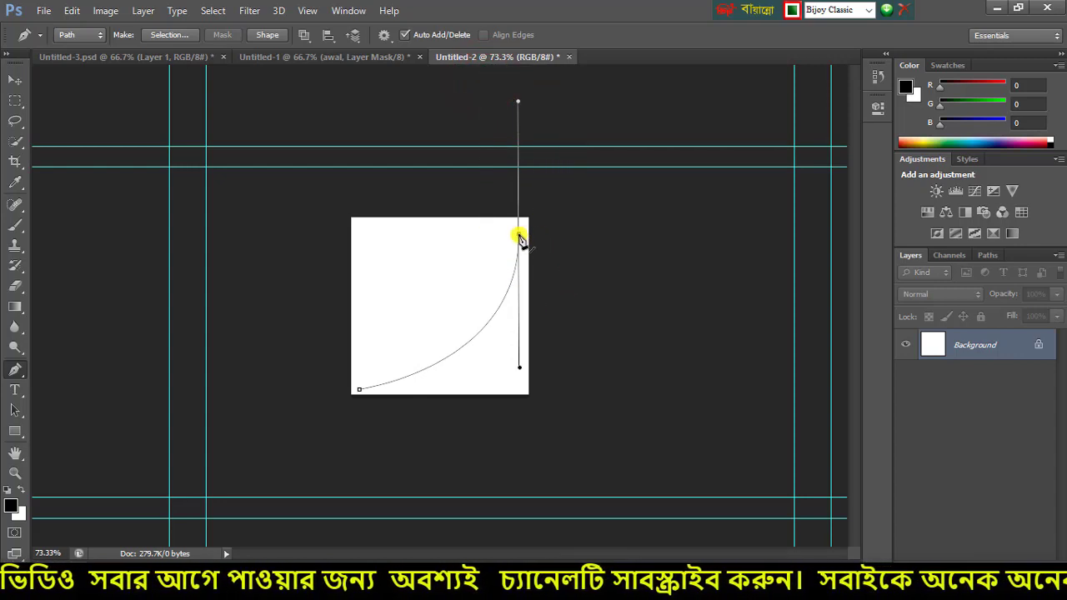
alt+click(518, 235)
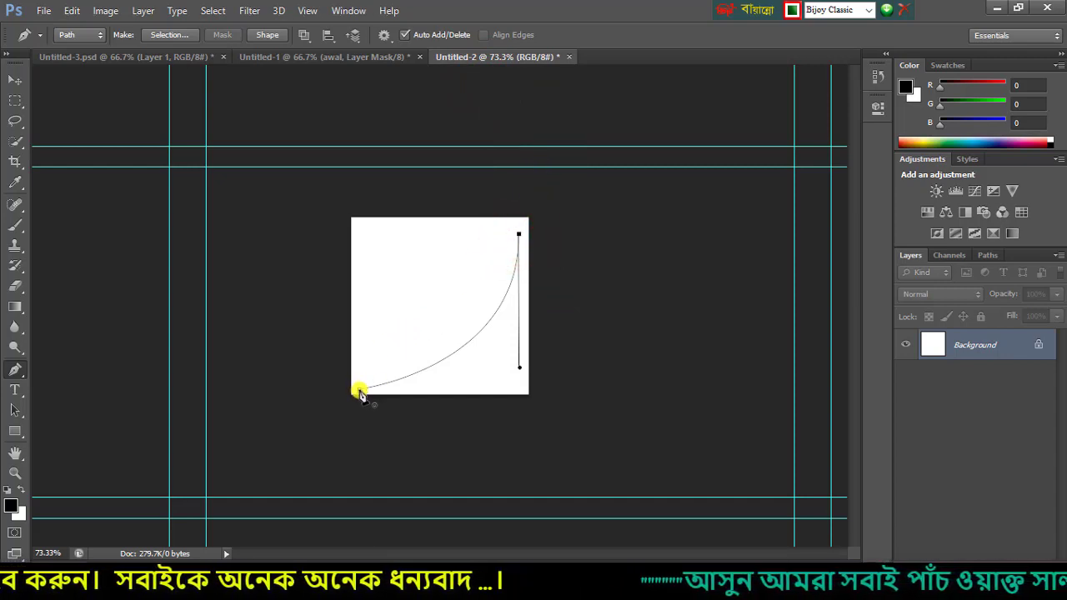
mouse_move(359, 389)
mouse_down()
mouse_move(201, 455)
mouse_move(203, 436)
mouse_up()
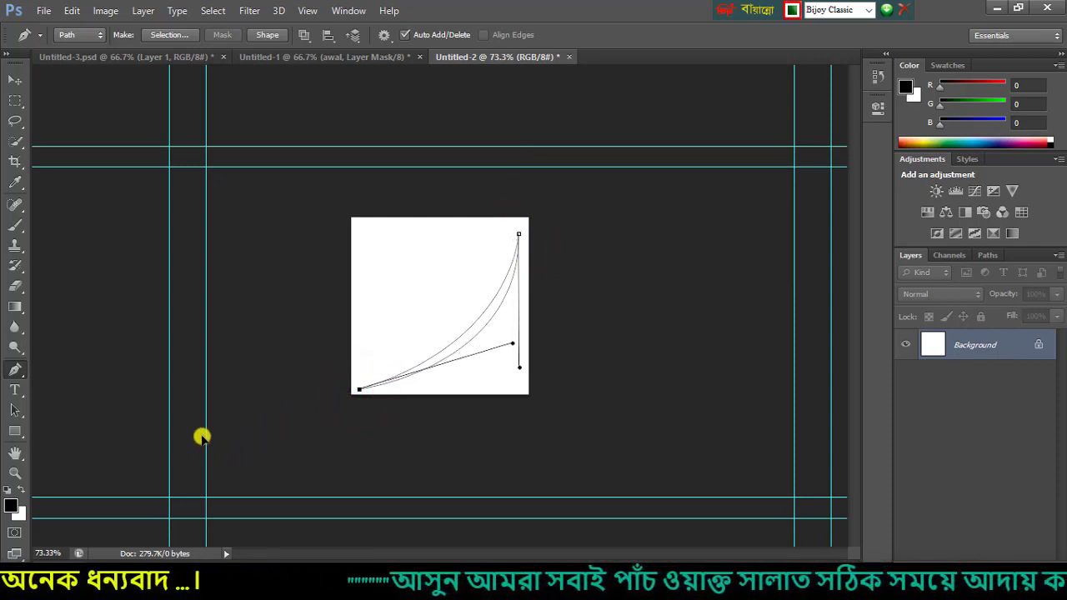
key(Escape)
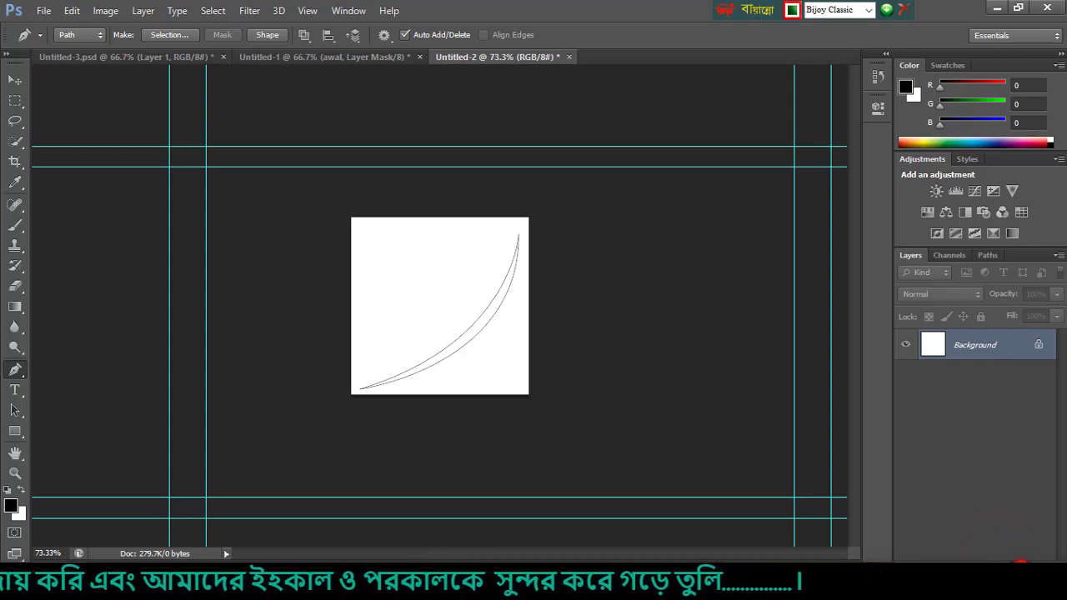
click(1021, 557)
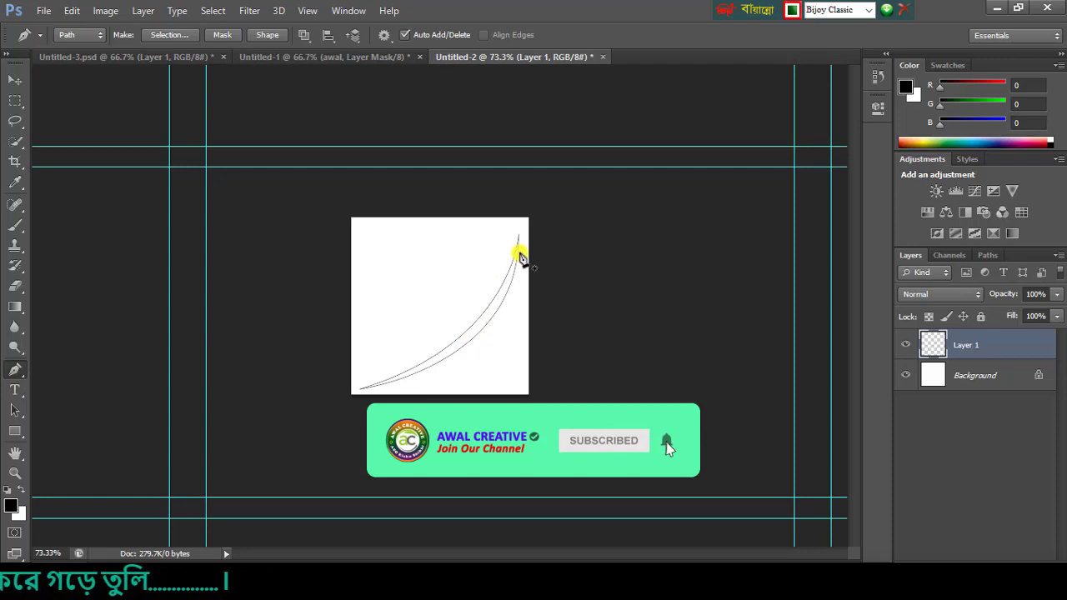
Fill the blade path on Layer 1 with solid black foreground colour at 100% opacity
right_click(491, 318)
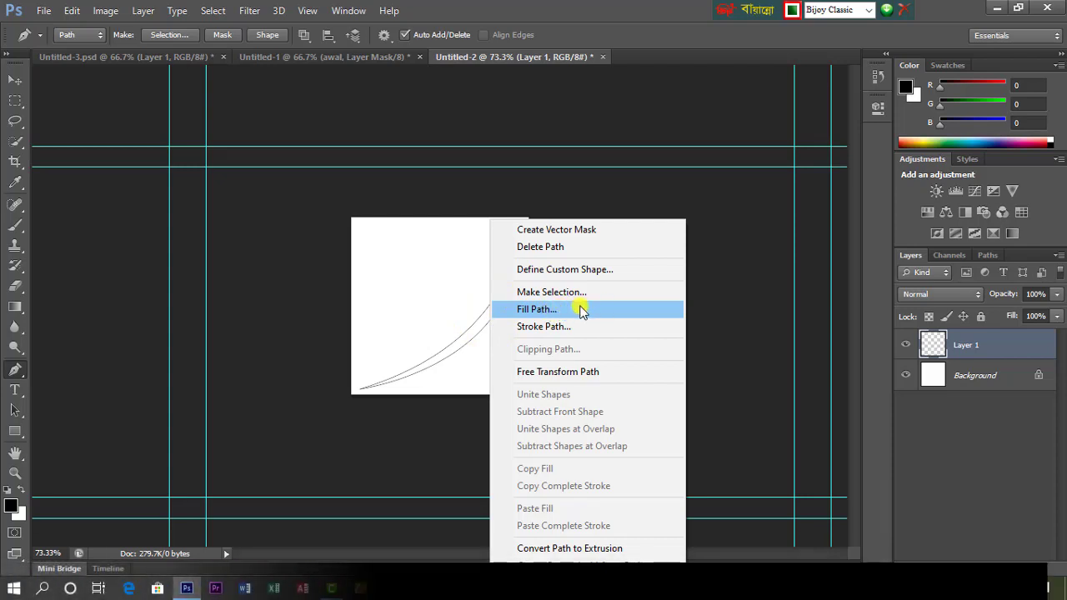
click(632, 310)
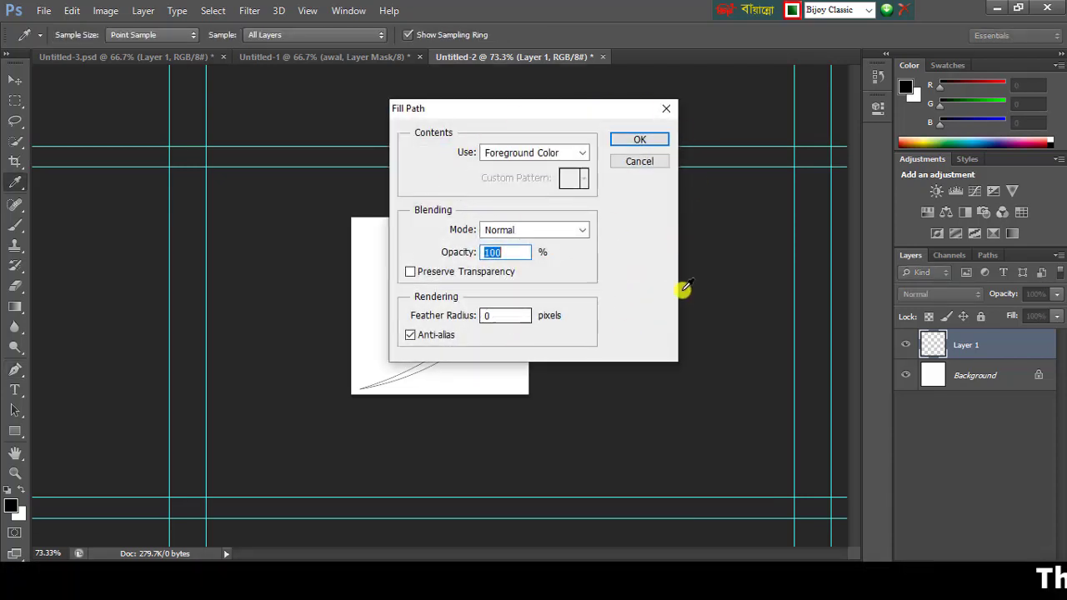
click(649, 140)
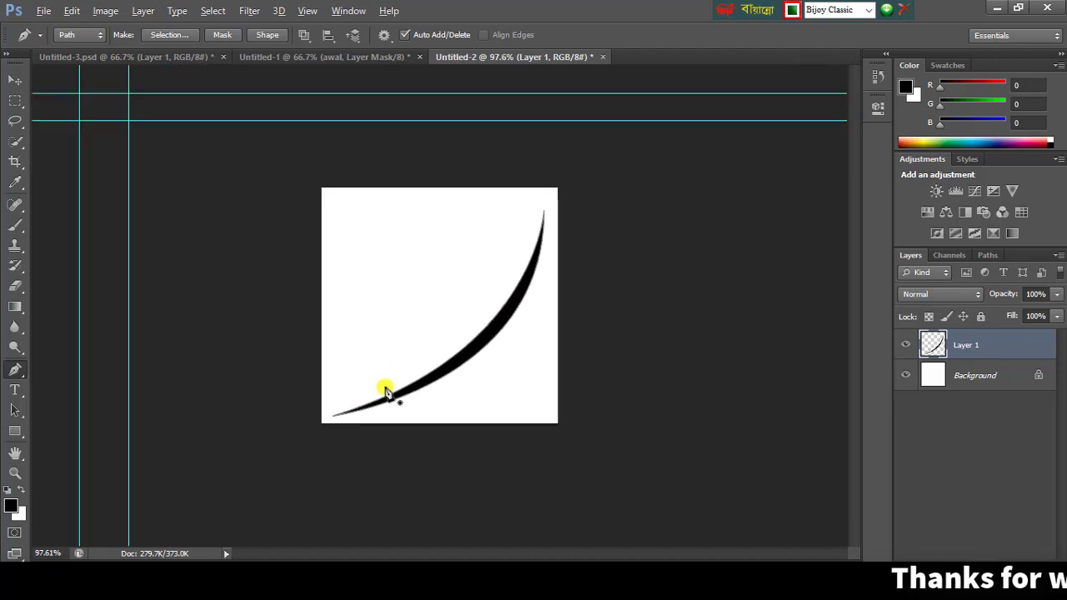
drag(369, 386, 458, 380)
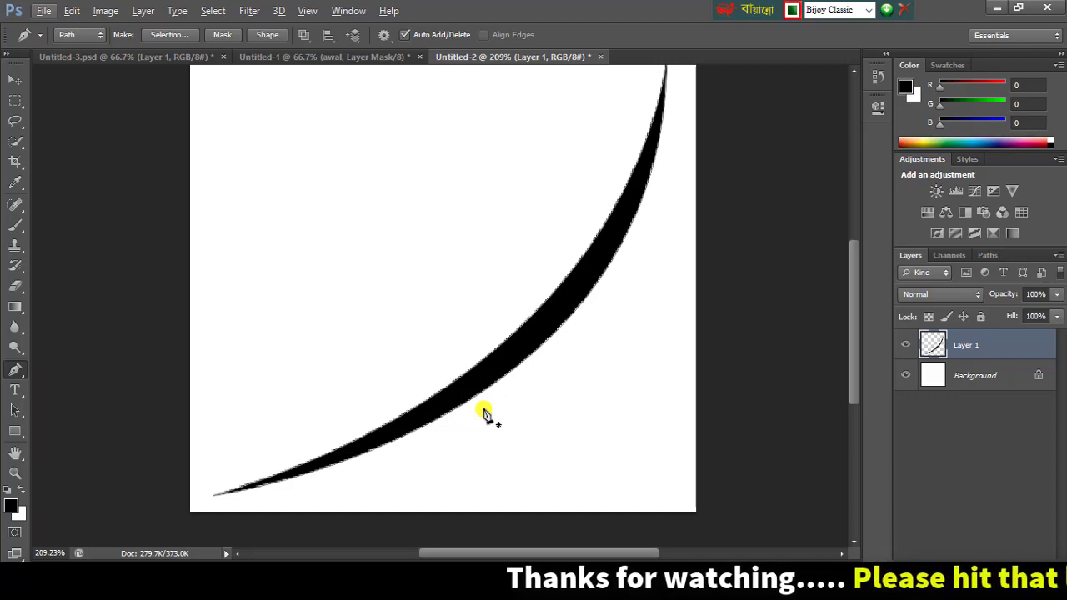
Hide the path outline, undoing an accidental deletion of the blade layer
key(Delete)
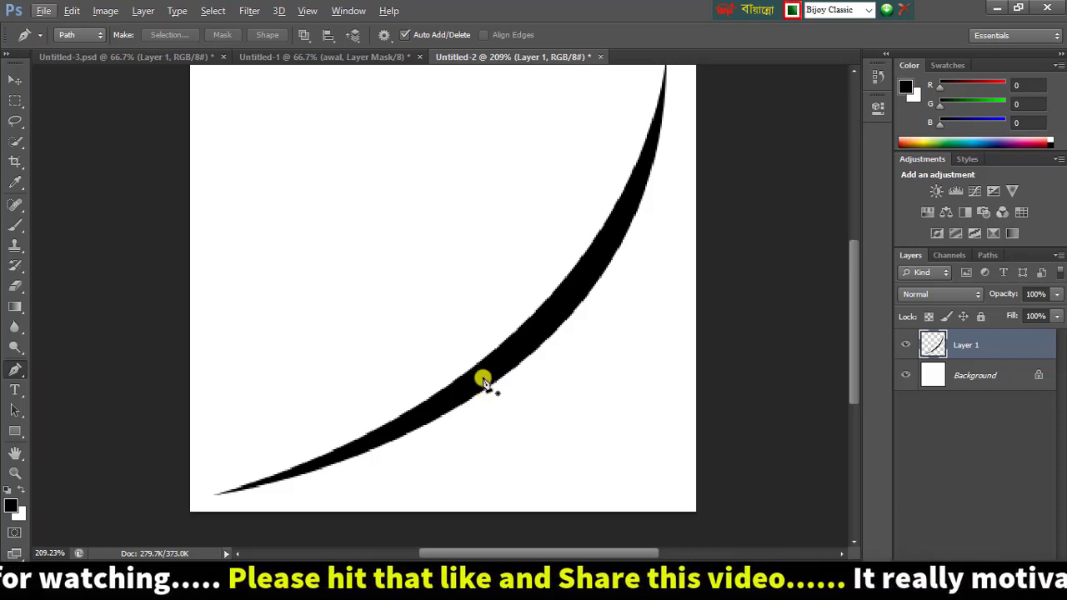
key(Delete)
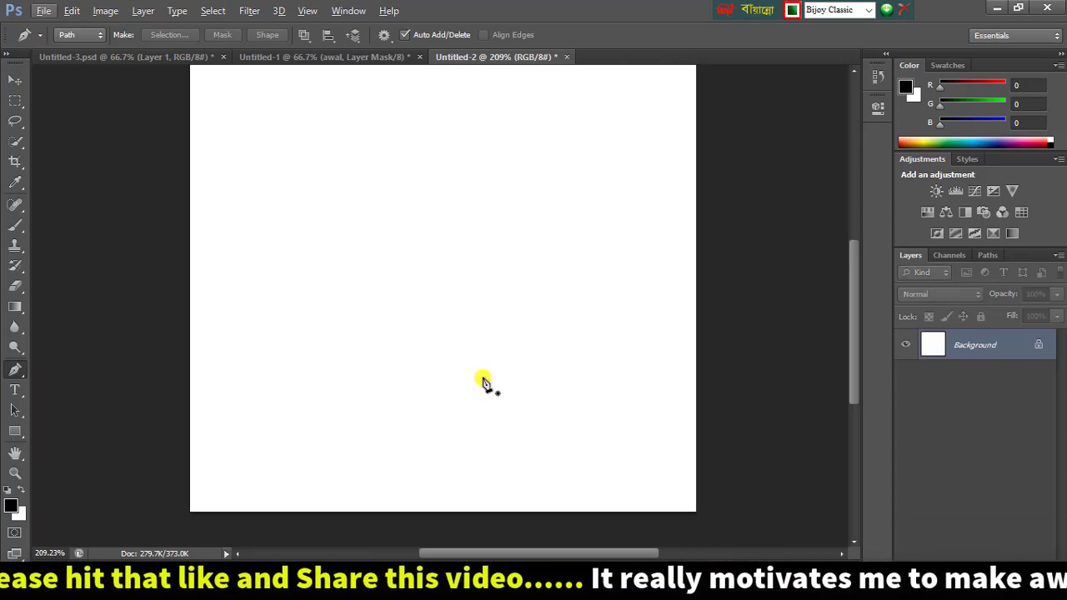
key(ctrl+z)
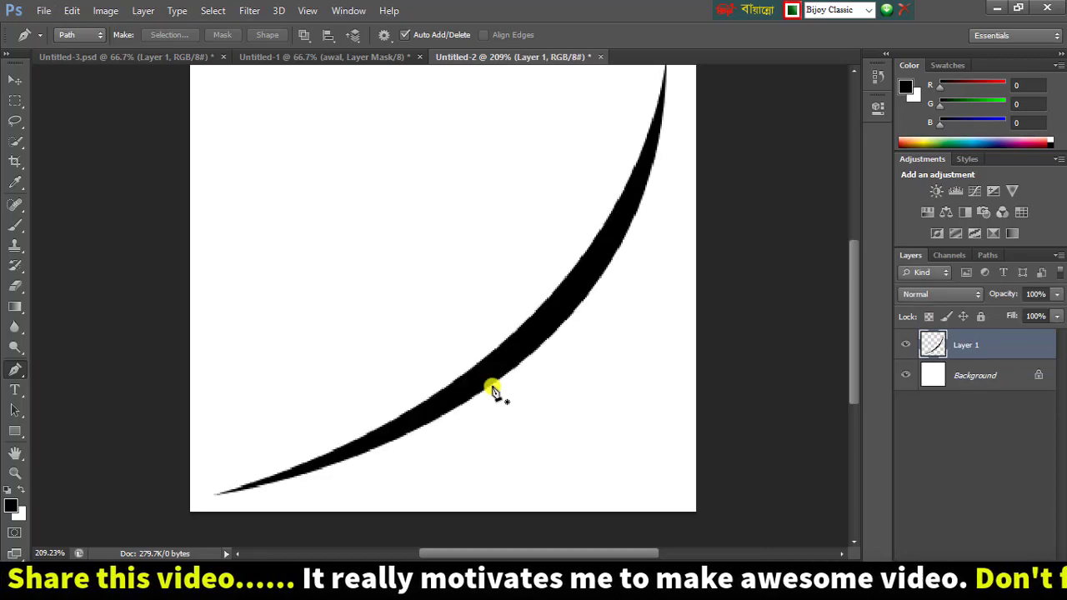
scroll(531, 364, down, 5)
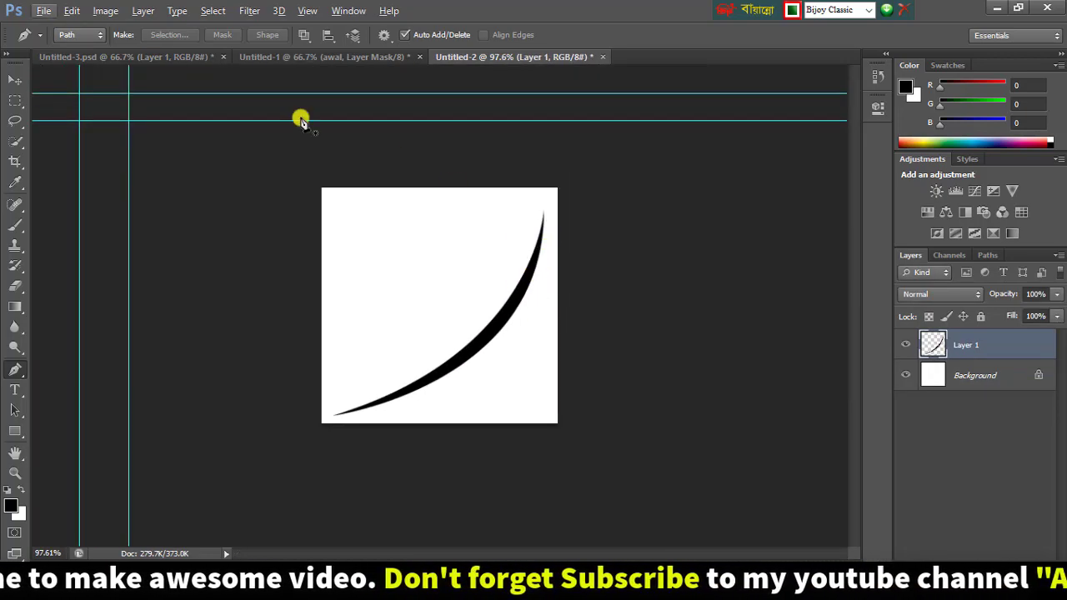
click(10, 79)
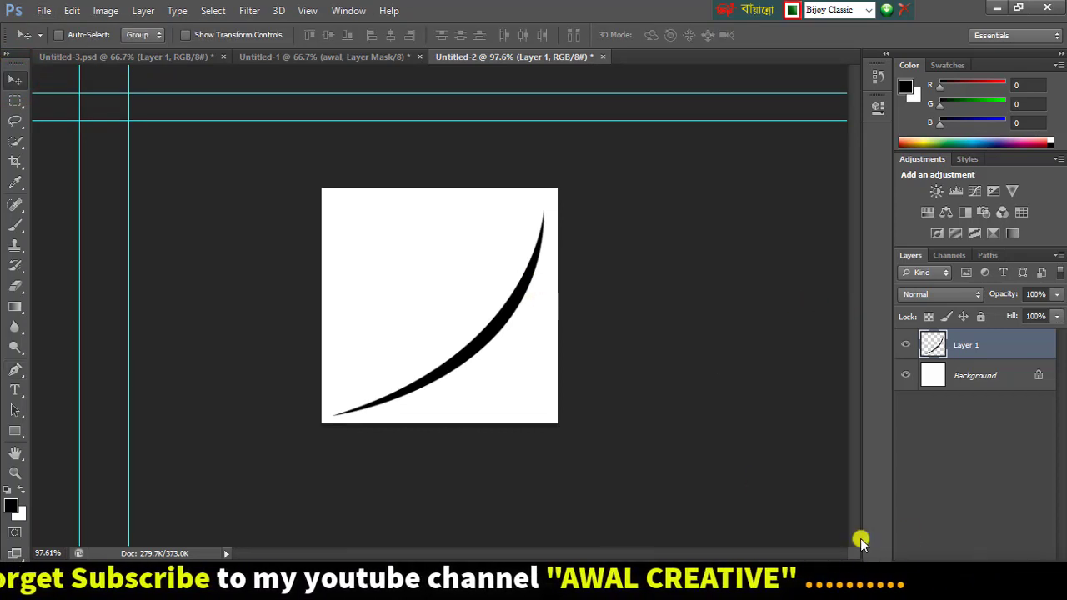
Duplicate Layer 1 to create Layer 1 copy
right_click(961, 345)
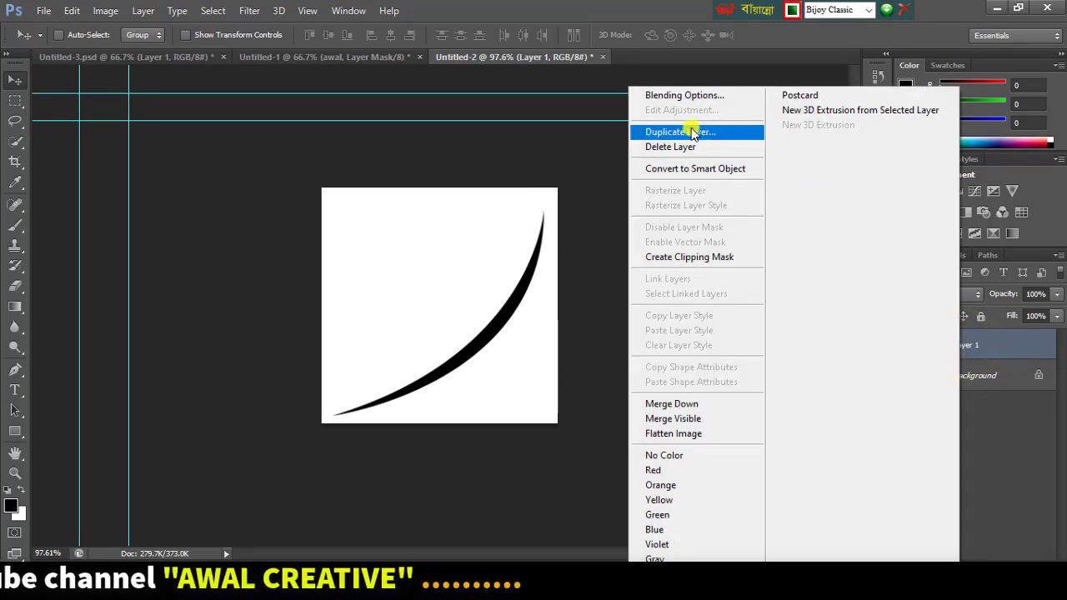
click(698, 133)
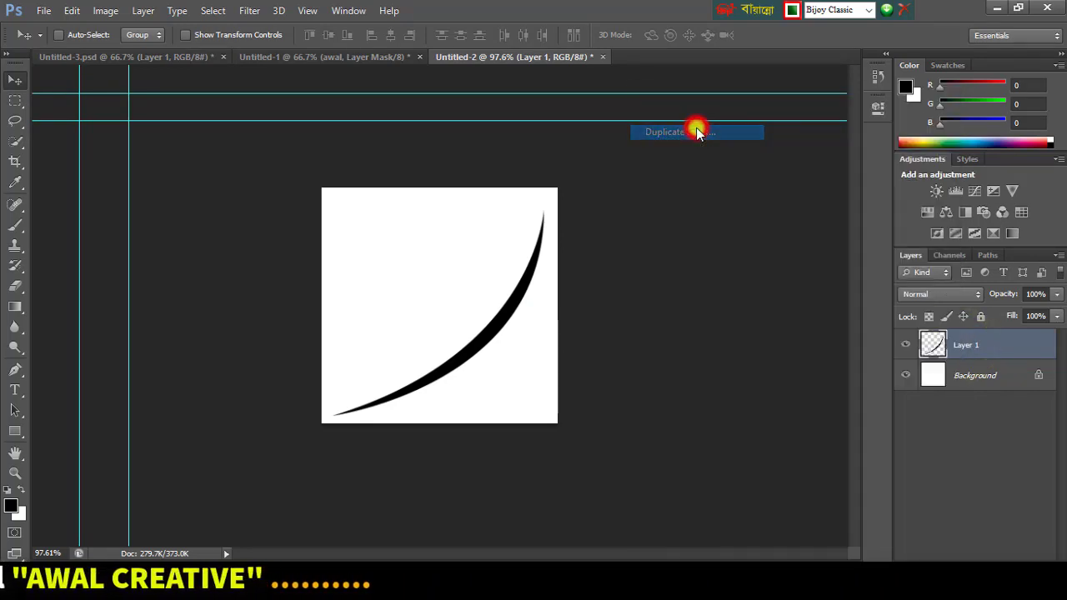
click(661, 176)
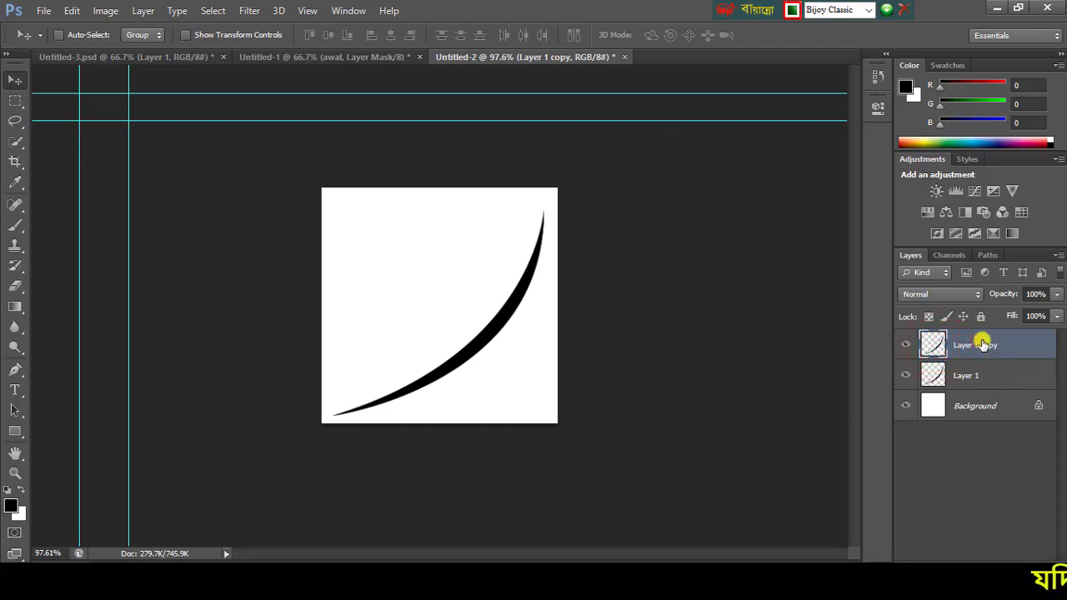
Rotate the copied blade 90° so the two black blades cross in an X
key(ctrl+t)
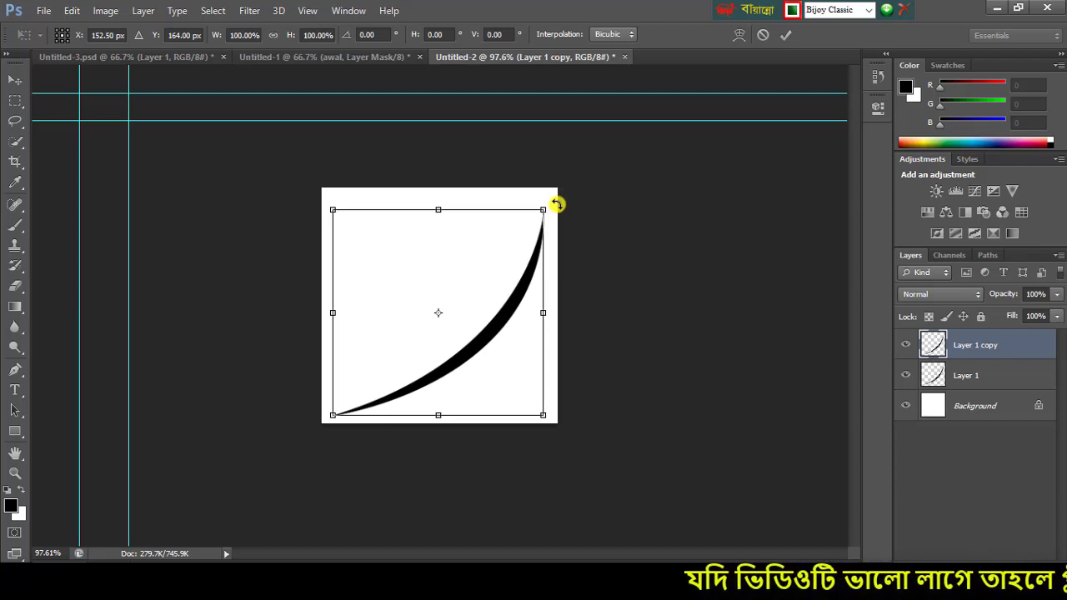
mouse_move(557, 203)
mouse_down()
mouse_move(612, 414)
mouse_move(602, 456)
mouse_up()
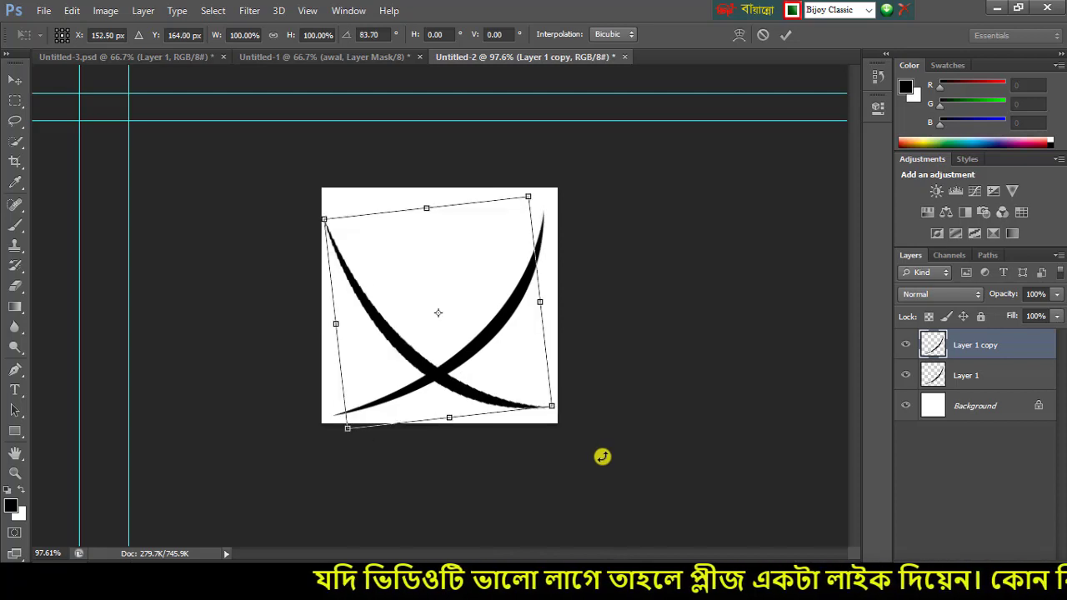
key(ctrl+z)
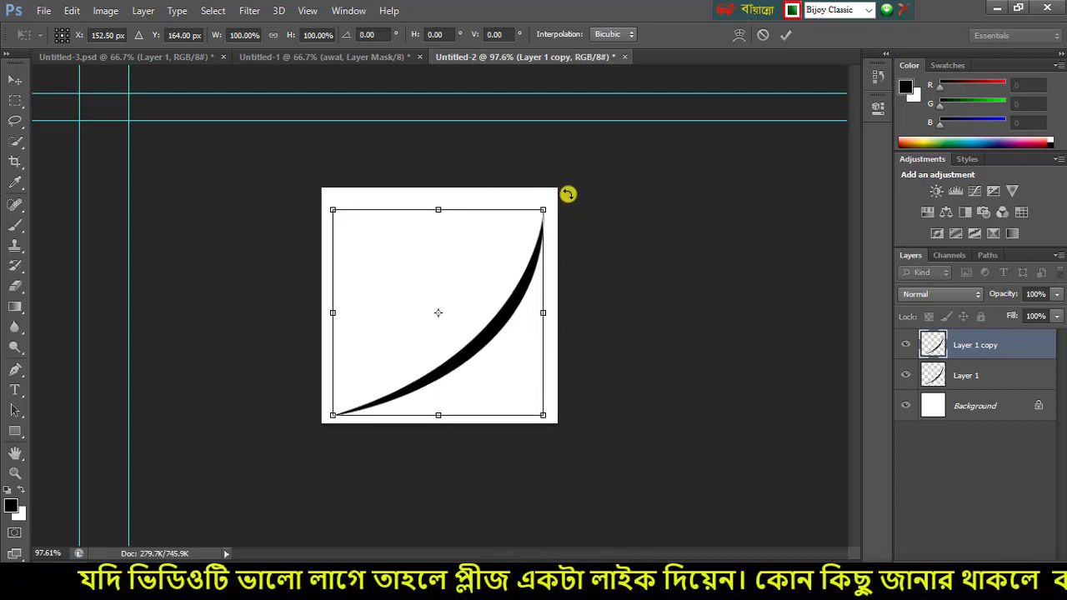
drag(556, 203, 592, 452)
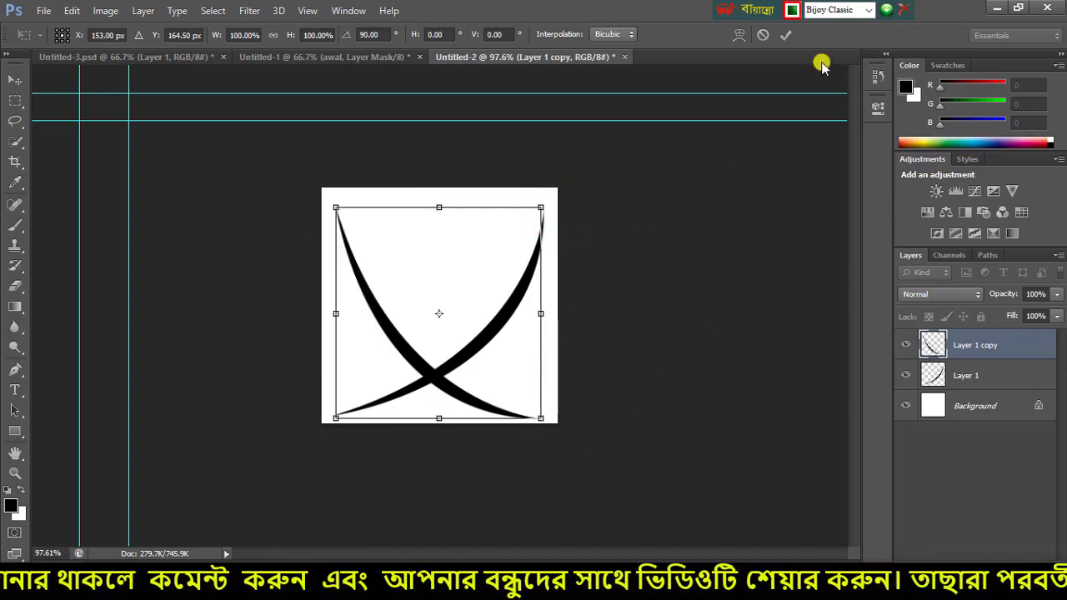
click(784, 35)
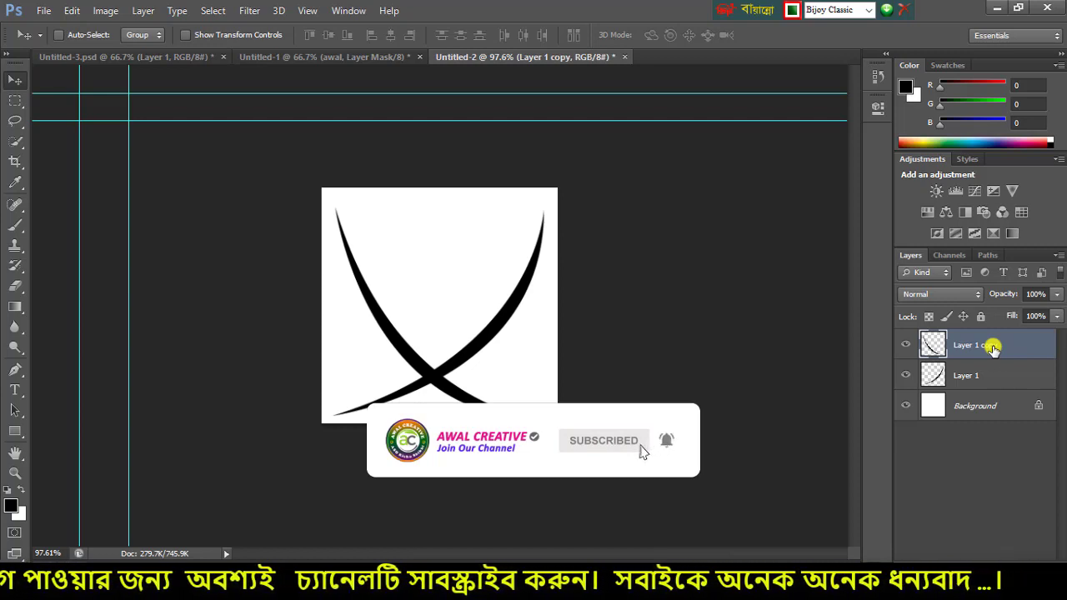
Duplicate the blade to Layer 1 copy 2, scale it to 56%, rotate ~88°, and place it upper left
key(ctrl+j)
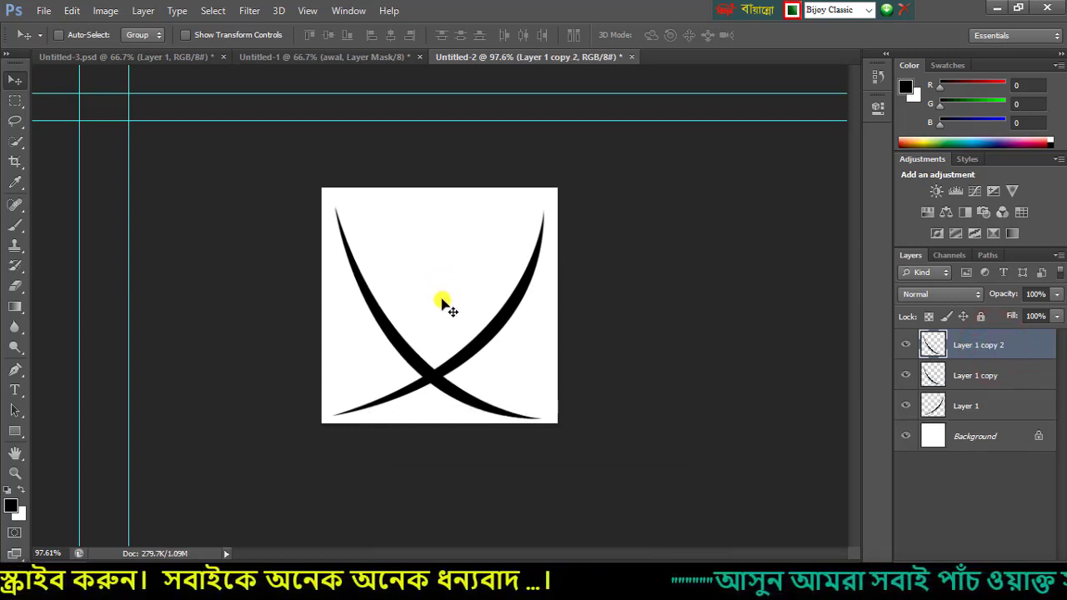
drag(393, 336, 432, 300)
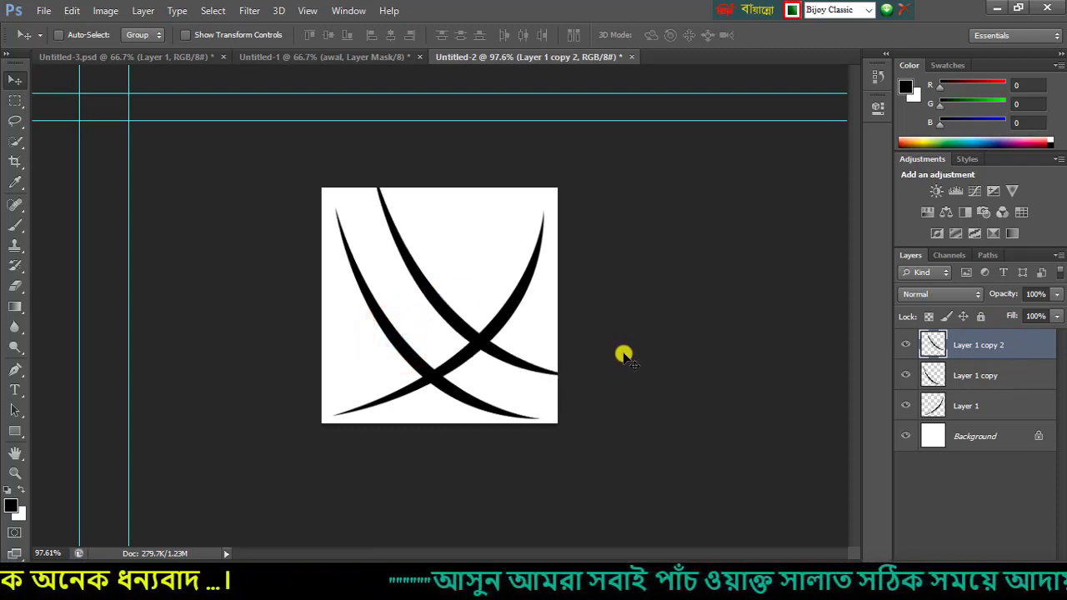
key(ctrl+t)
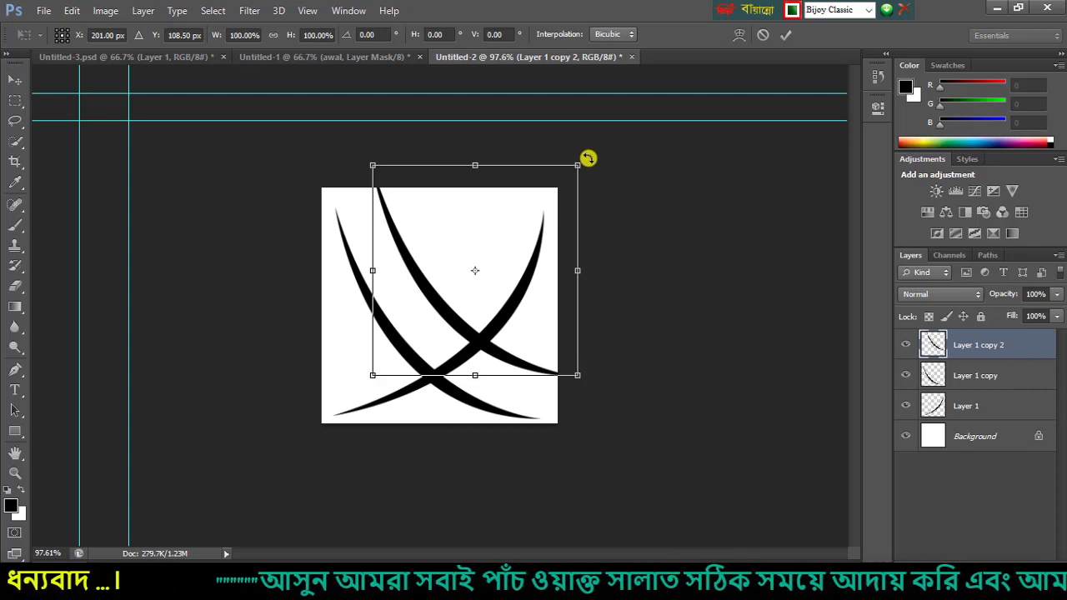
drag(588, 159, 693, 421)
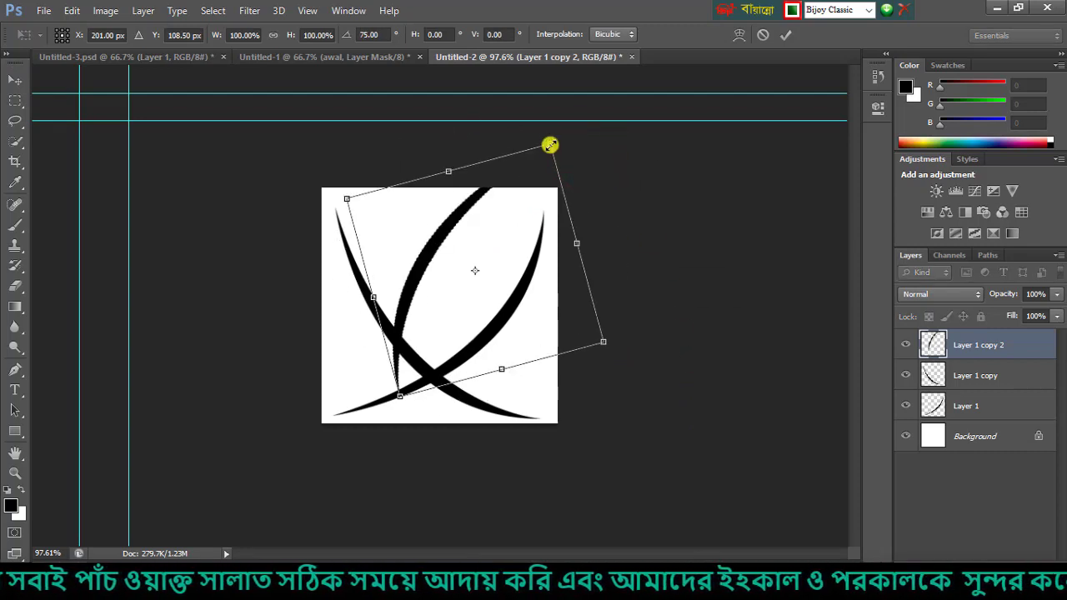
drag(550, 143, 465, 306)
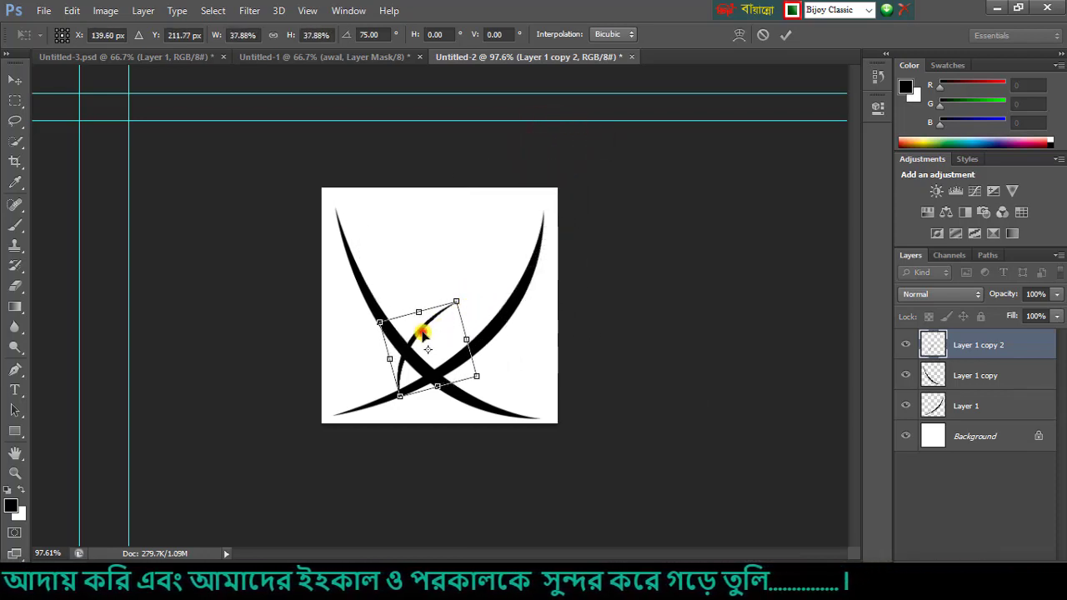
drag(422, 334, 385, 280)
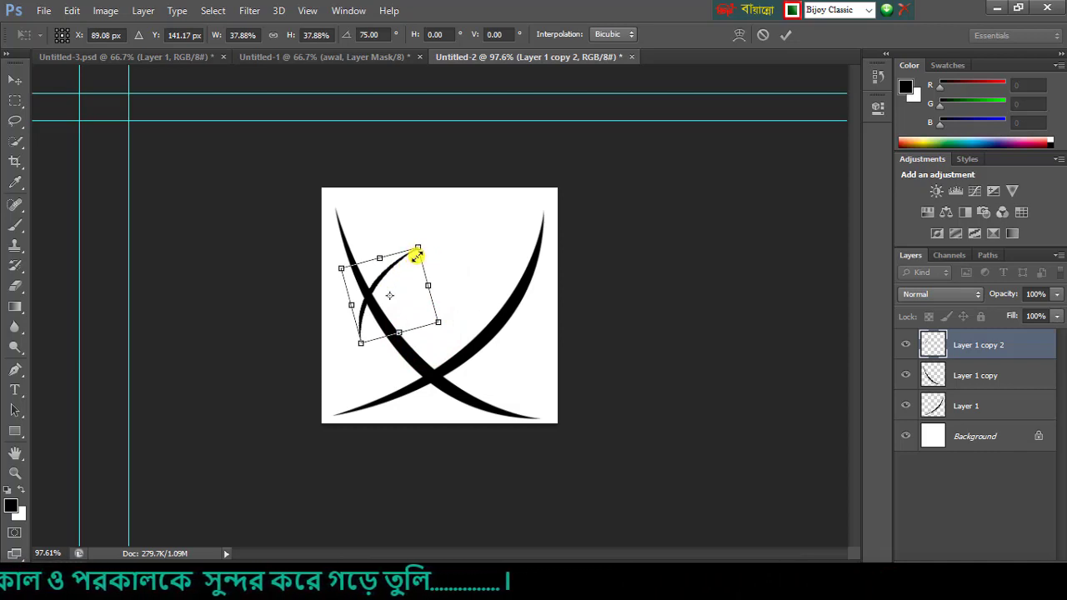
drag(418, 243, 464, 212)
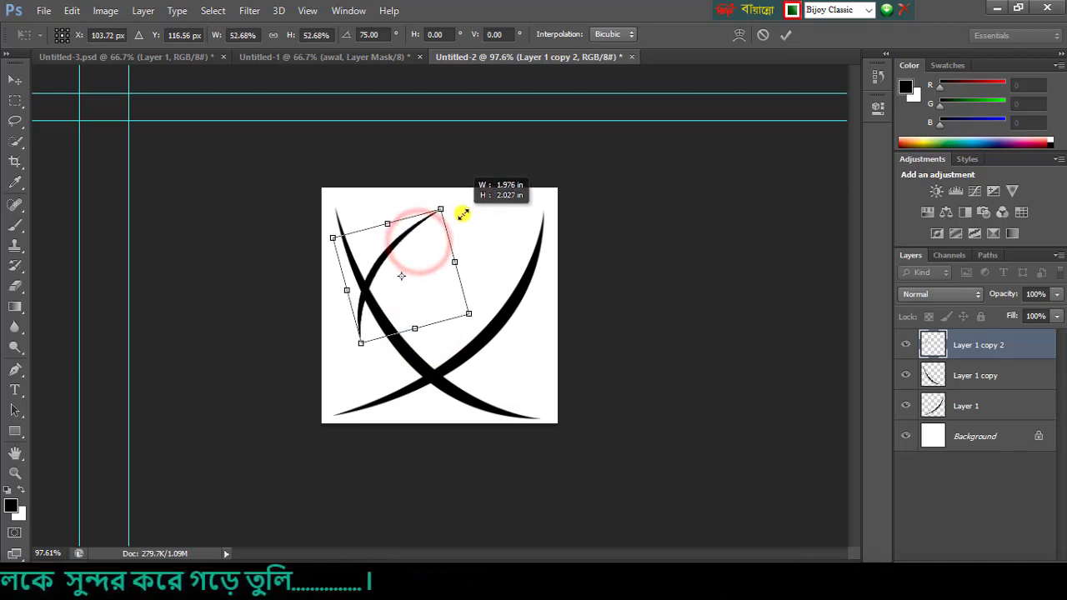
drag(397, 239, 390, 260)
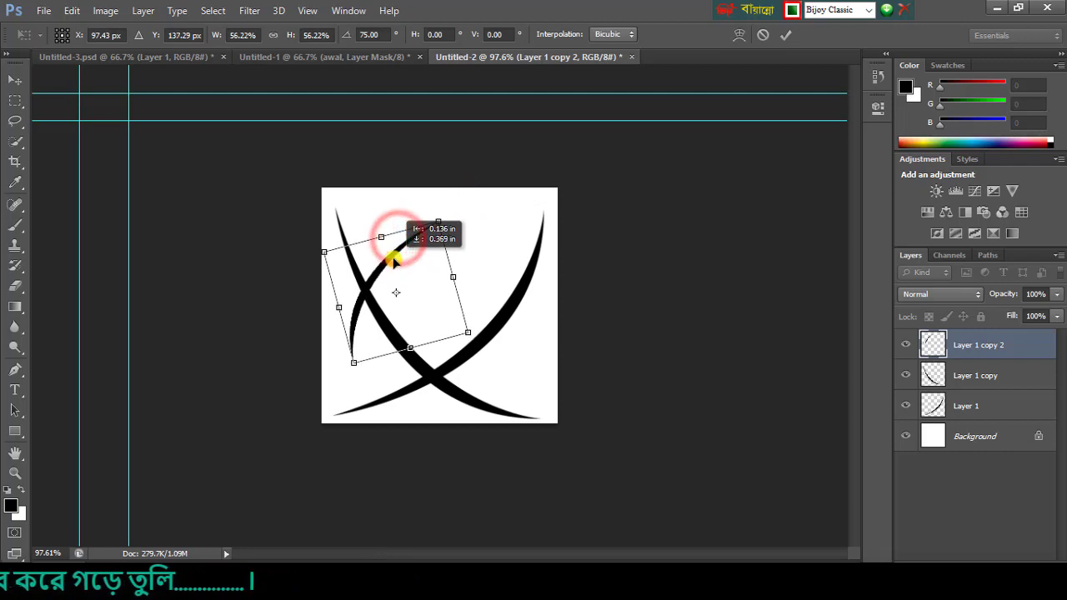
drag(447, 208, 474, 207)
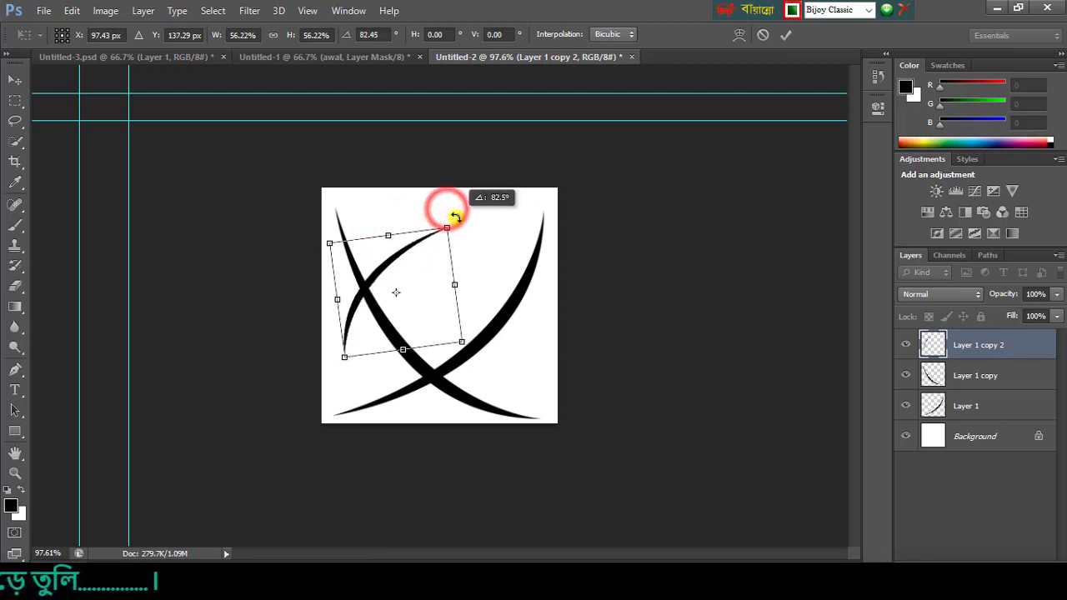
click(784, 36)
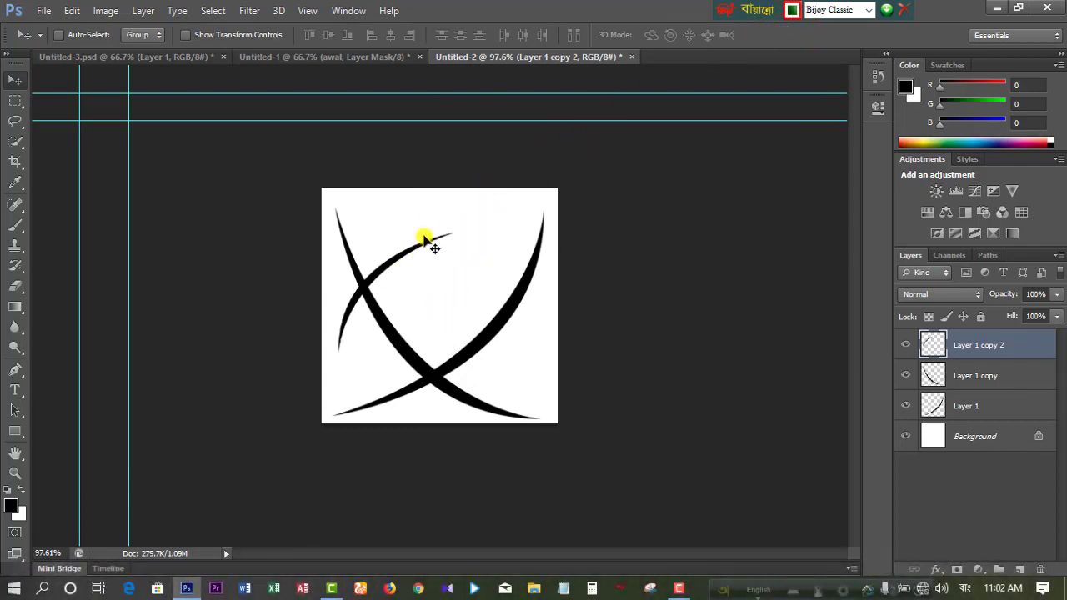
Define the crossed blades as brush preset 'Sampled Brush 1', then close Untitled-2 without saving
click(80, 13)
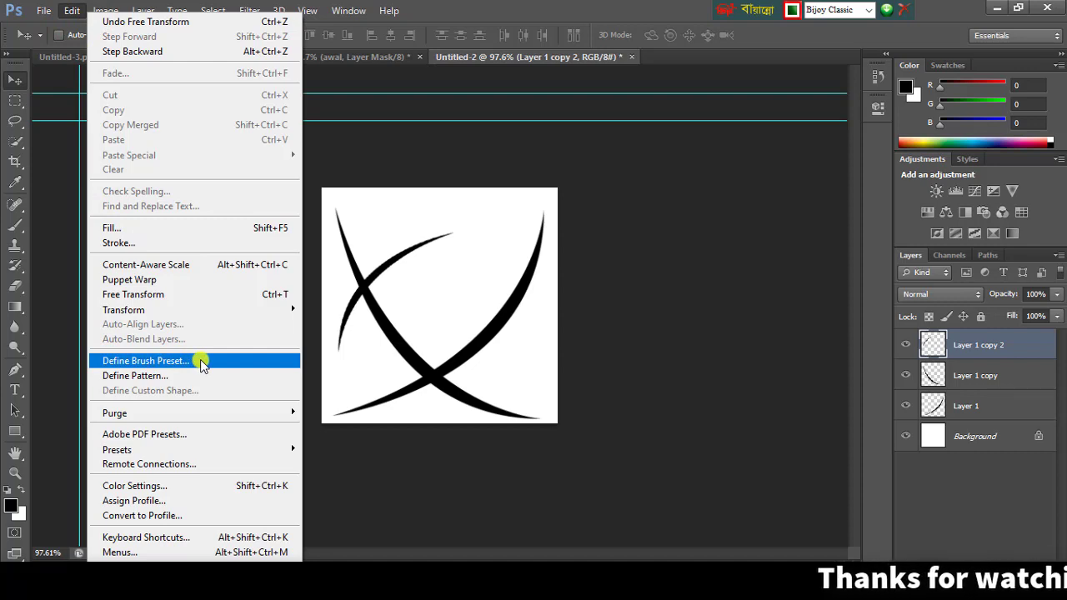
click(202, 361)
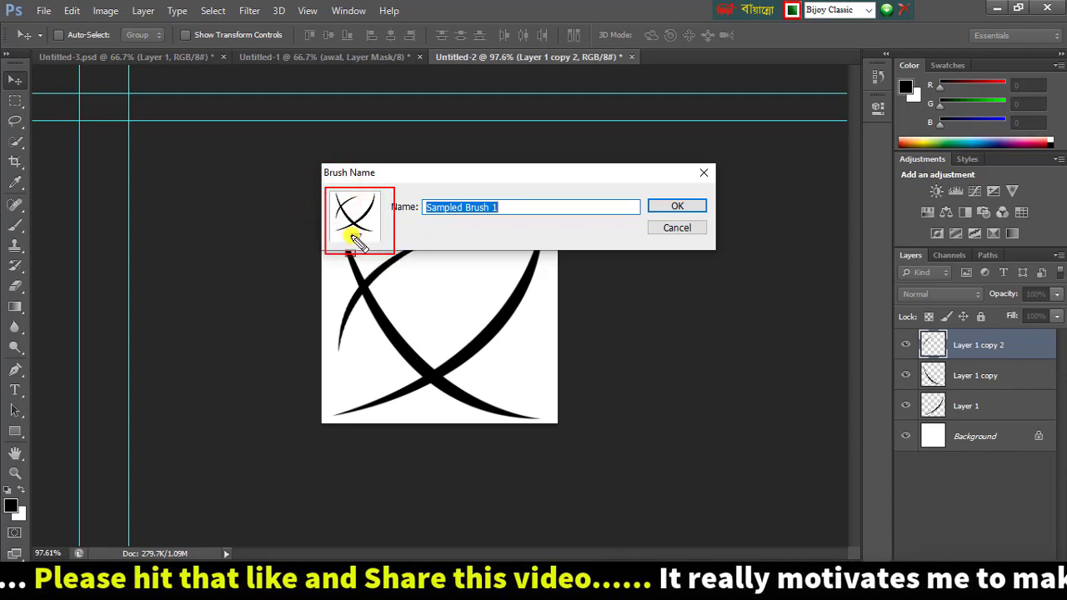
click(598, 187)
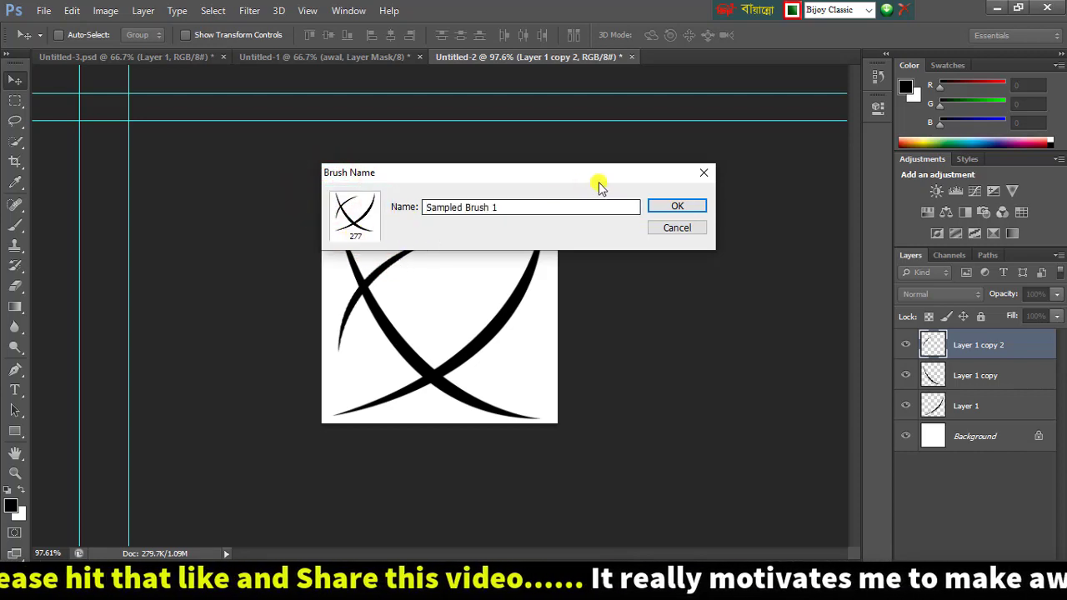
click(674, 209)
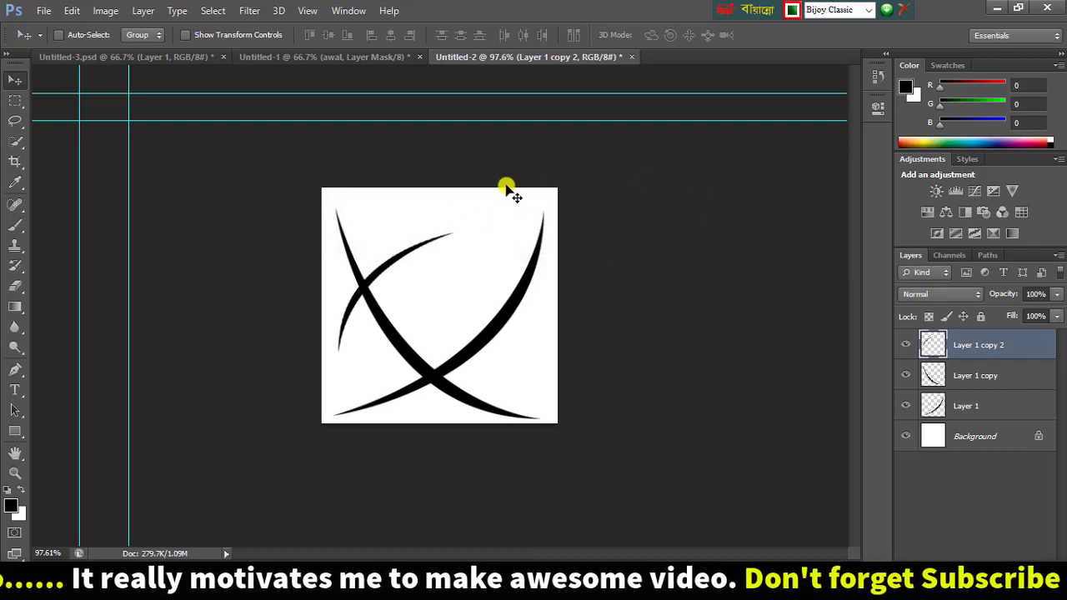
click(632, 57)
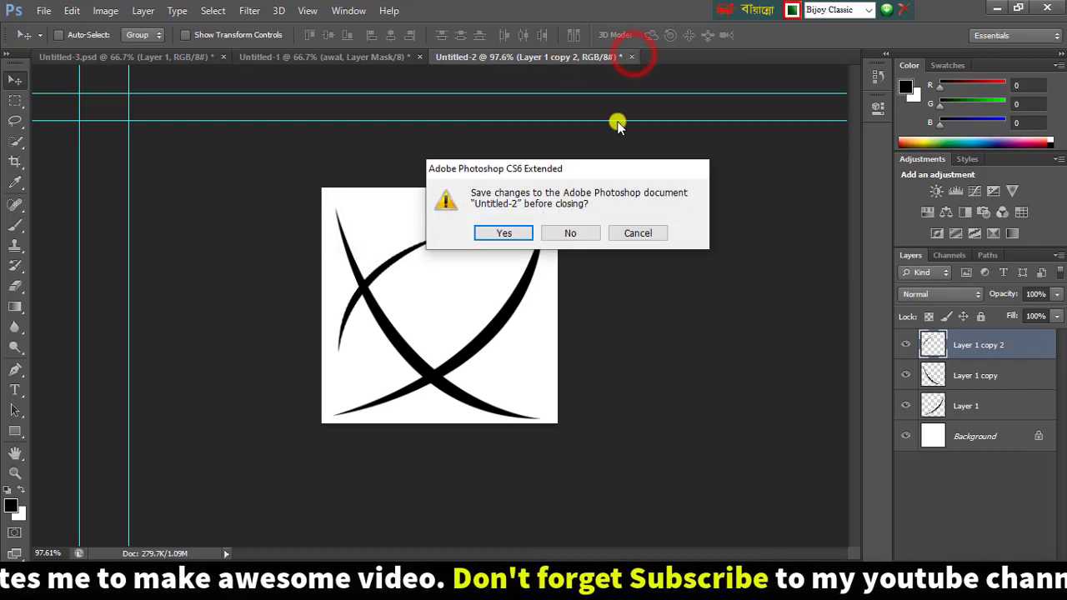
click(571, 233)
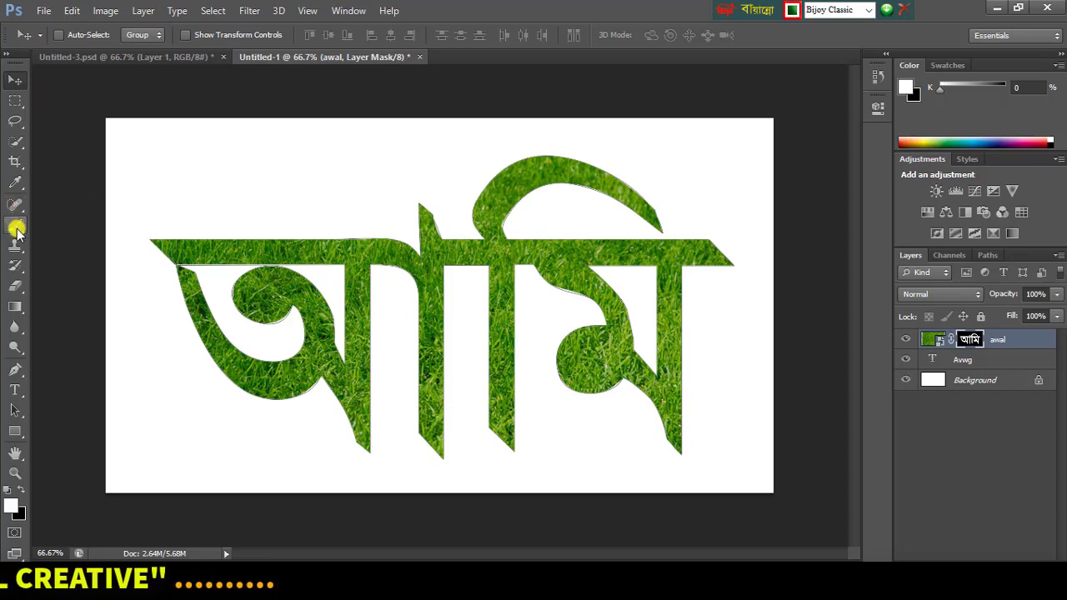
Select the Brush Tool with the 277 px crossed-blade sampled brush preset
click(19, 227)
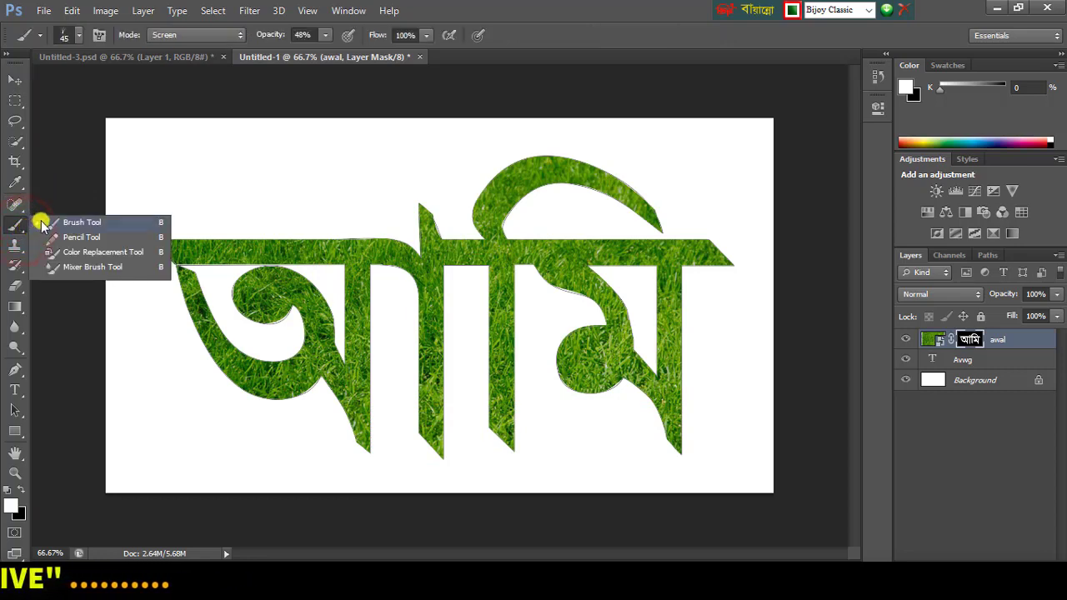
click(77, 225)
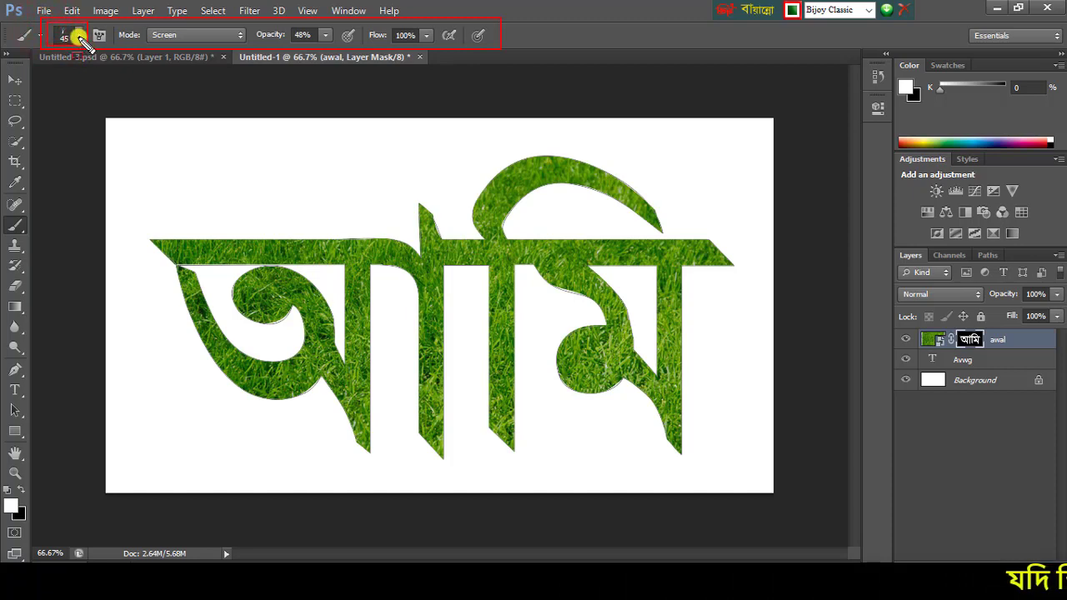
click(79, 38)
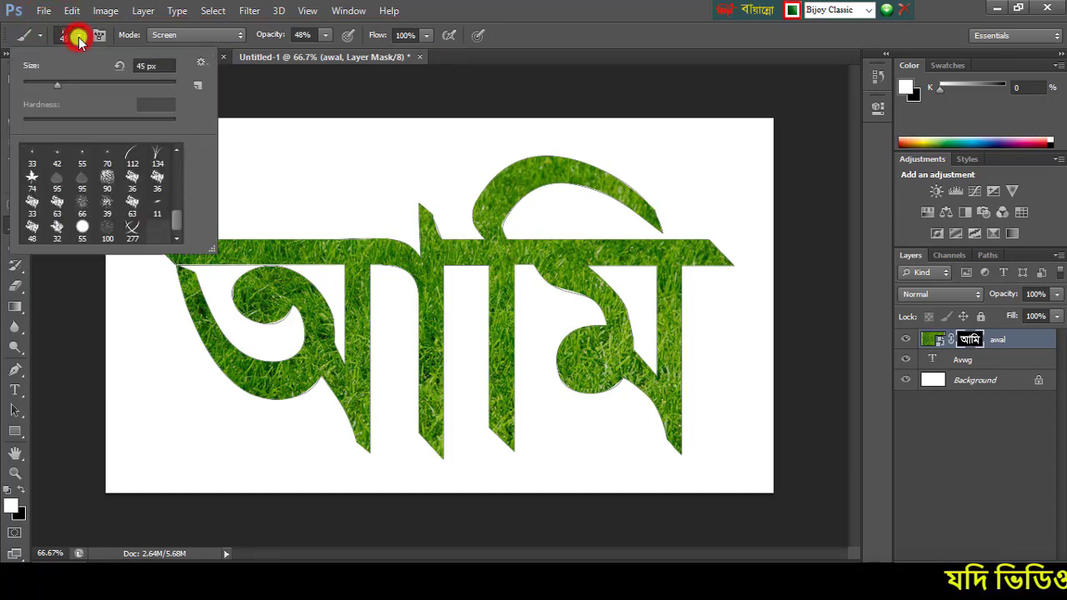
click(176, 218)
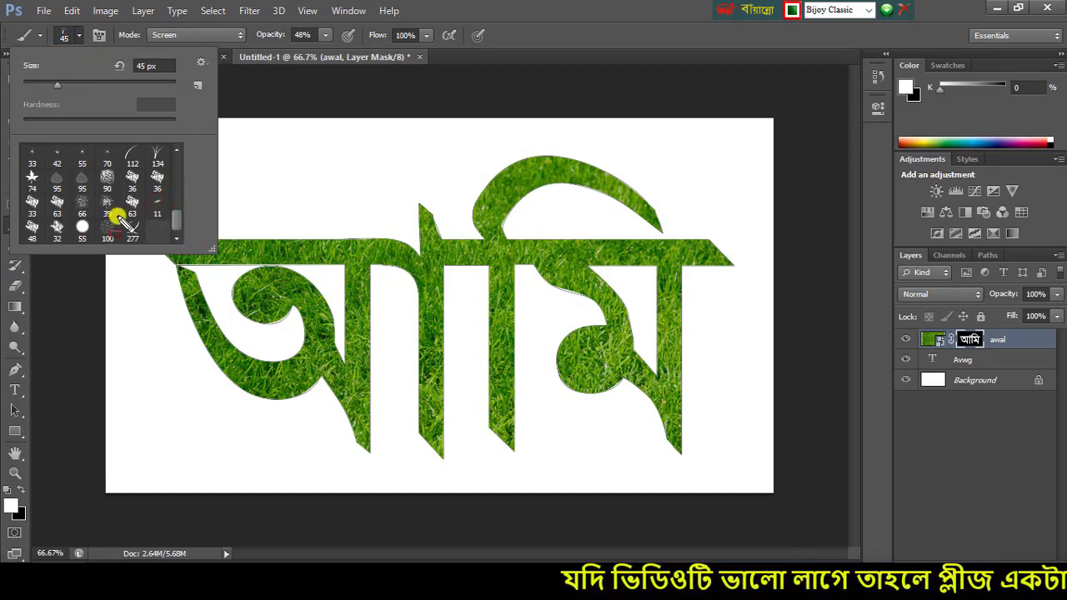
click(119, 217)
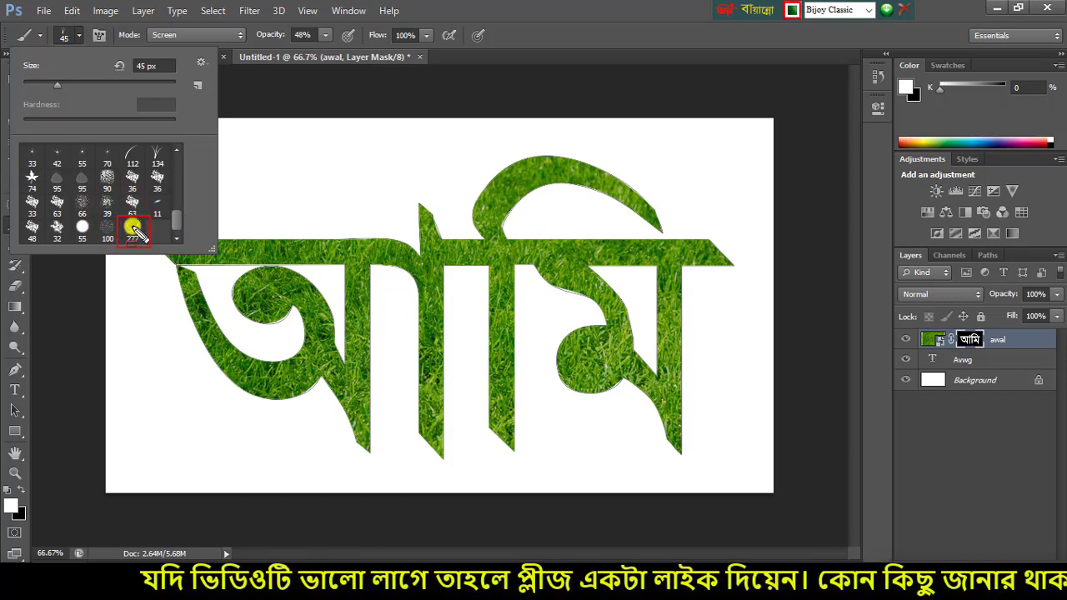
double_click(131, 230)
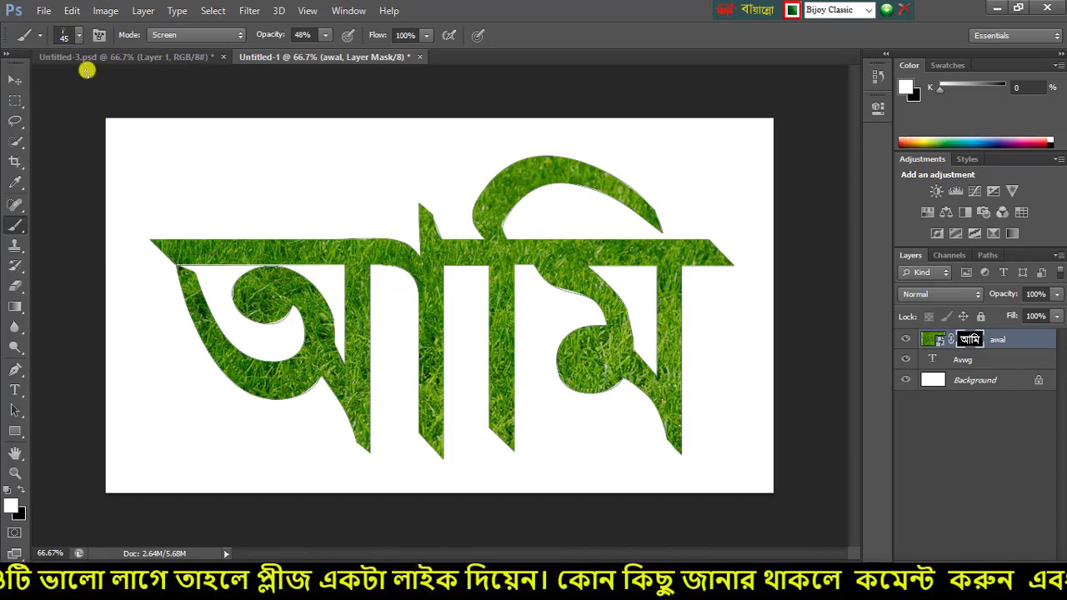
click(84, 37)
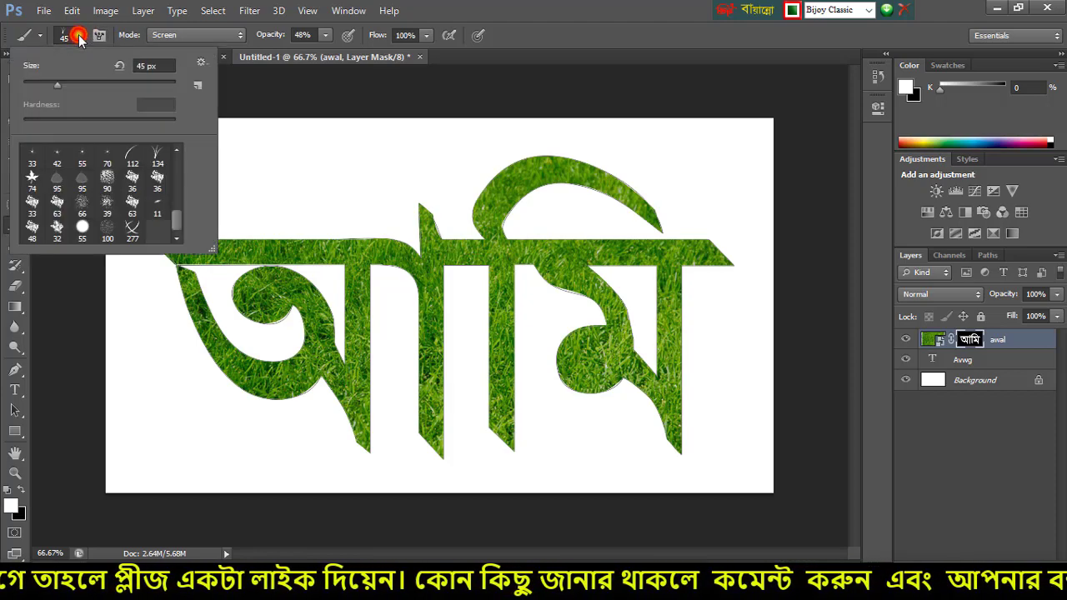
click(131, 232)
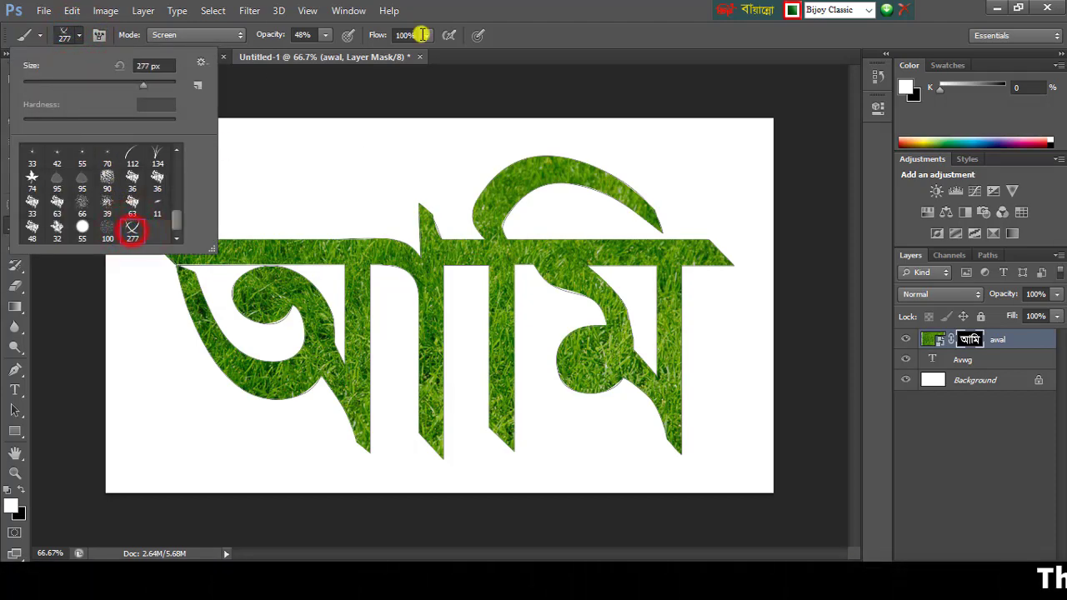
click(518, 35)
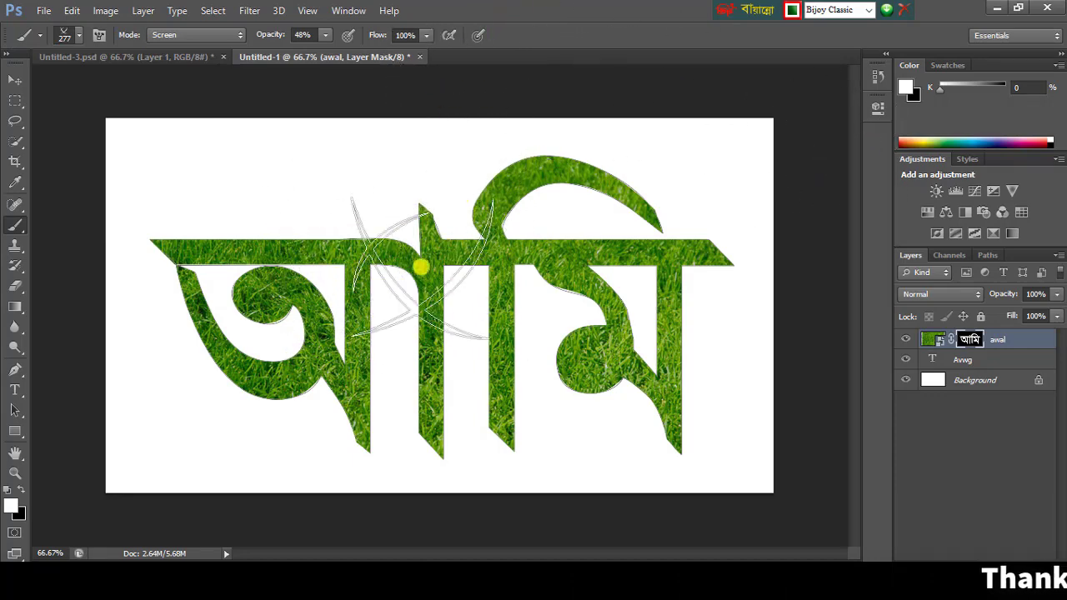
click(349, 10)
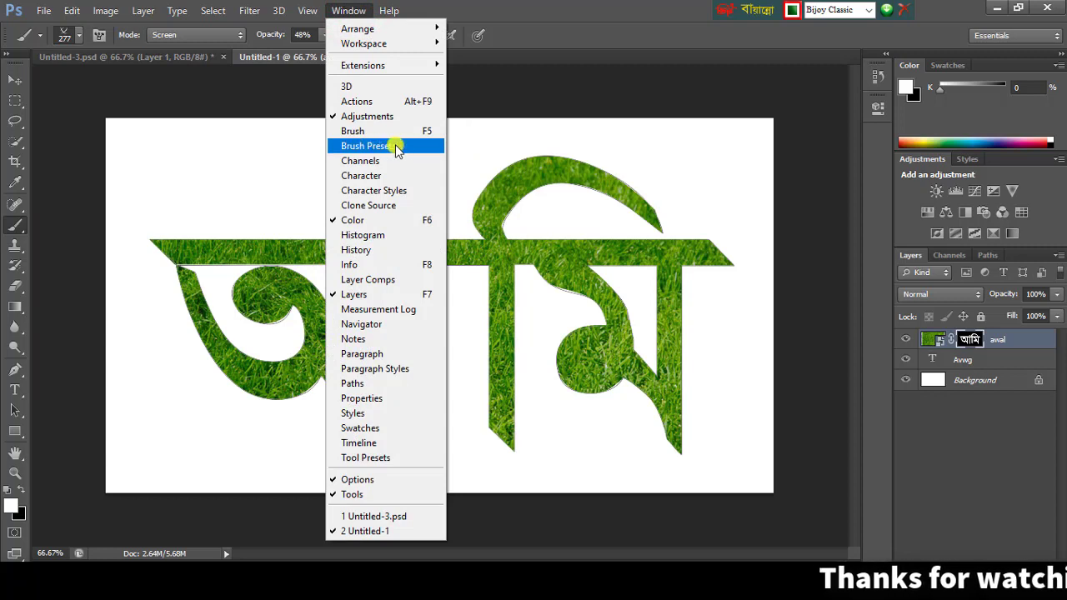
Open the Brush settings panel docked on the right and enable Shape Dynamics
click(383, 147)
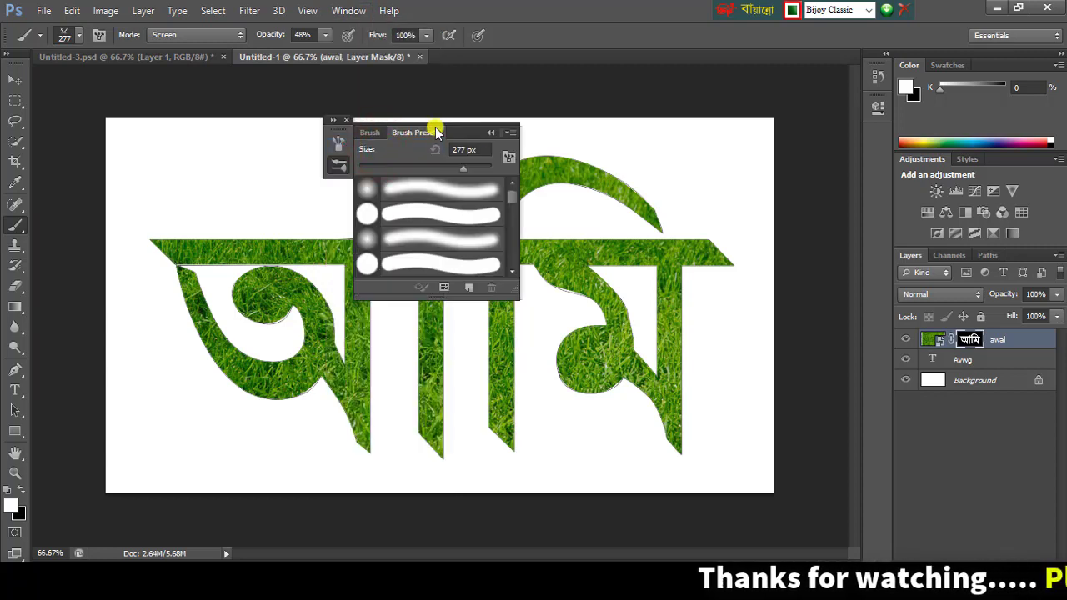
drag(437, 125, 875, 142)
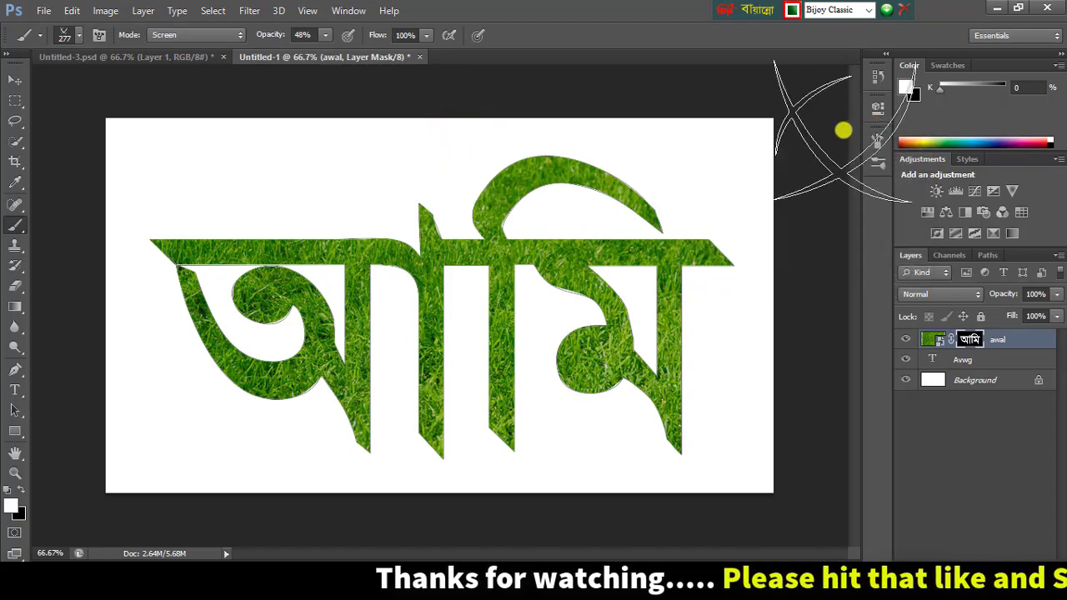
click(875, 140)
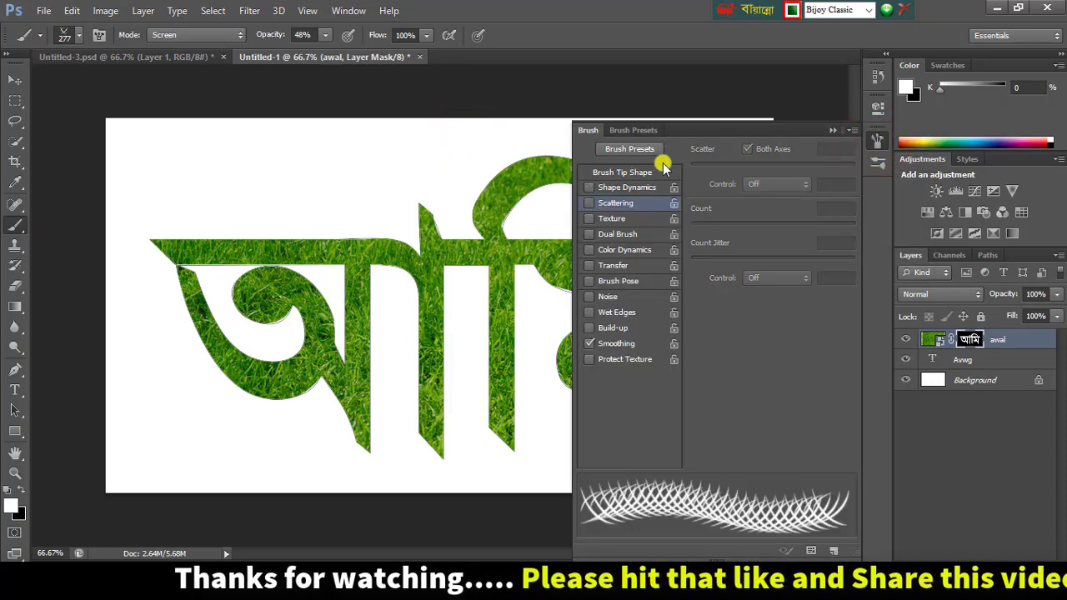
click(347, 10)
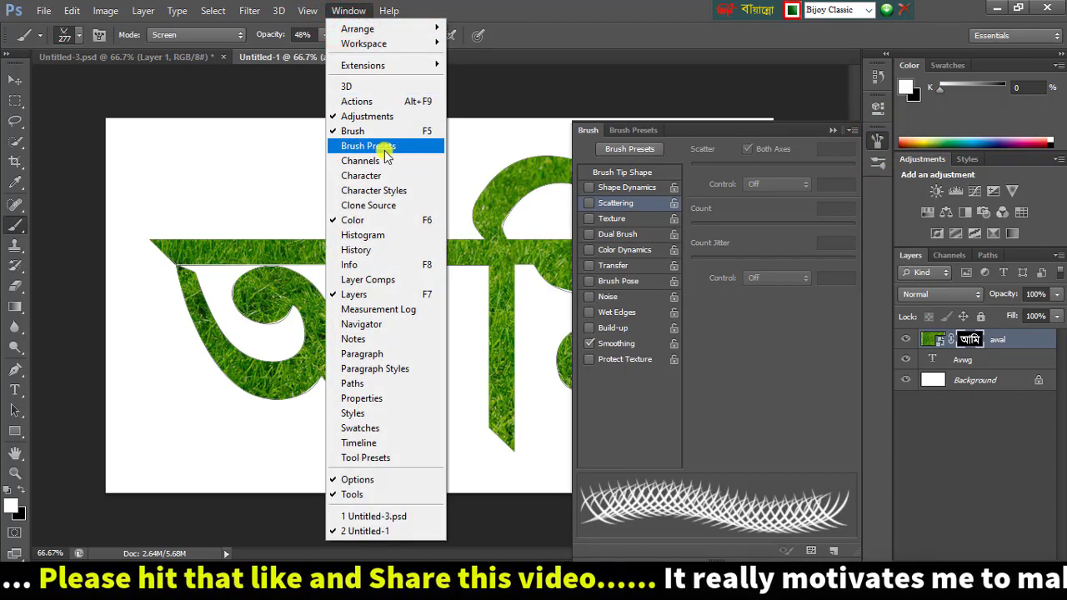
click(581, 136)
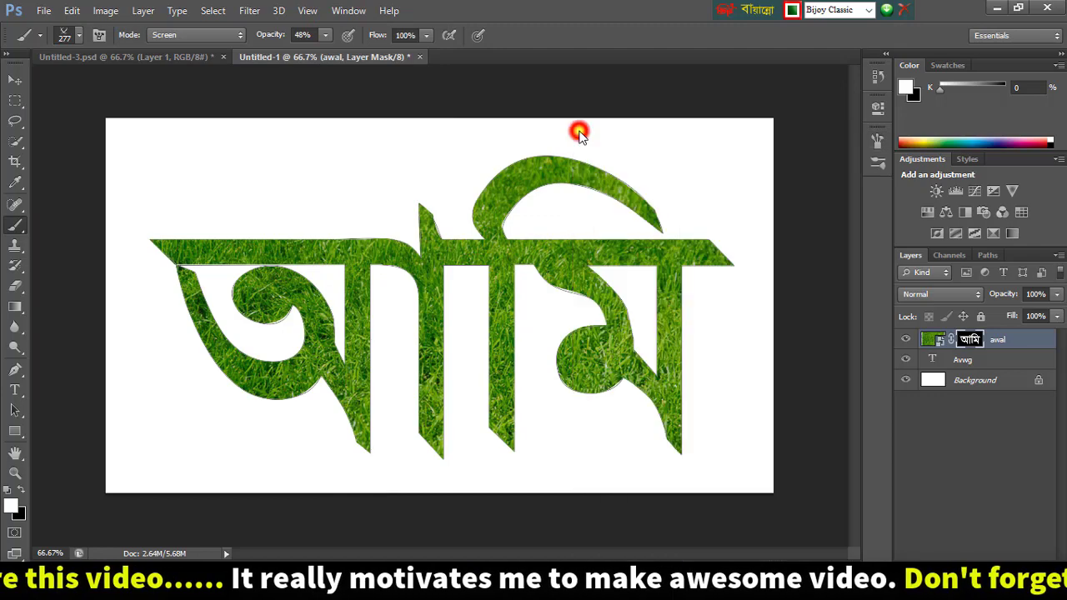
click(877, 140)
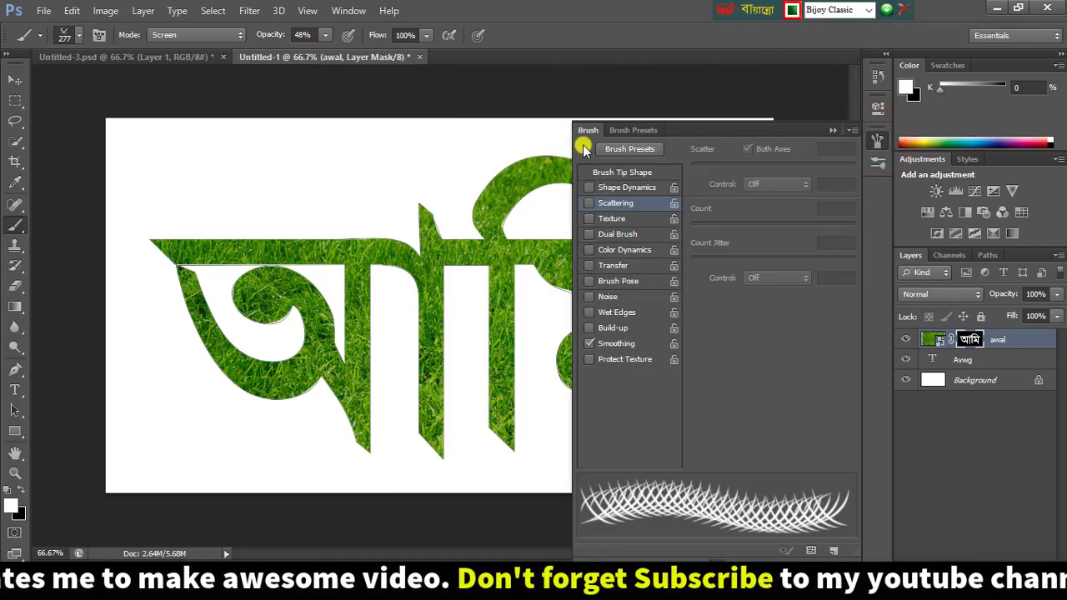
click(589, 188)
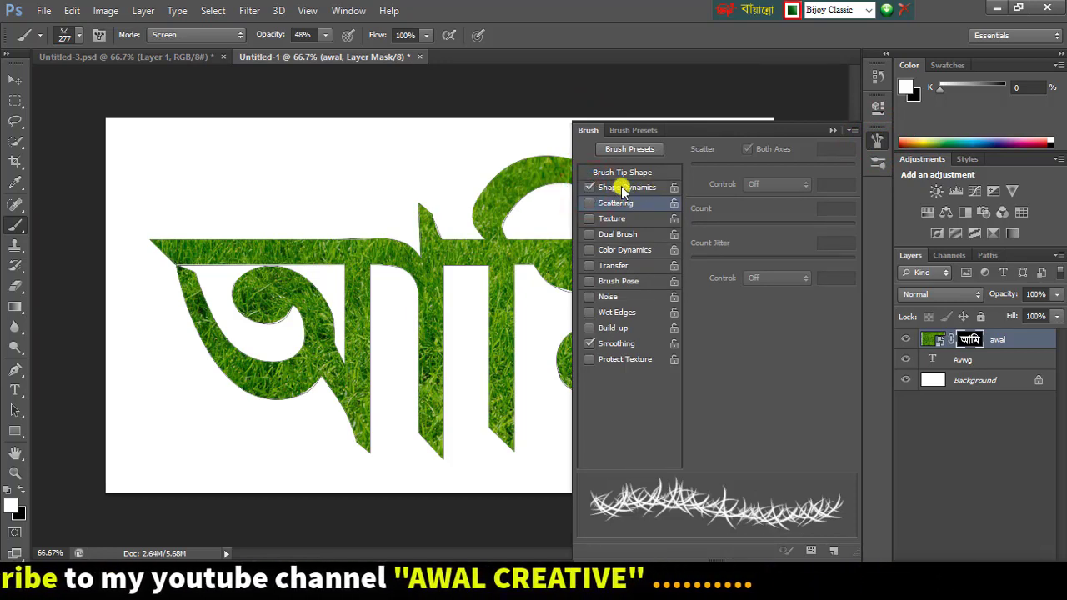
Set Shape Dynamics to Minimum Diameter 24%, Angle Jitter 56%, Roundness Jitter 47%
click(620, 188)
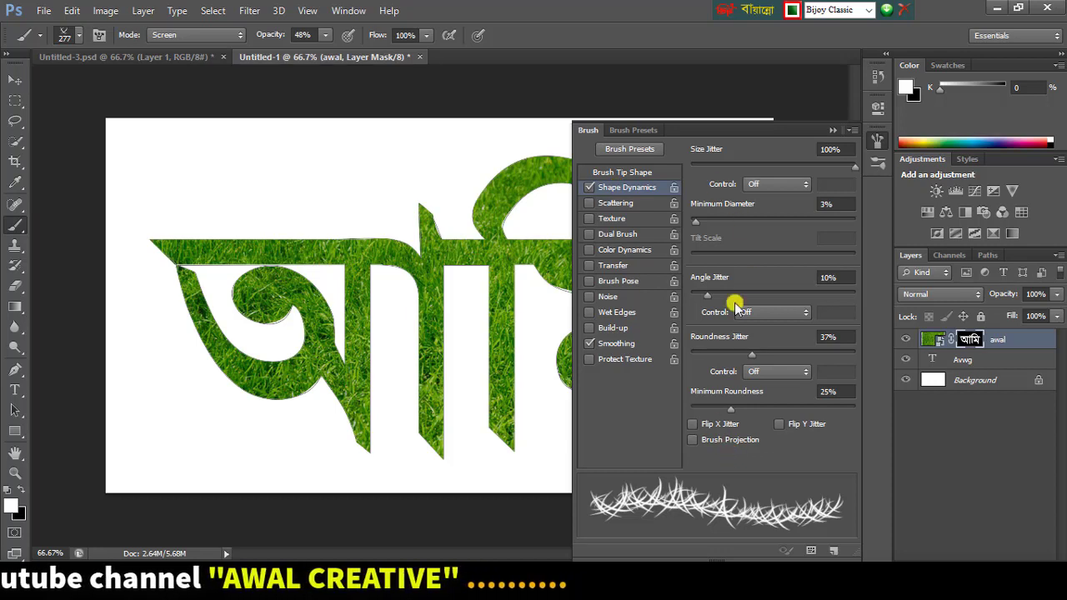
drag(697, 220, 689, 220)
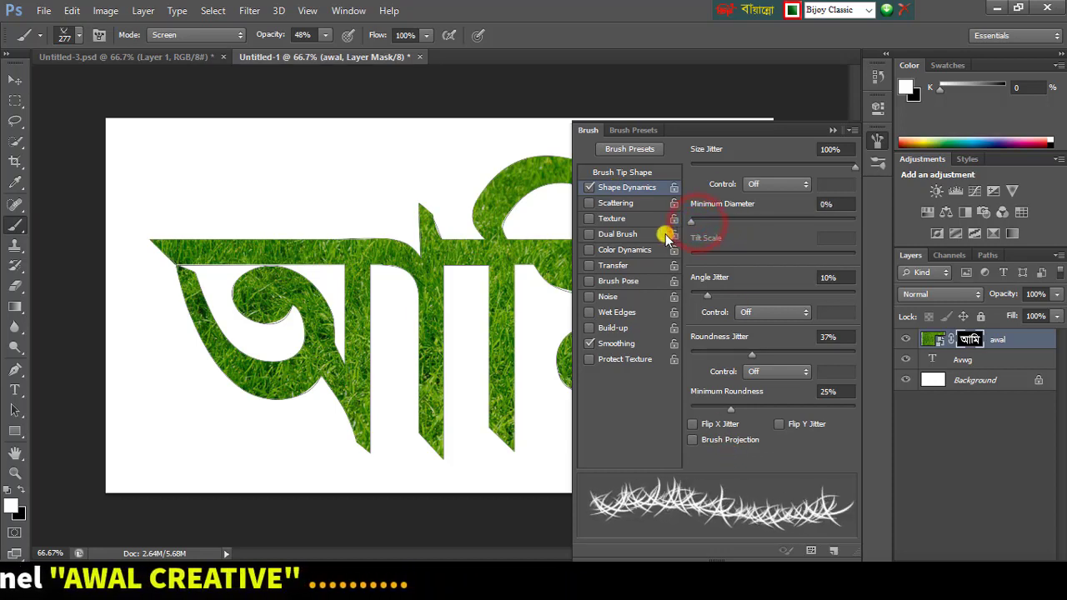
drag(707, 293, 784, 298)
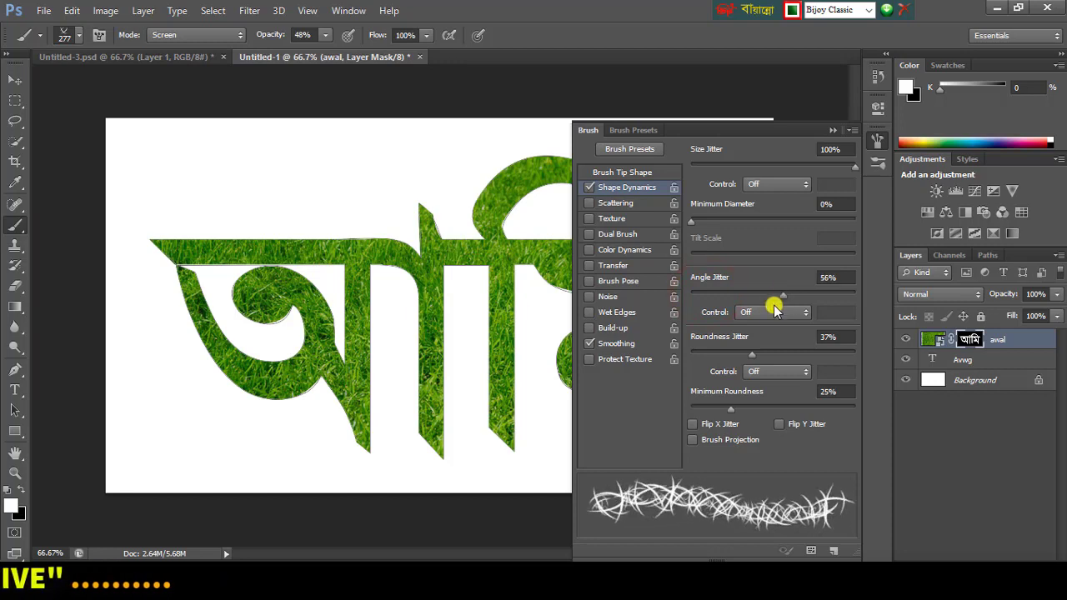
mouse_move(753, 352)
mouse_down()
mouse_move(792, 350)
mouse_move(769, 351)
mouse_up()
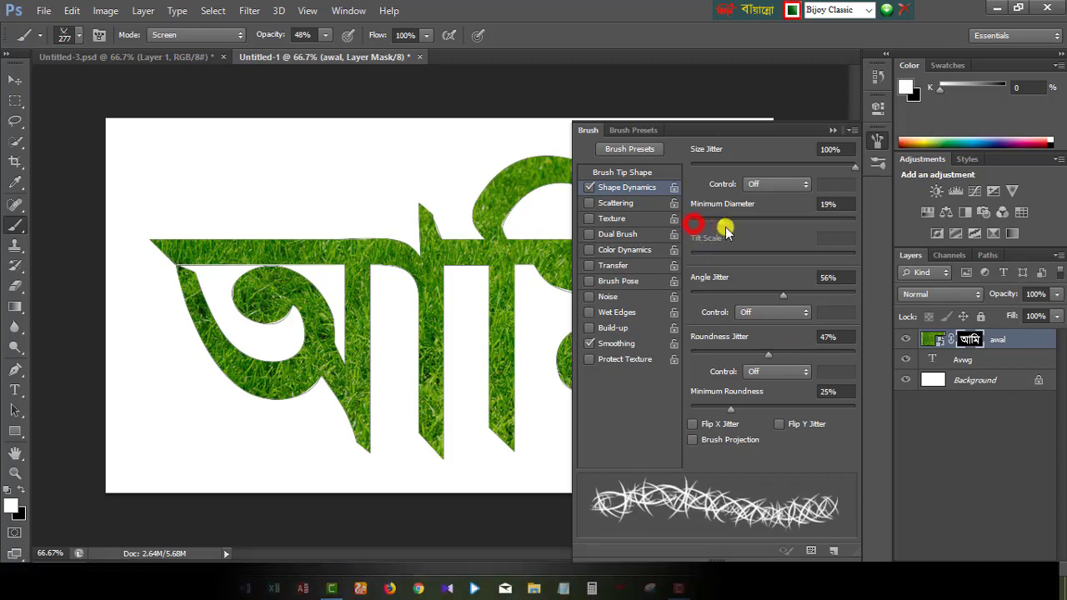
mouse_move(692, 220)
mouse_down()
mouse_move(816, 237)
mouse_move(667, 271)
mouse_up()
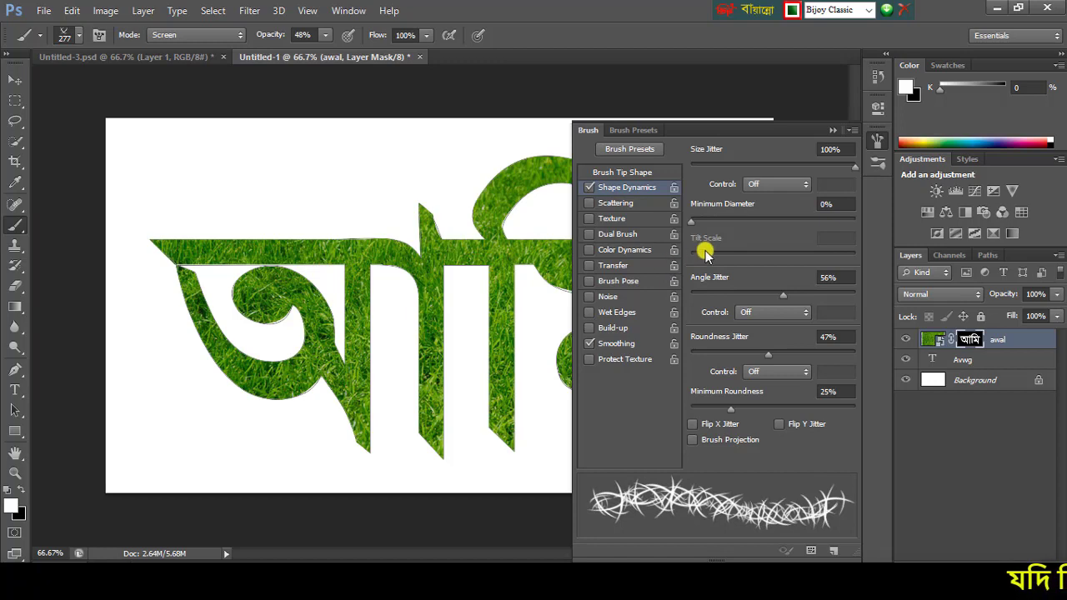
drag(694, 225, 731, 232)
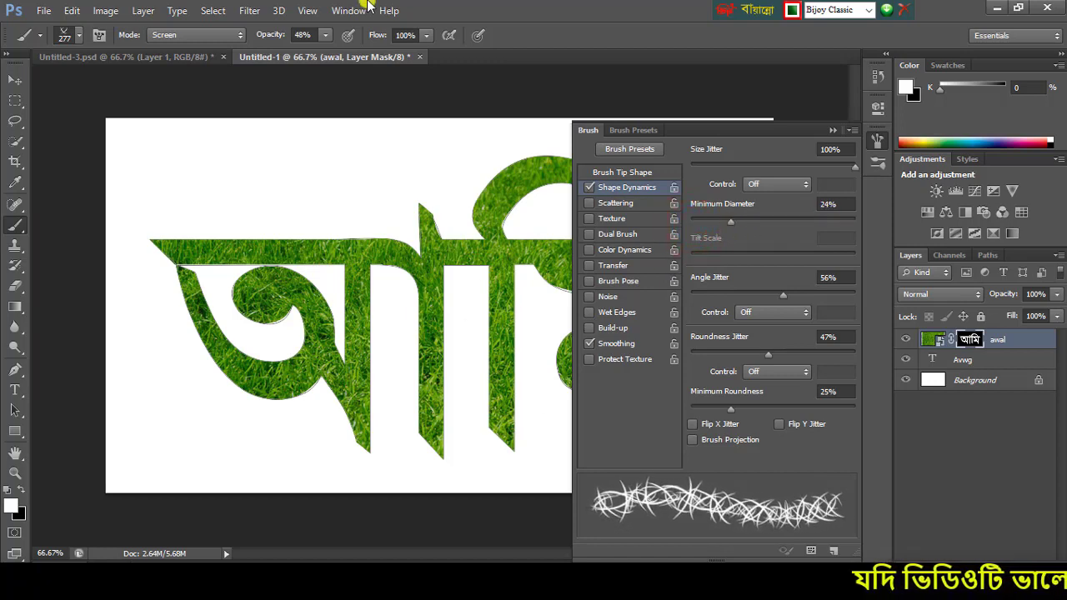
Enable Scattering at 29% on both axes with Count 3 and Count Jitter 100%
click(589, 204)
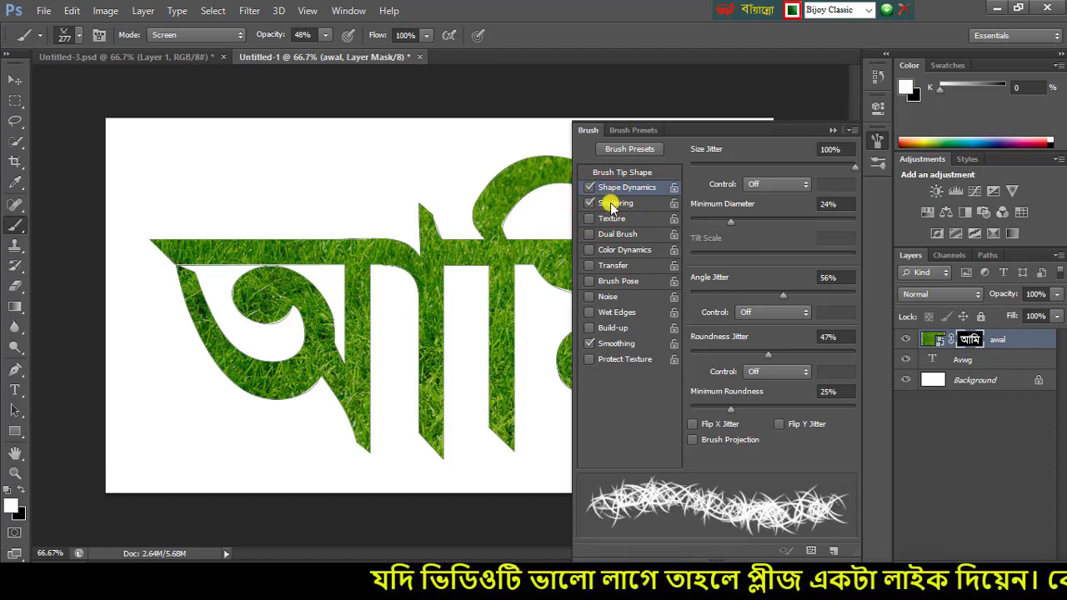
click(614, 205)
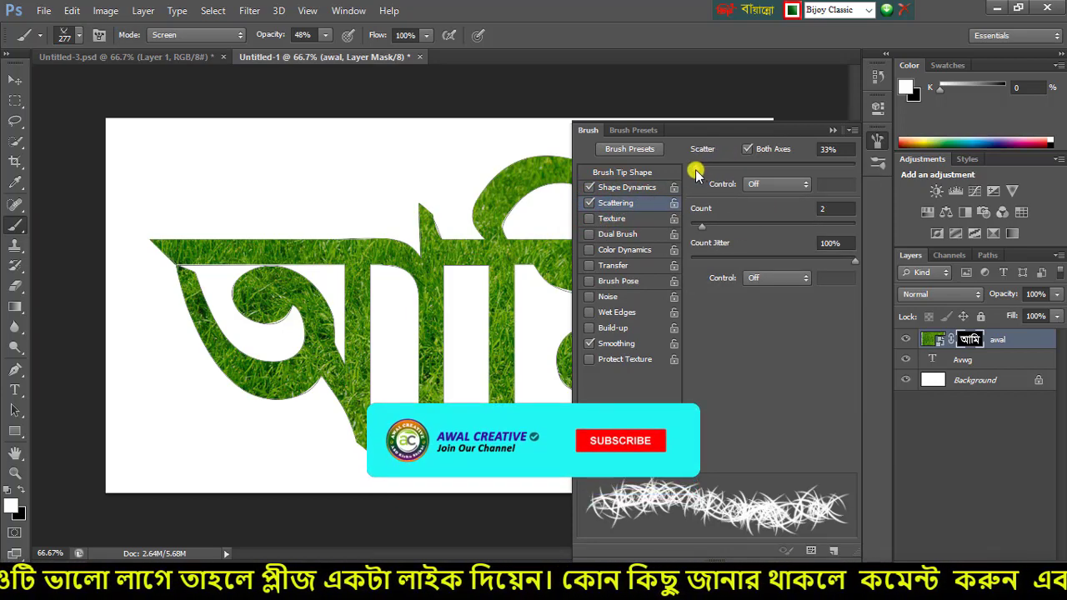
mouse_move(693, 171)
mouse_down()
mouse_move(786, 177)
mouse_move(681, 181)
mouse_move(705, 183)
mouse_move(695, 188)
mouse_up()
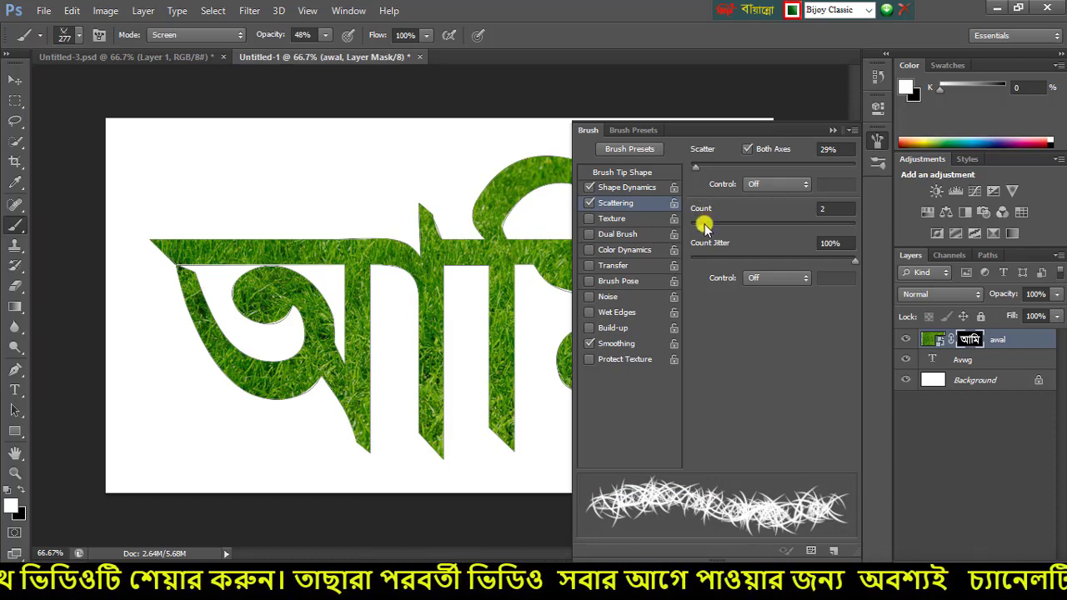
drag(715, 230, 711, 230)
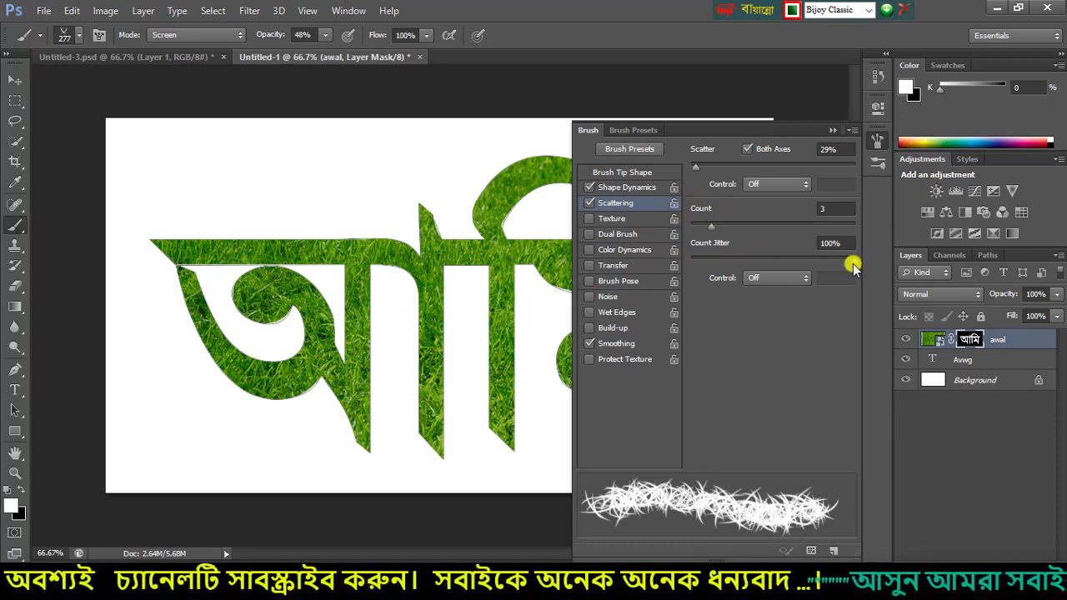
mouse_move(854, 265)
mouse_down()
mouse_move(791, 262)
mouse_move(862, 271)
mouse_up()
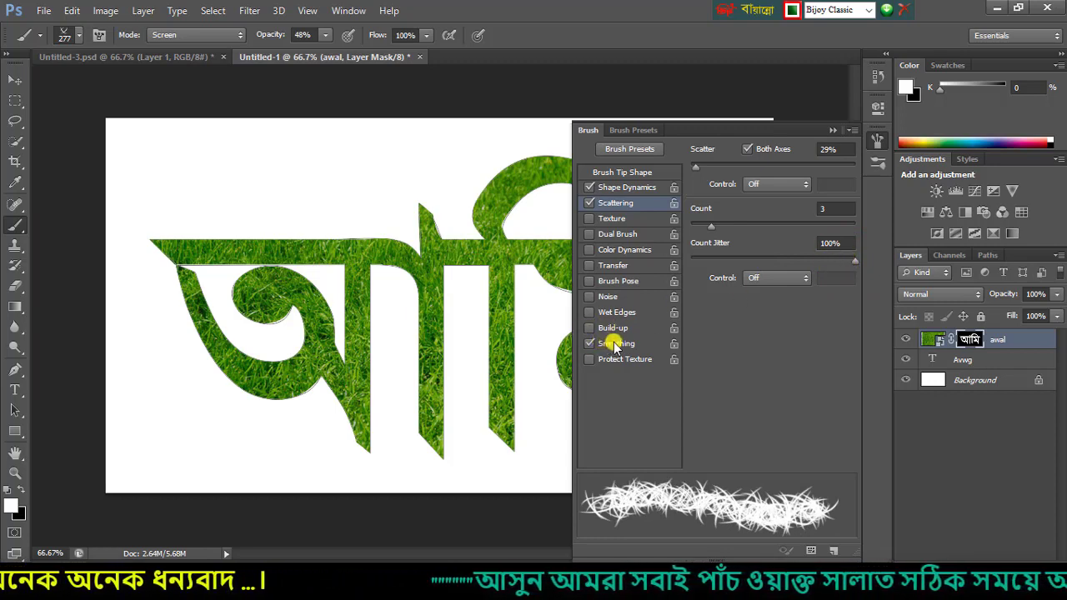
click(587, 345)
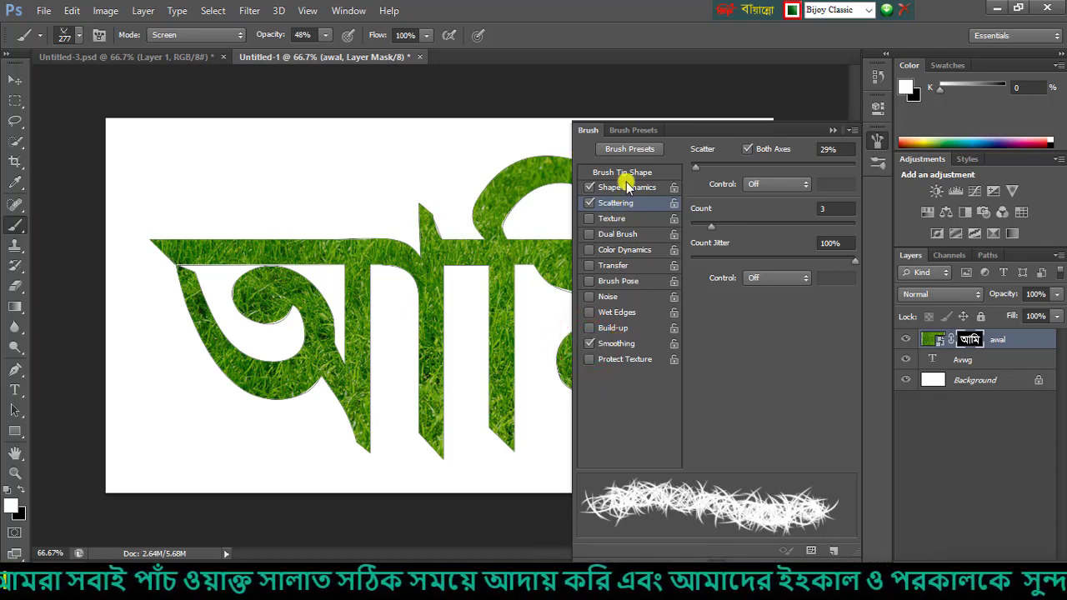
Close the Brush panel and shrink the brush size to 50 px
click(831, 132)
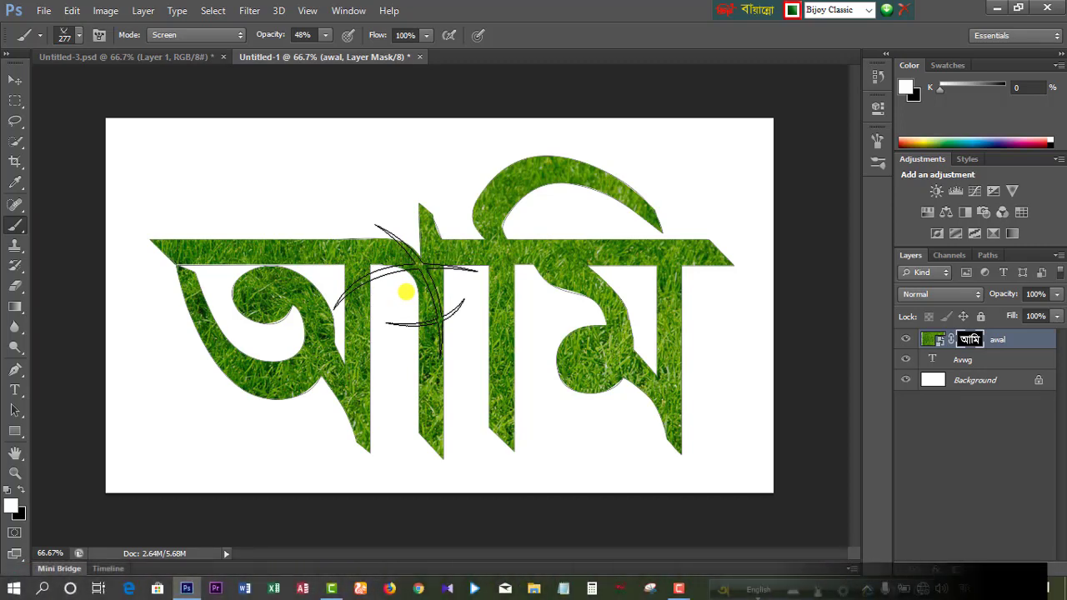
key(bracketleft)
key(bracketleft)
key(bracketleft)
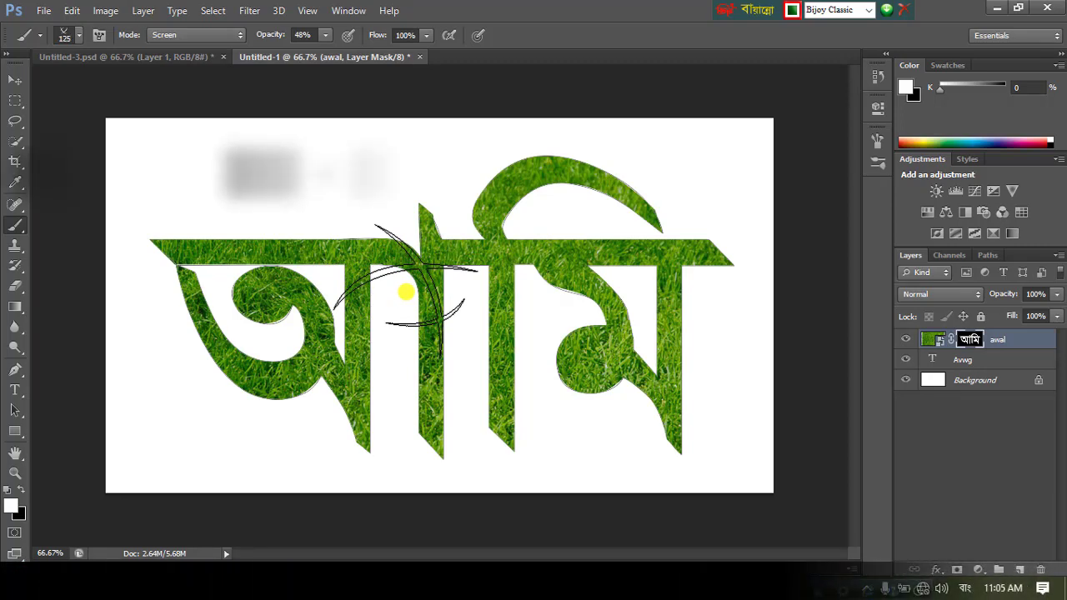
key(bracketleft)
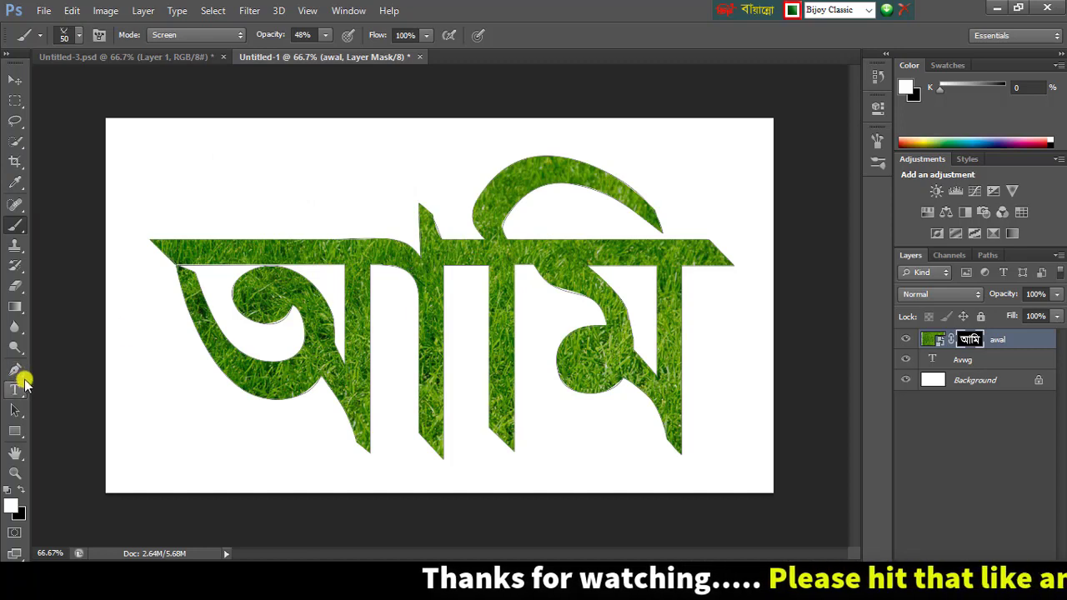
Stroke the আমি text path with the grass brush via Stroke Path using Brush
click(18, 372)
click(66, 367)
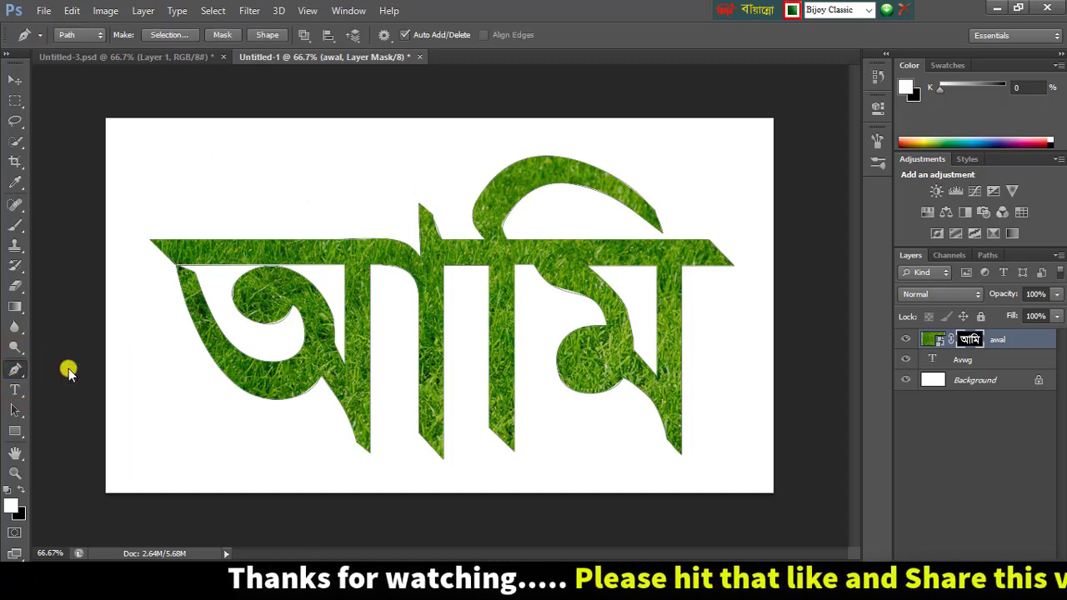
right_click(503, 300)
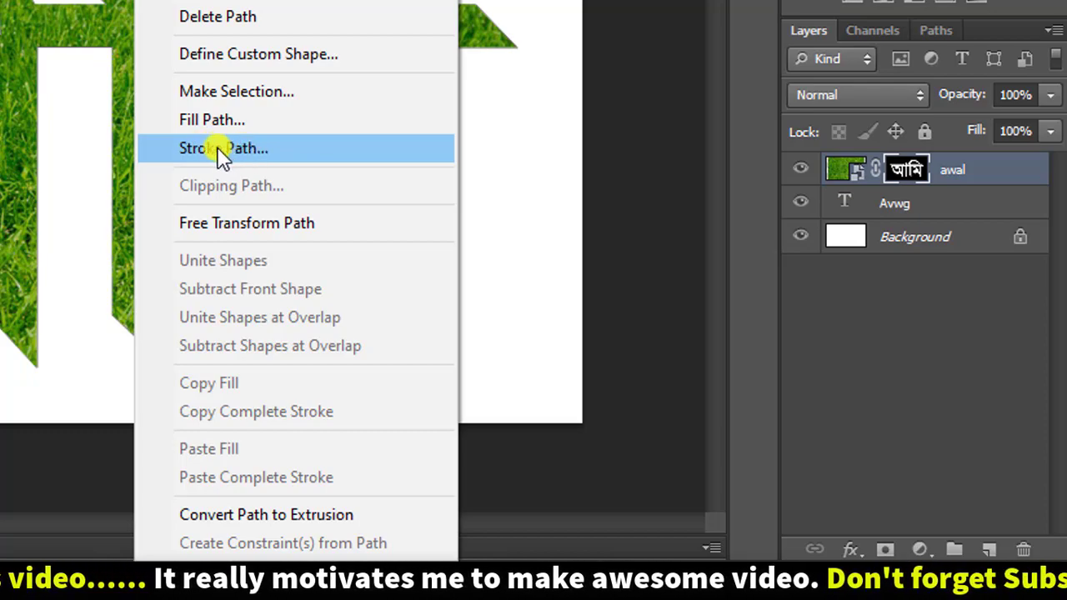
click(221, 150)
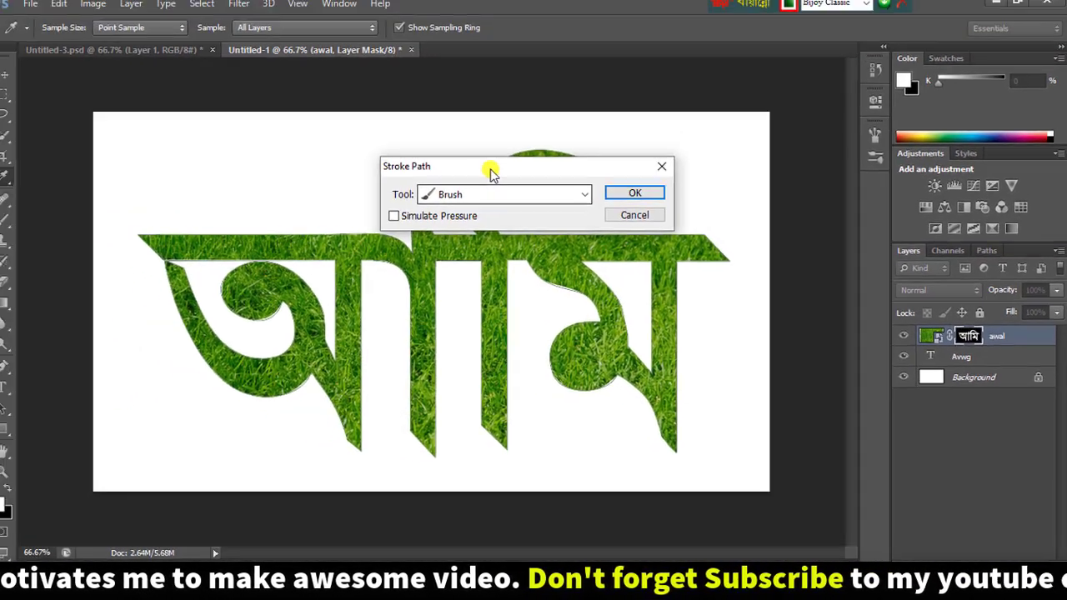
drag(468, 199, 457, 143)
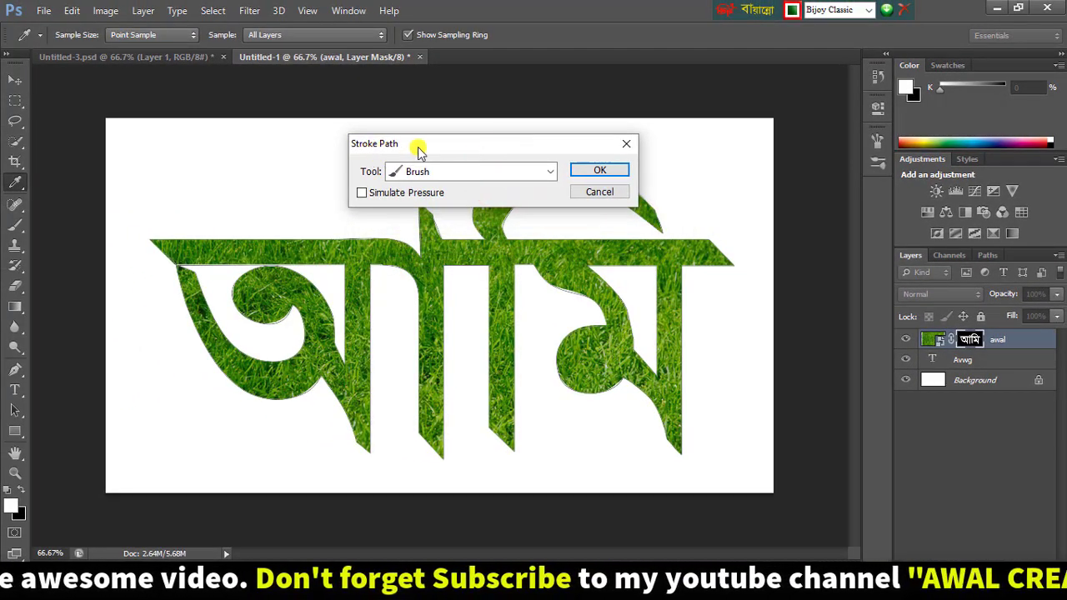
click(549, 172)
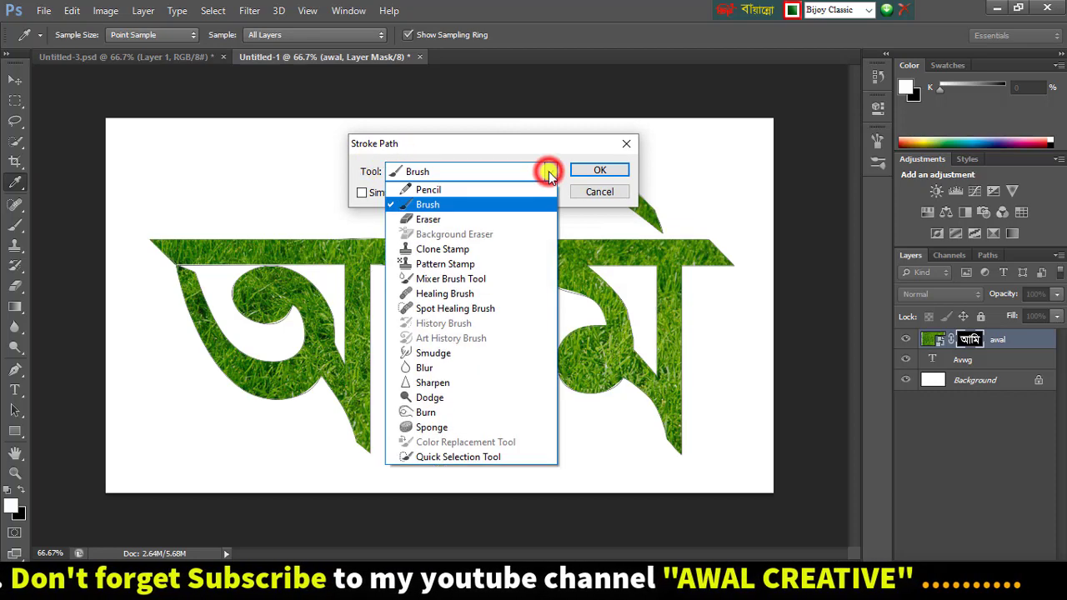
click(429, 190)
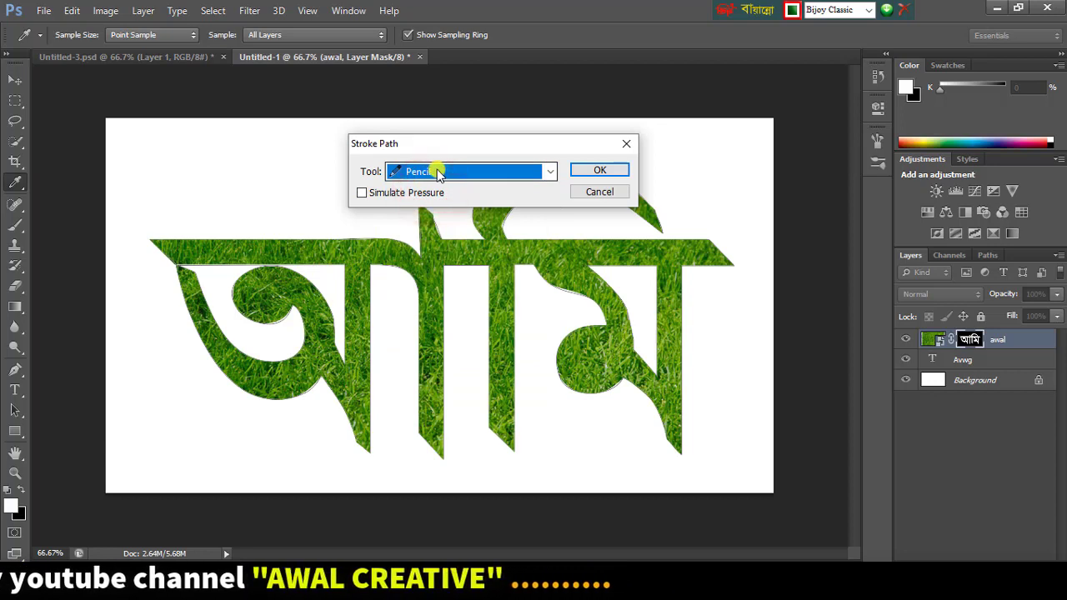
click(550, 171)
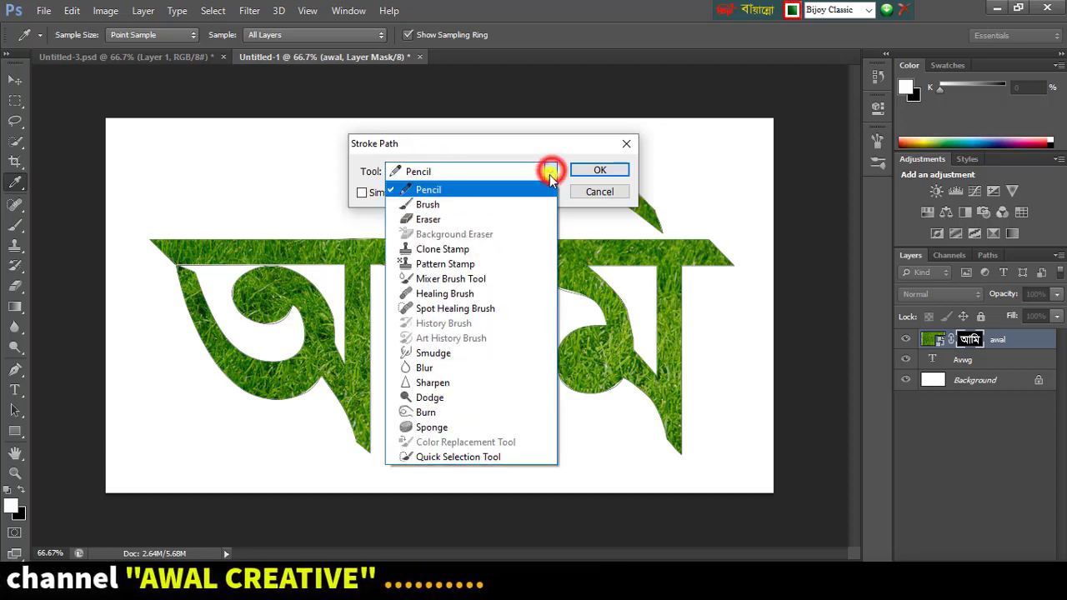
click(431, 207)
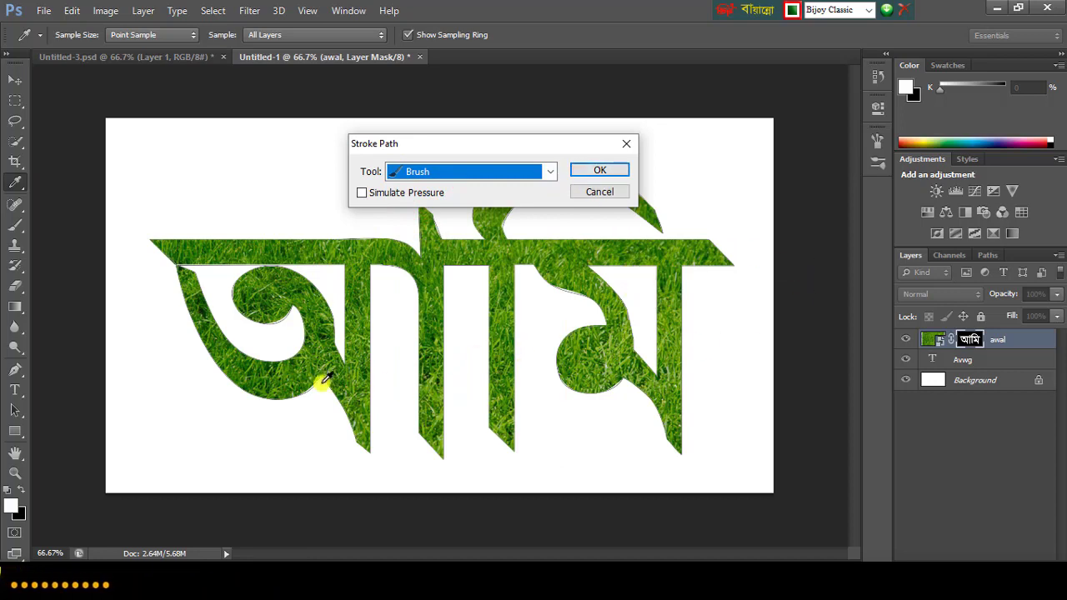
click(594, 171)
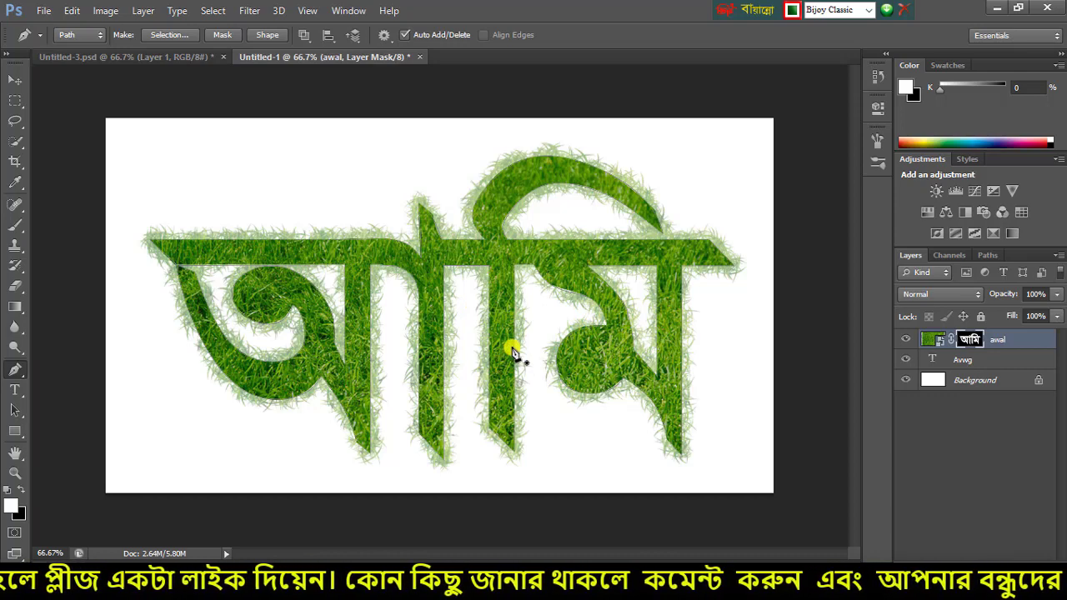
Draw a red rectangle from the canvas's top-left to bottom-right corner framing the artwork
drag(115, 131, 245, 214)
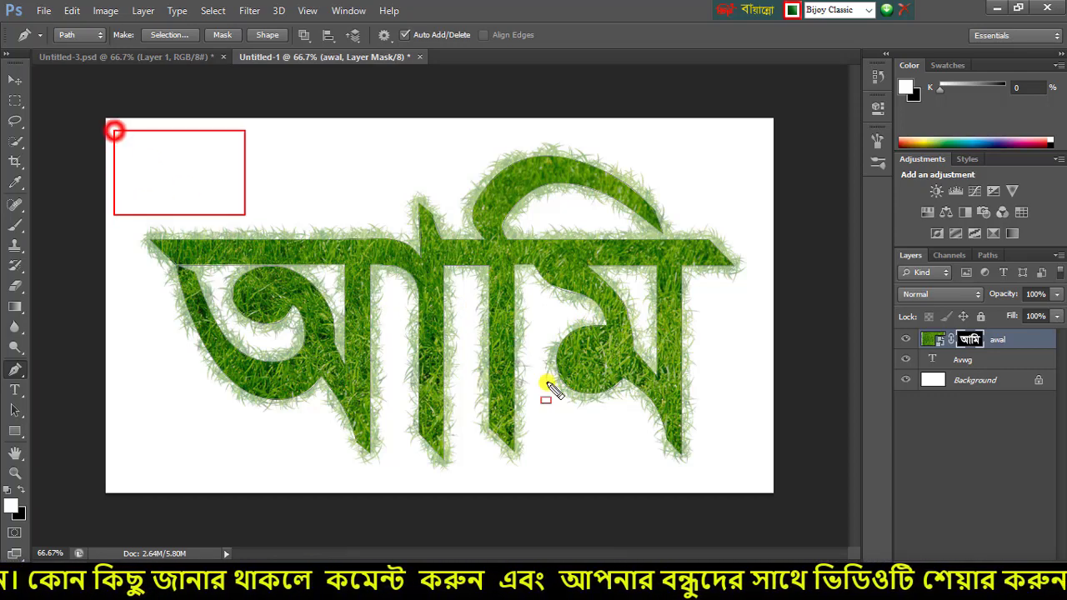
drag(550, 390, 761, 478)
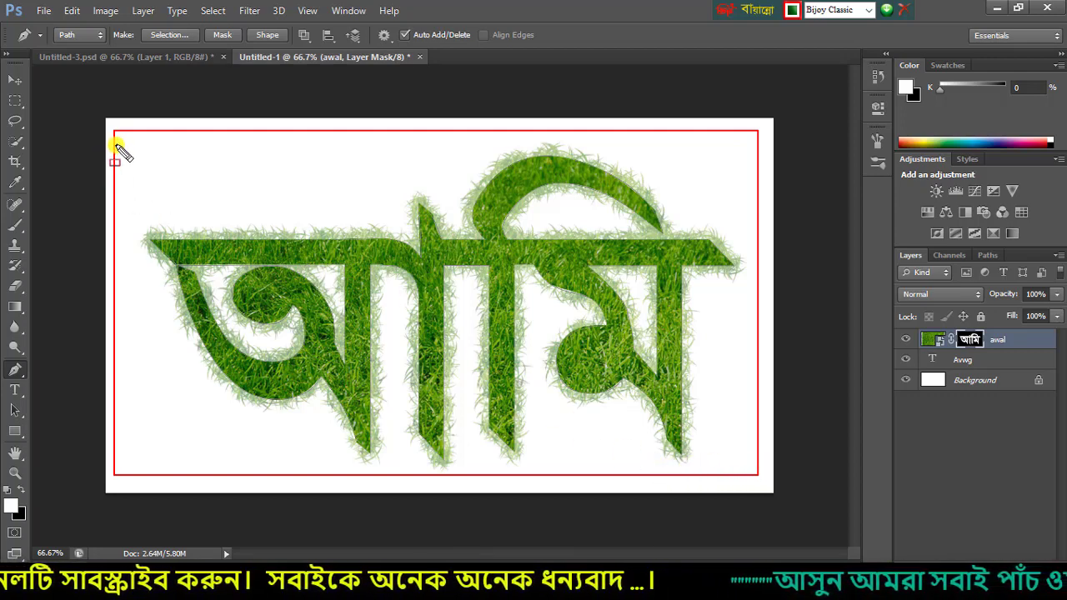
mouse_move(109, 124)
mouse_down()
mouse_move(764, 517)
mouse_move(773, 488)
mouse_up()
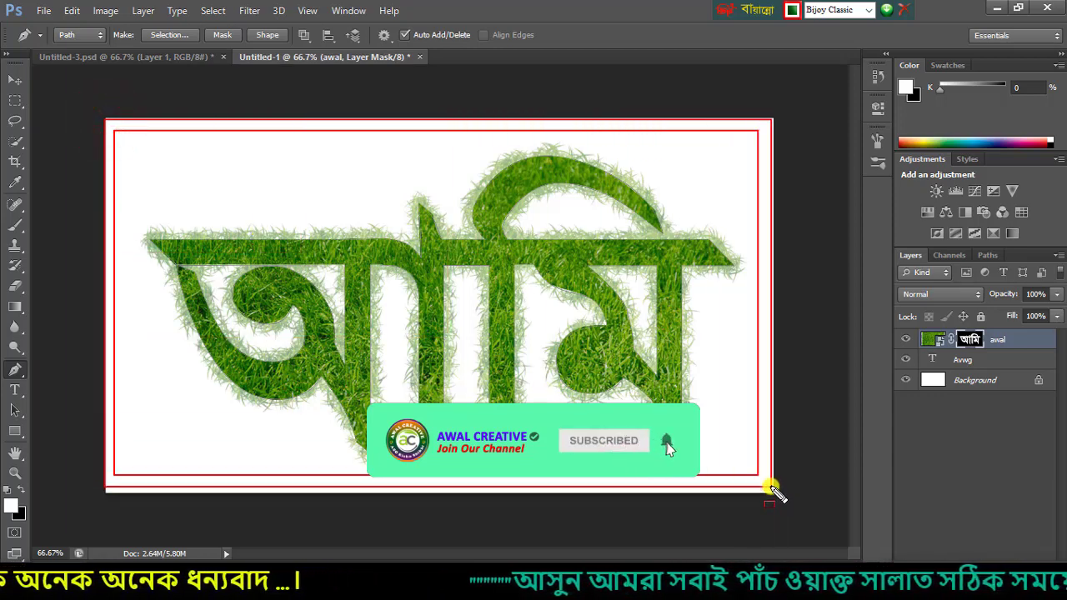